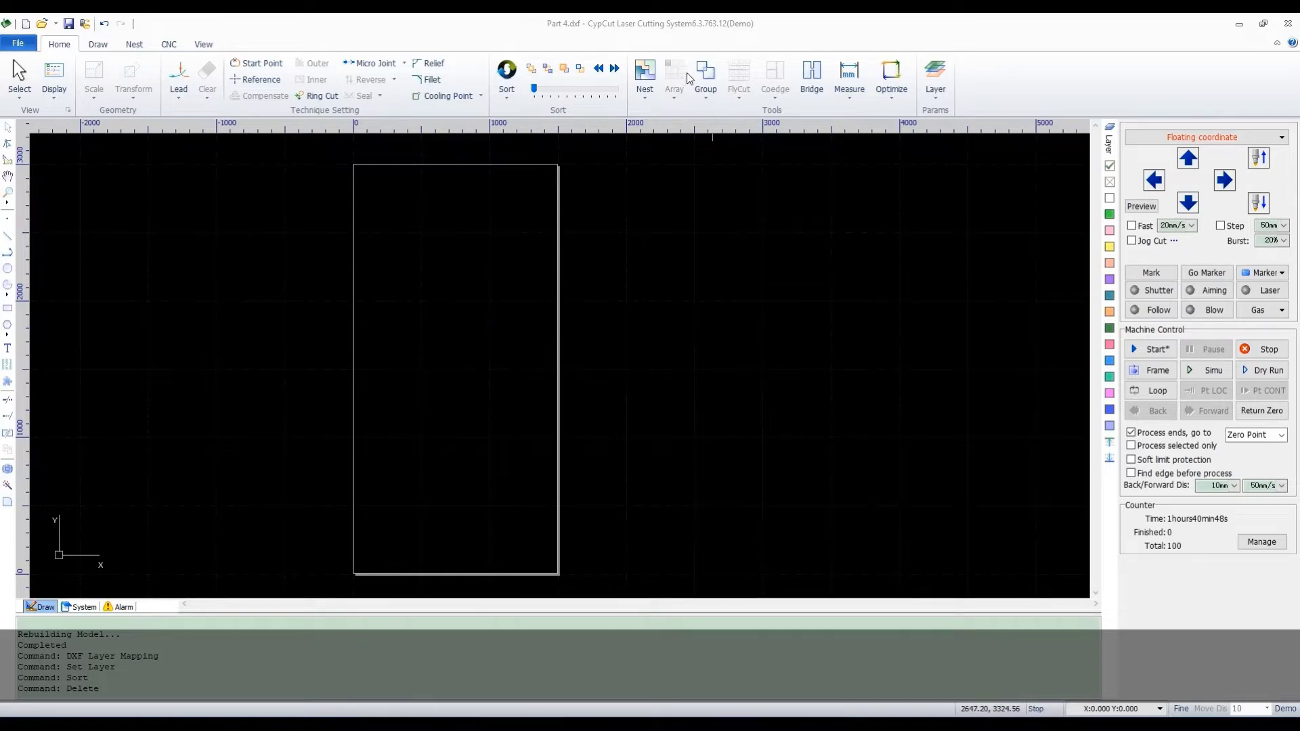
Step: Draw a small rectangle on the plate with the Rectangle tool
left_click(8, 311)
left_click(402, 302)
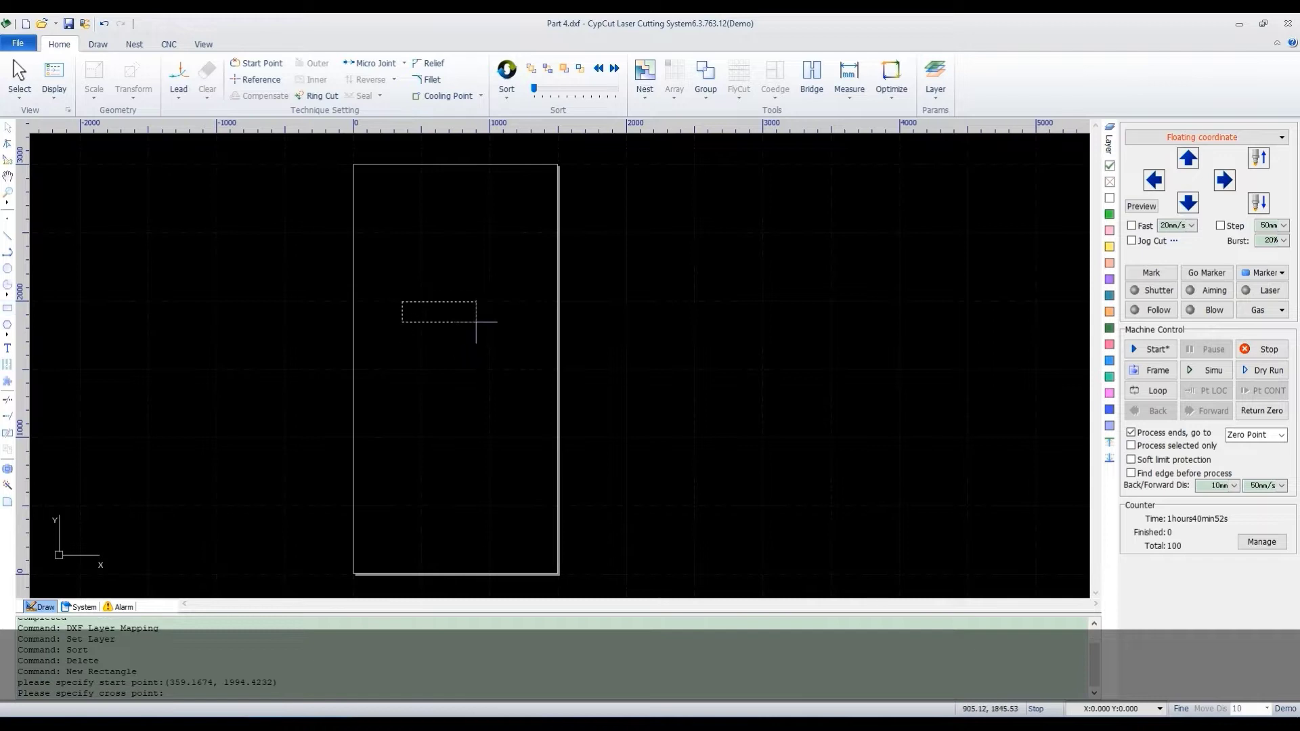
left_click(436, 320)
scroll(435, 303, "up", 2)
scroll(435, 303, "up", 1)
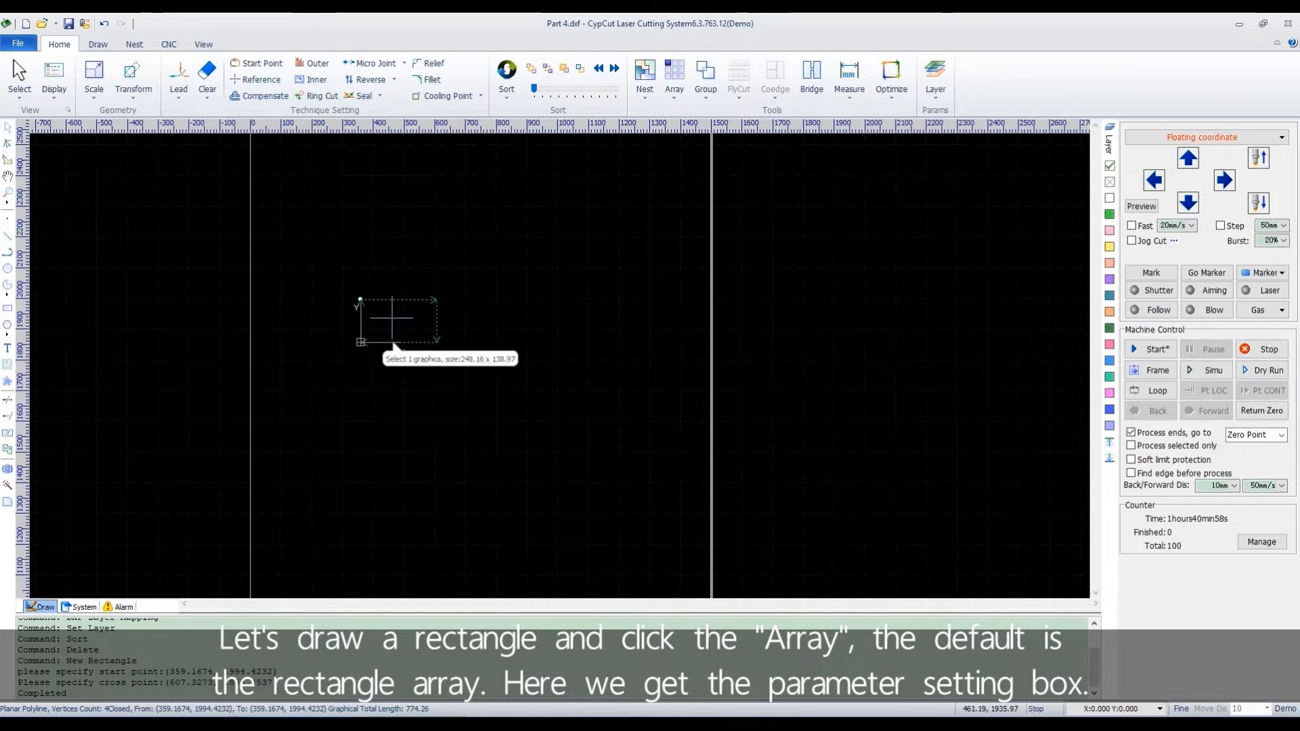
Step: Array the rectangle into a 5 by 5 grid with 2mm intervals
left_click(679, 79)
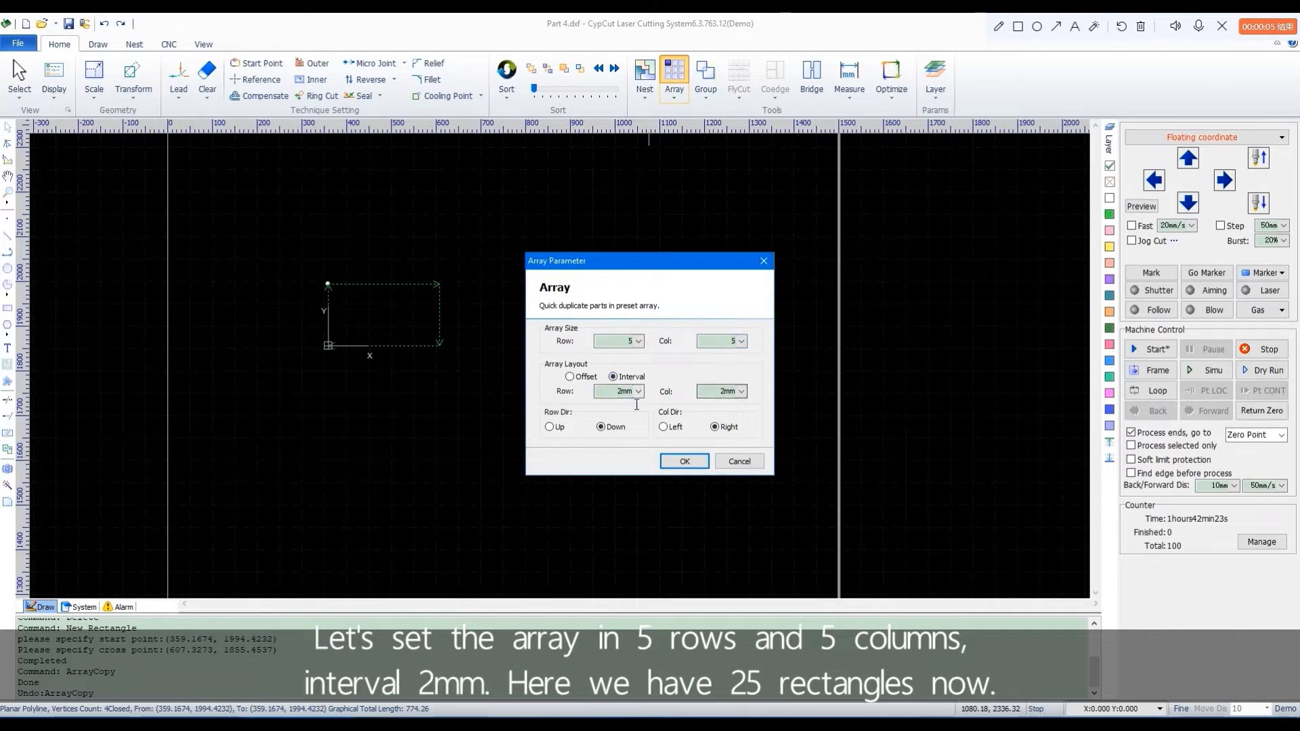
left_click(685, 462)
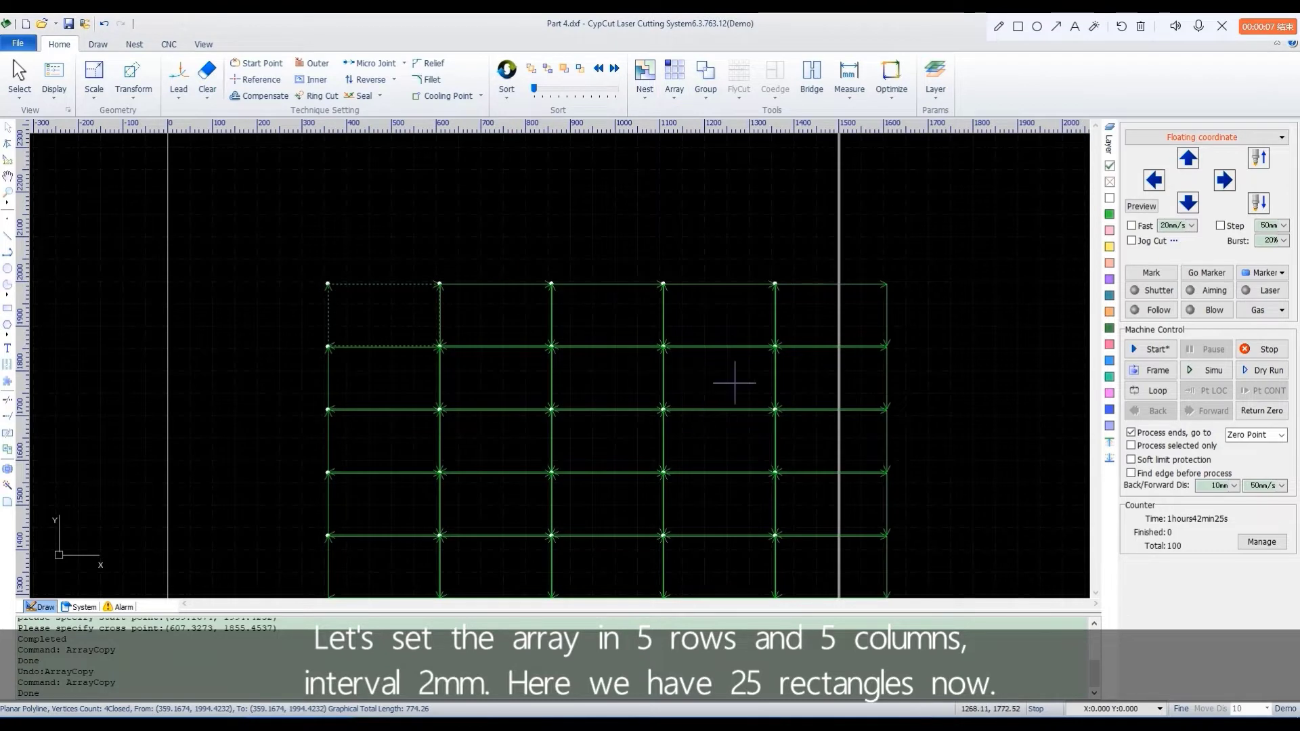
scroll(799, 420, "down", 5)
scroll(801, 428, "up", 3)
scroll(674, 322, "up", 3)
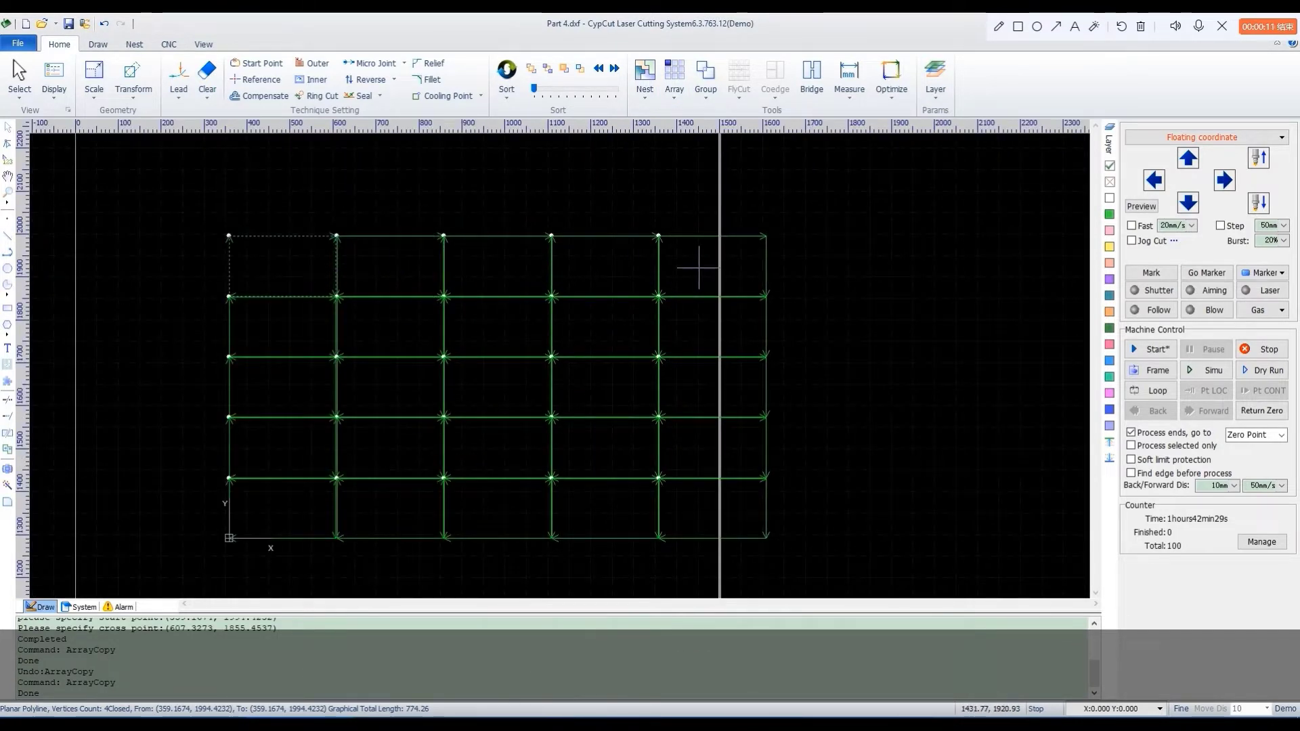
scroll(575, 463, "up", 3)
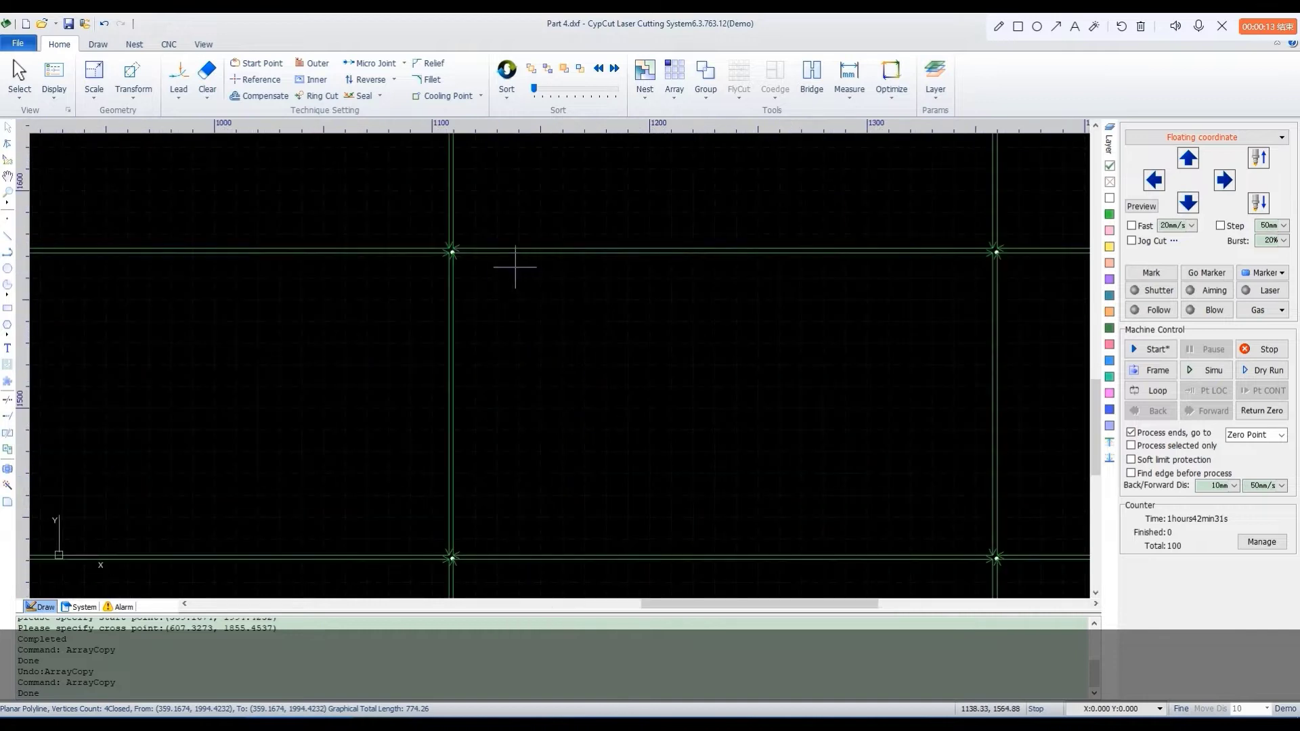
scroll(509, 252, "down", 2)
scroll(512, 256, "down", 3)
scroll(512, 156, "up", 2)
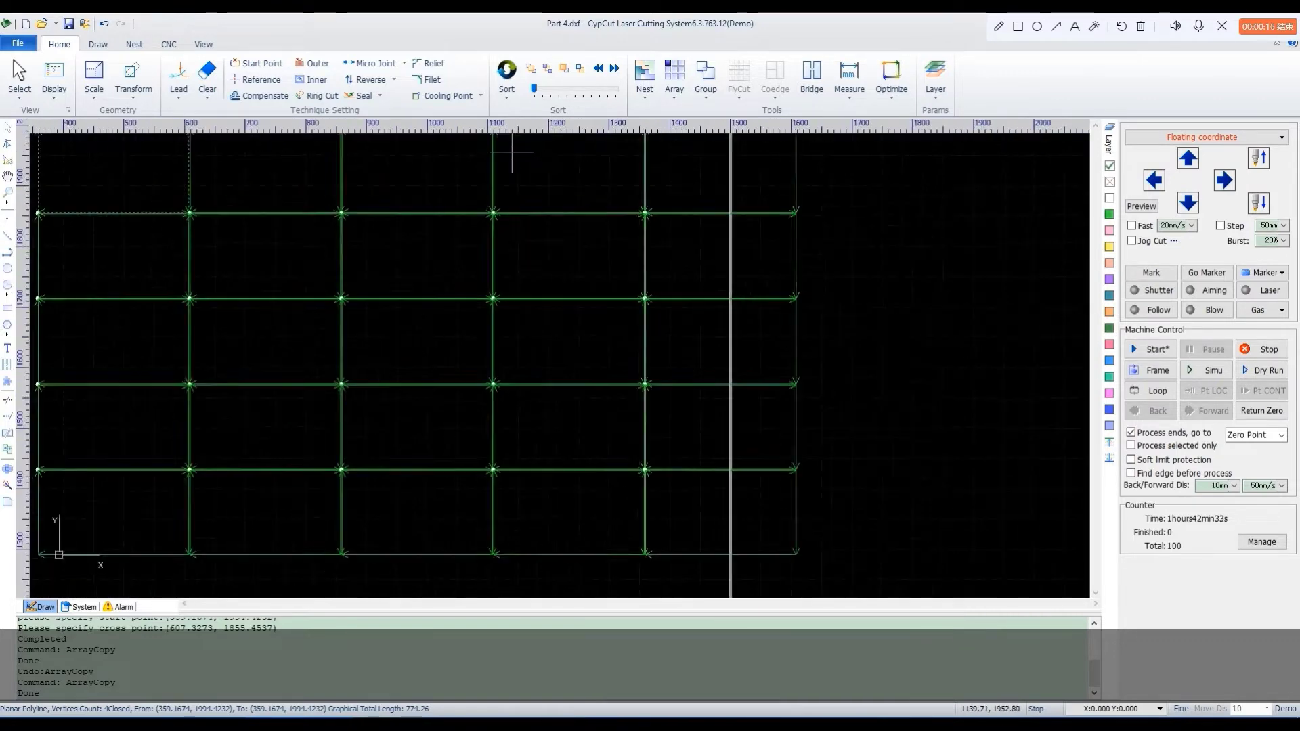
Step: Dynamic Array the rectangle at 5mm row and column distance, dragging copies right and down
left_click(673, 85)
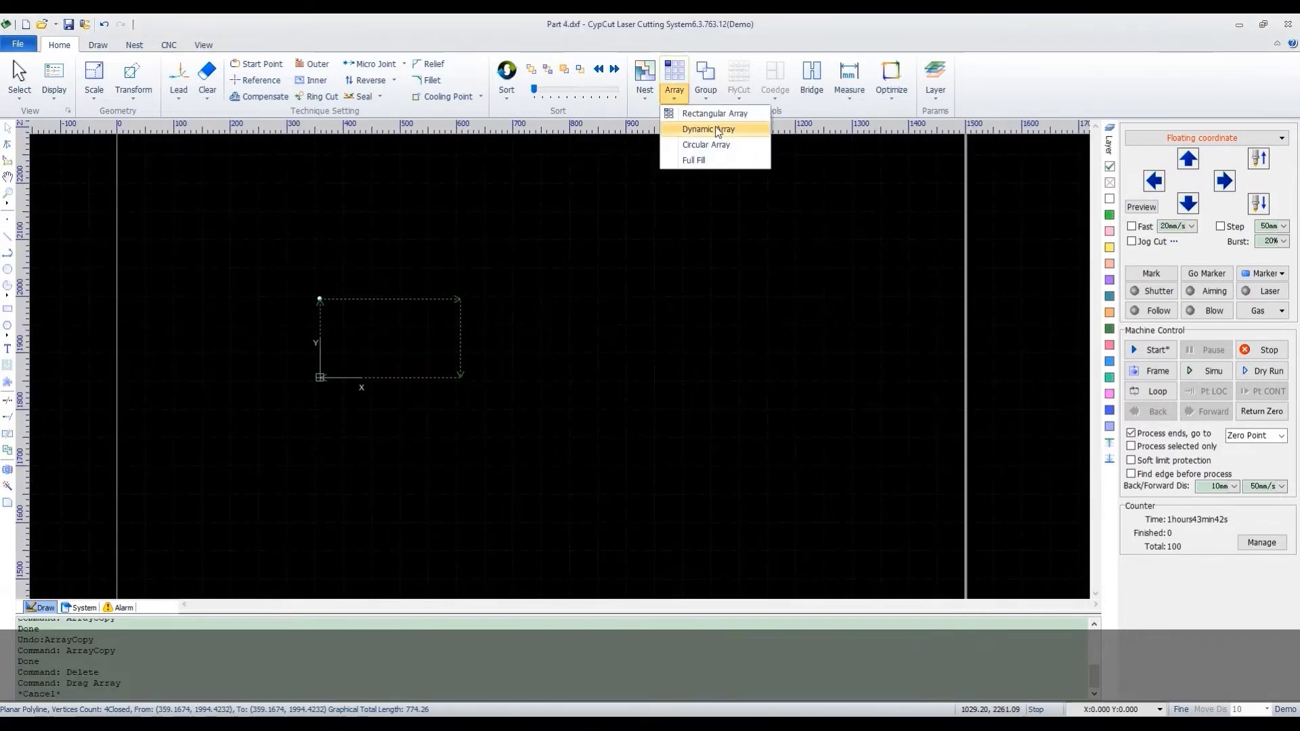
left_click(716, 129)
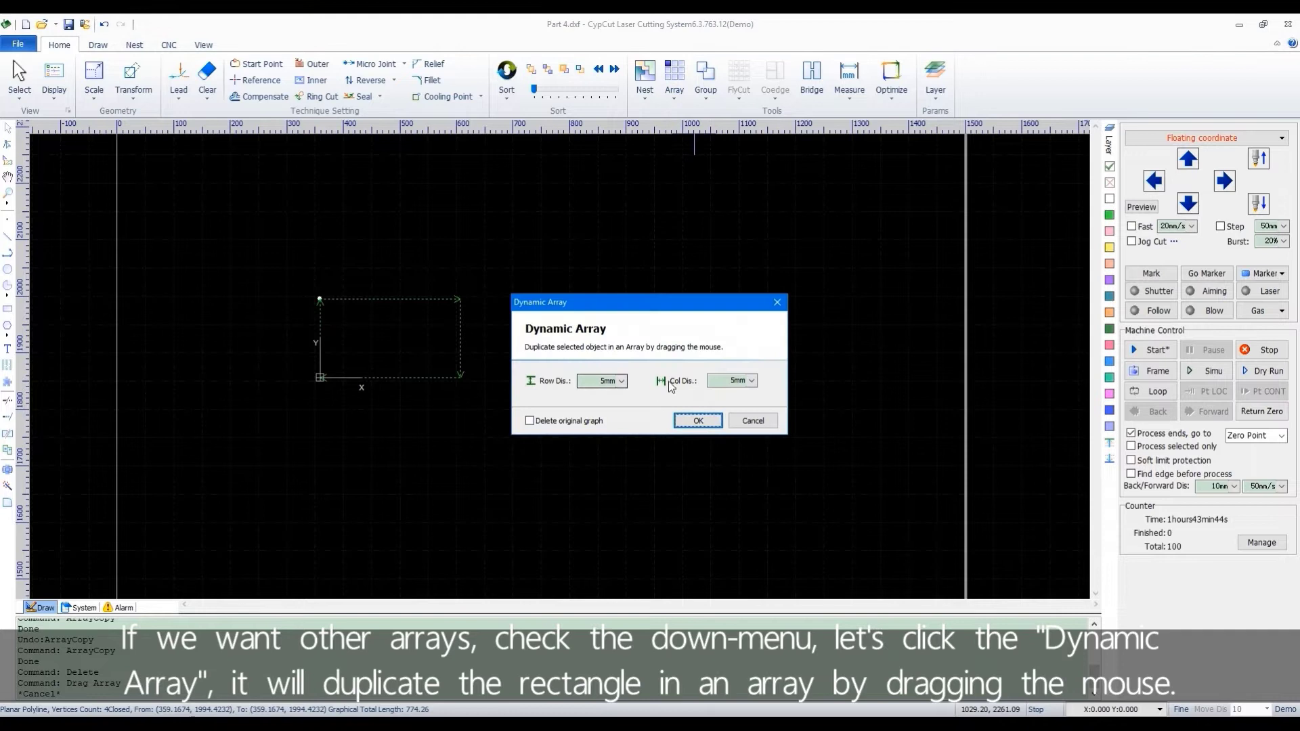
left_click(698, 421)
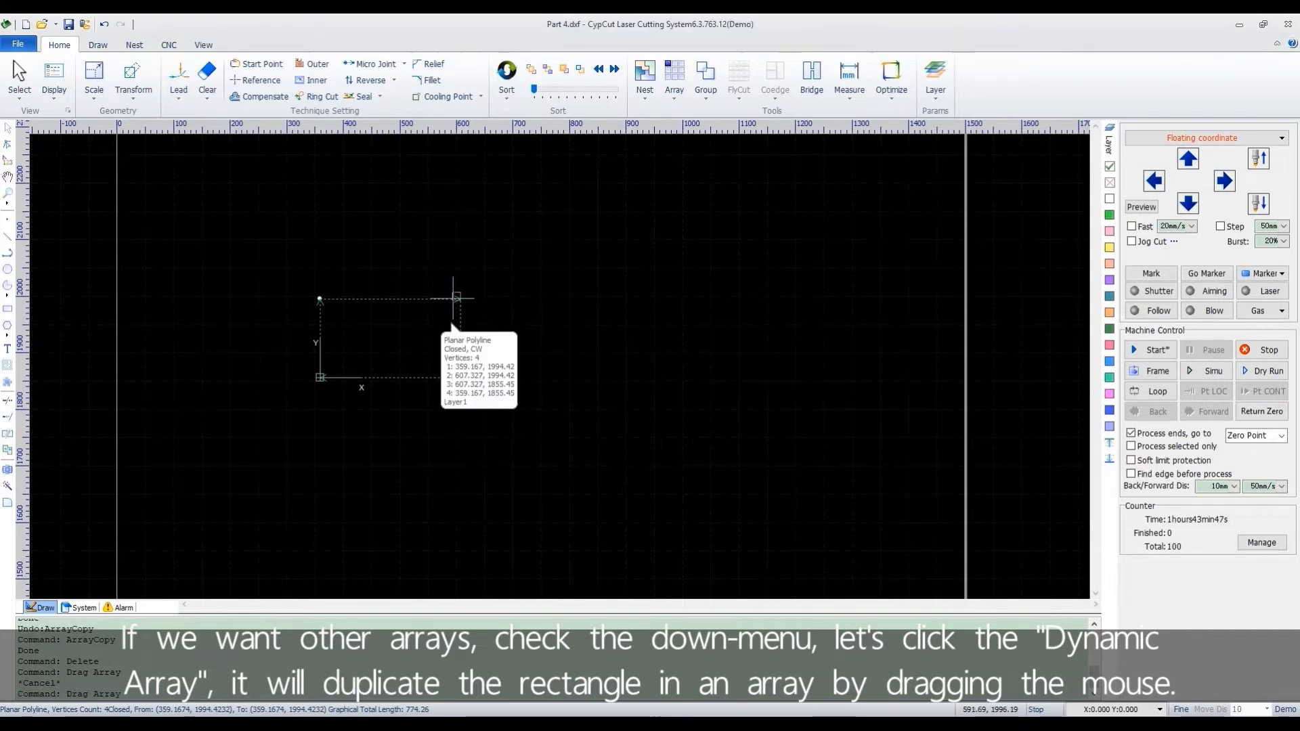
left_click_drag(460, 299, 930, 581)
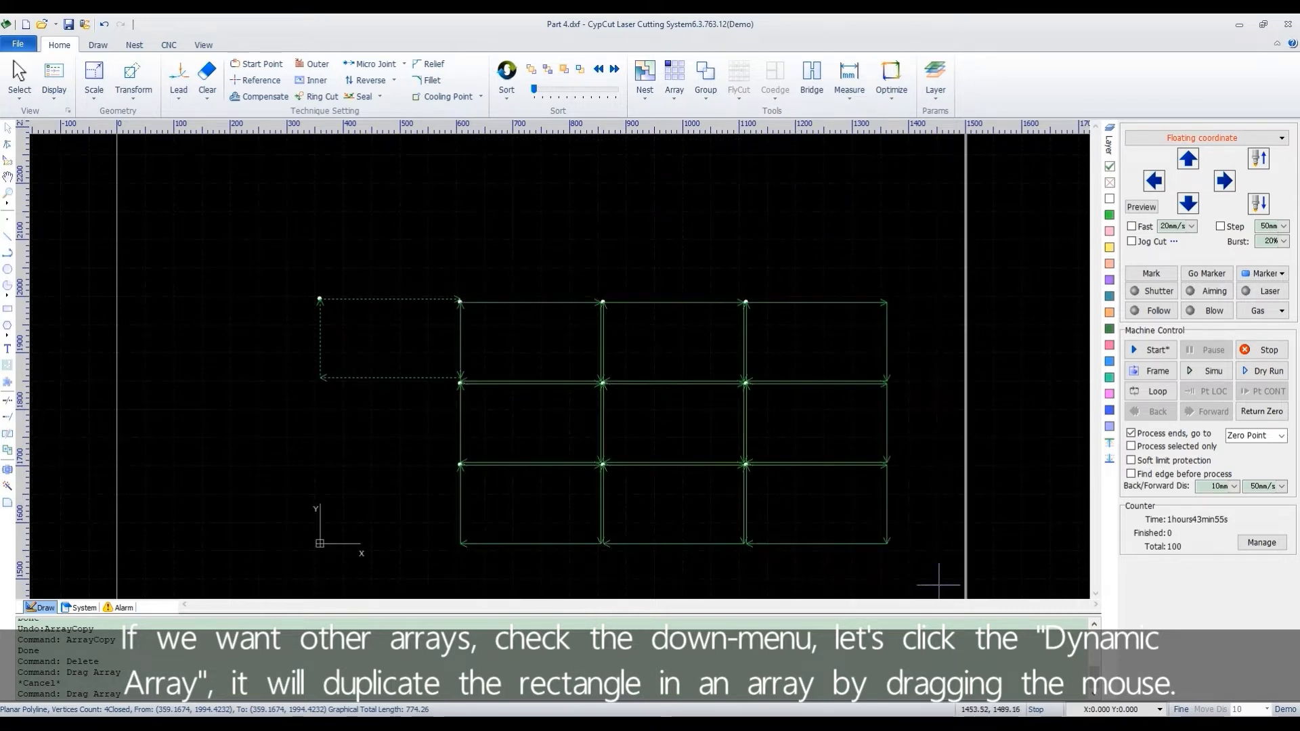
scroll(522, 372, "up", 2)
scroll(519, 379, "down", 4)
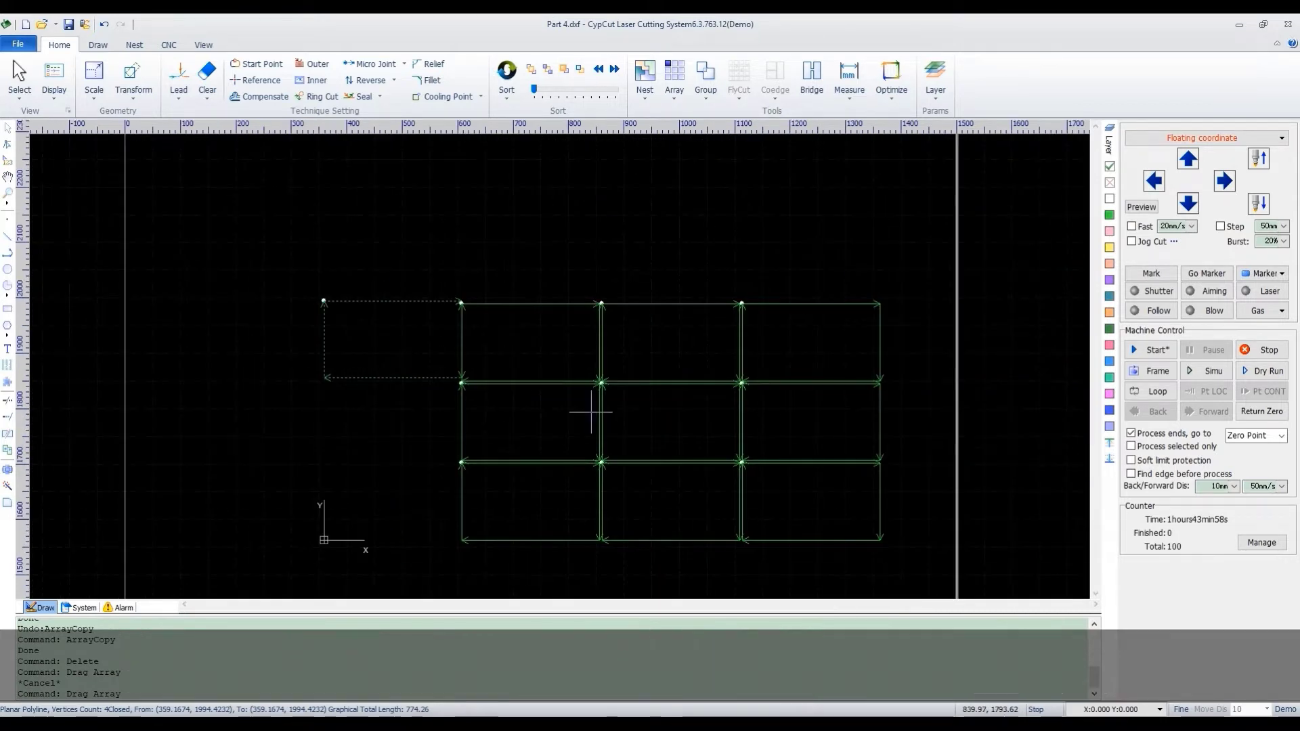
left_click(675, 88)
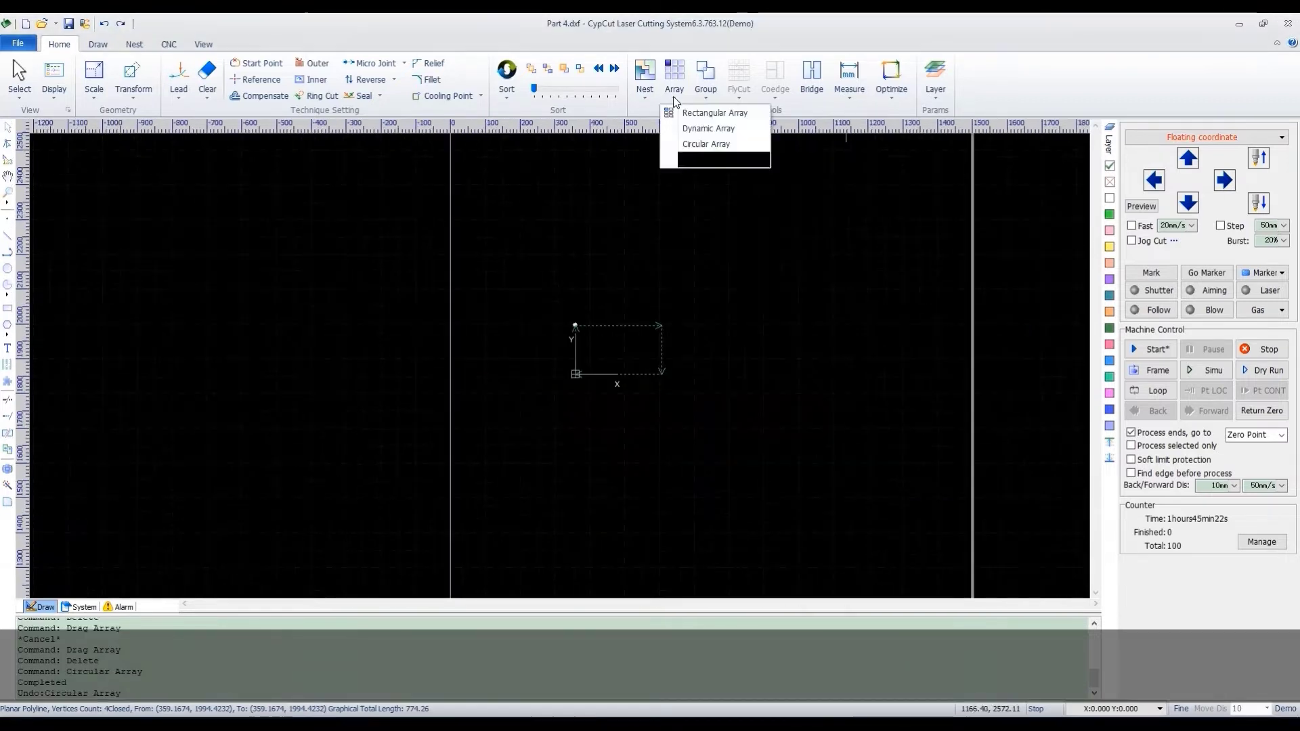
left_click(718, 145)
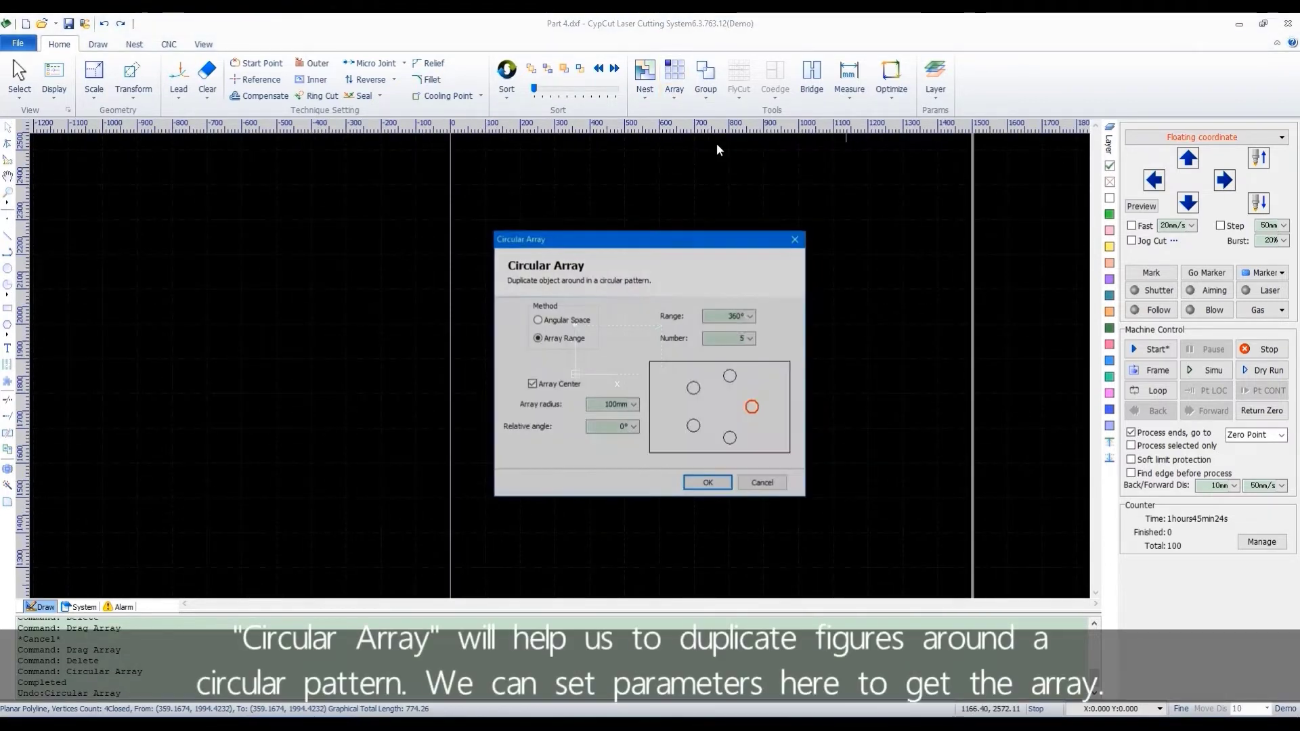
left_click_drag(689, 240, 886, 222)
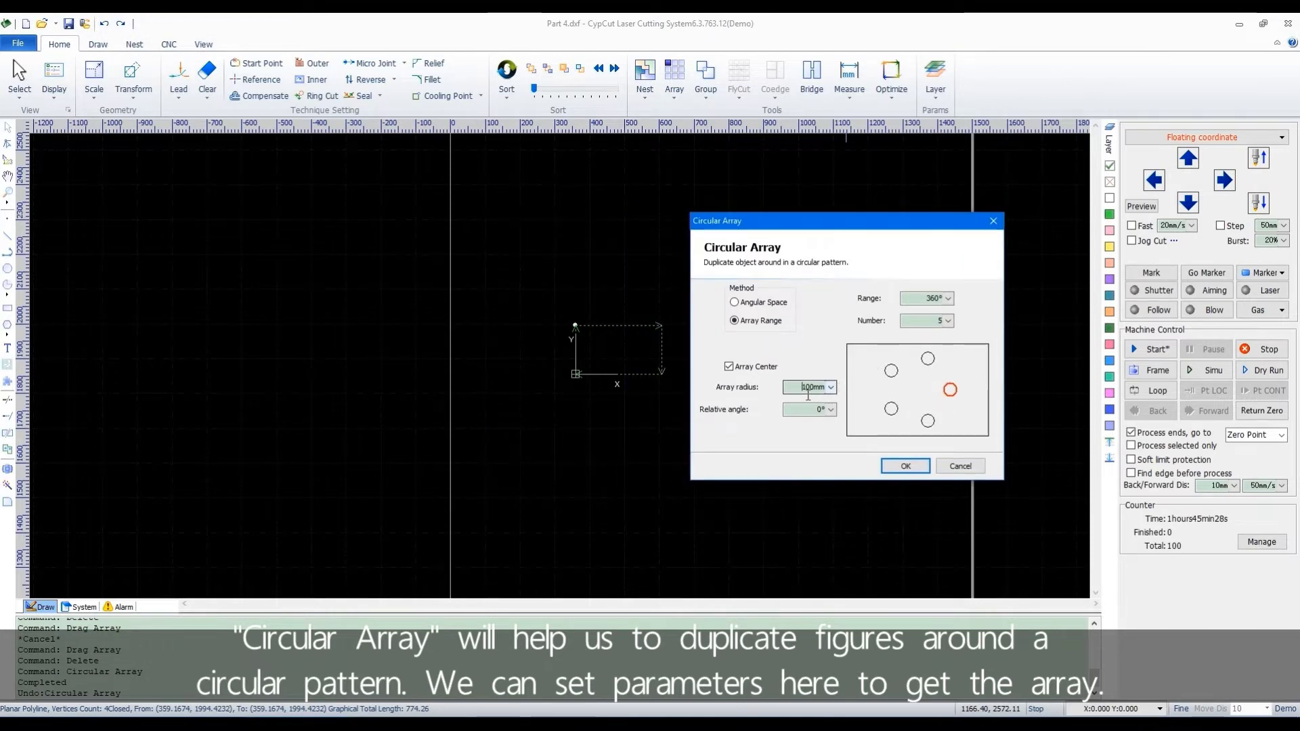
left_click(808, 391)
type("500")
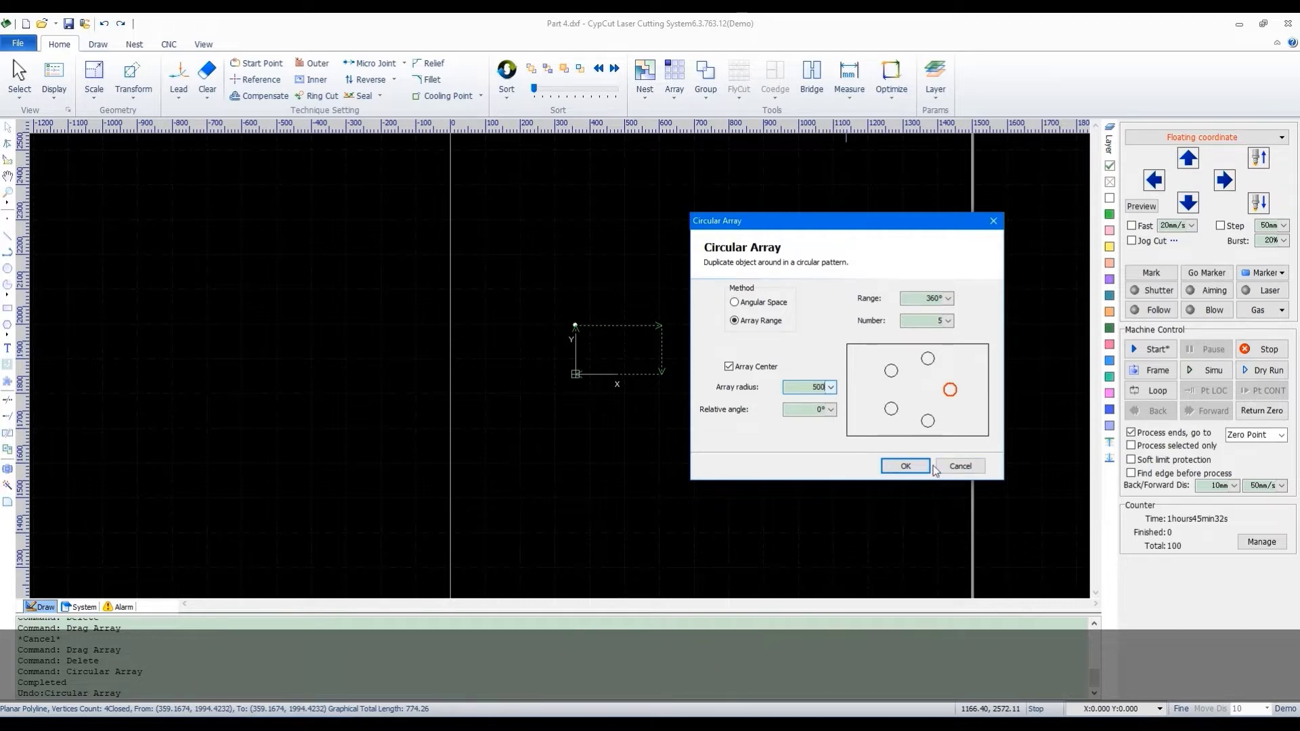
left_click(911, 466)
scroll(669, 354, "down", 3)
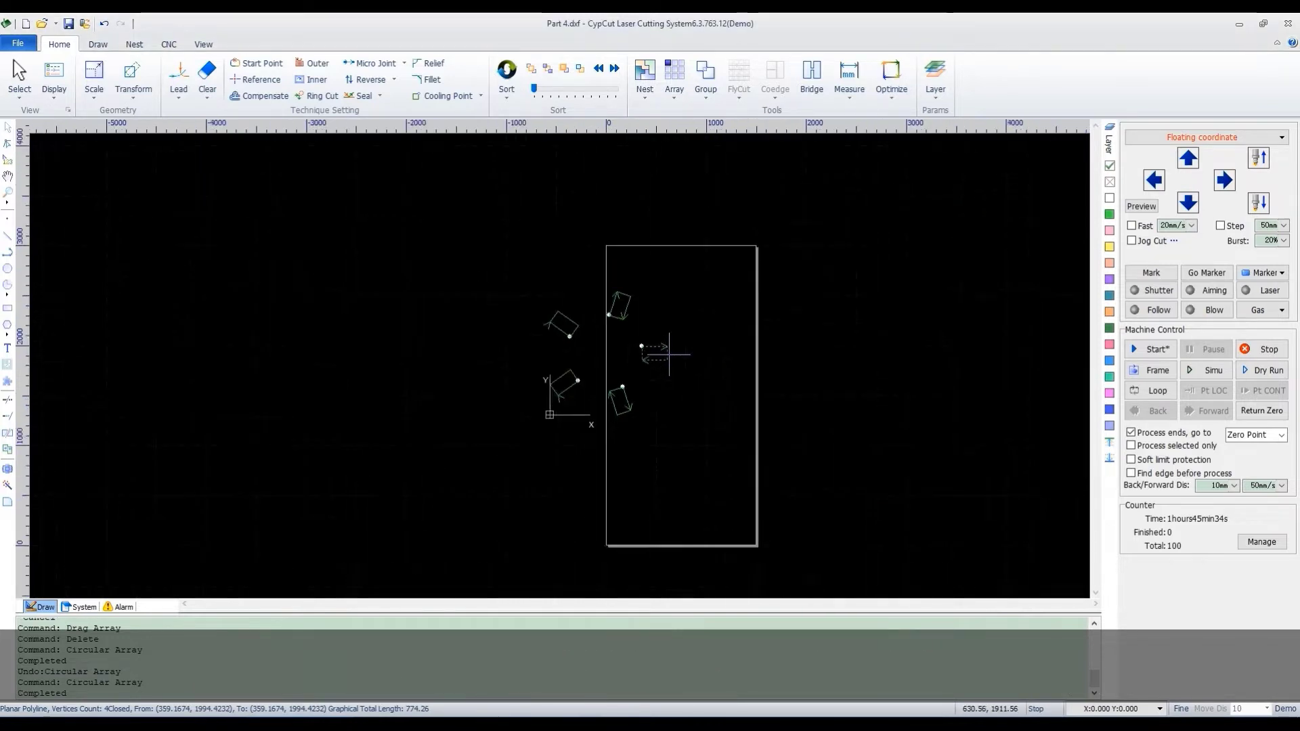
scroll(686, 308, "up", 3)
scroll(627, 362, "down", 2)
key("ctrl+z")
scroll(568, 380, "up", 2)
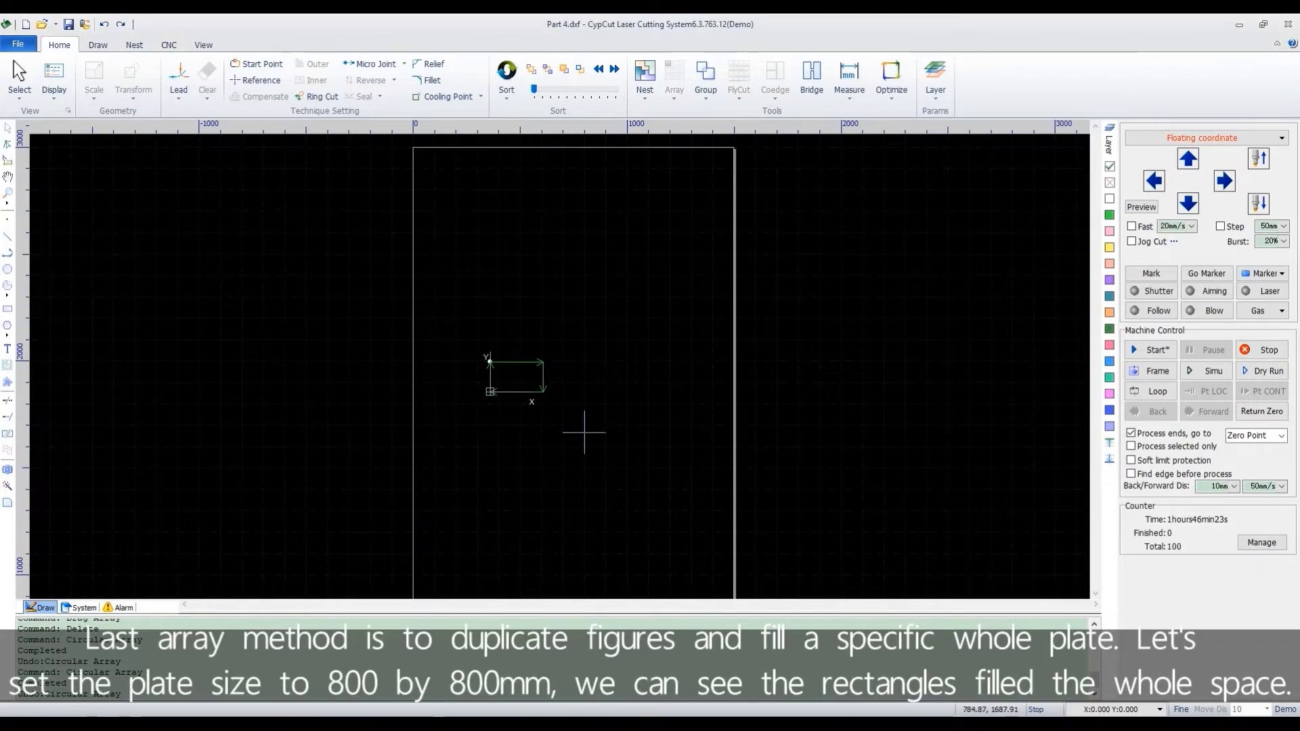
Step: Full Fill an 800 by 800mm plate with rectangle copies at 2mm gap and margin
left_click(517, 363)
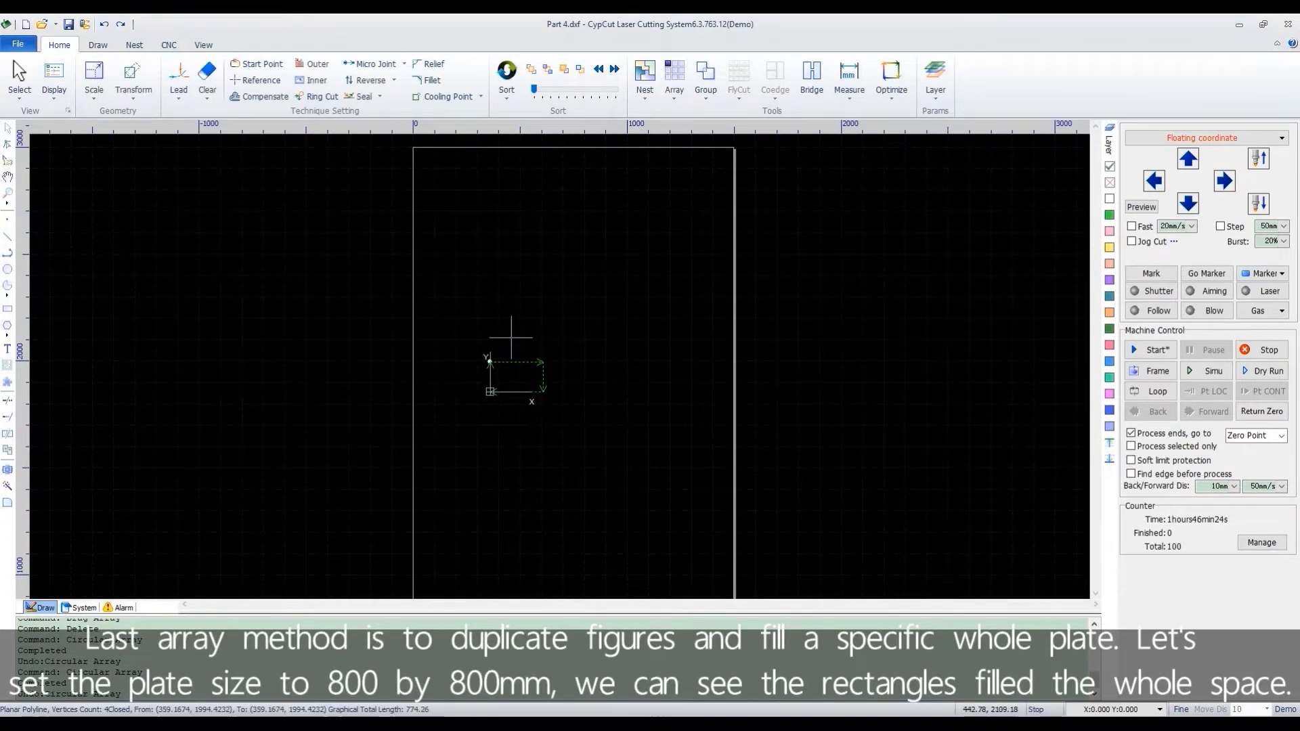
left_click(675, 100)
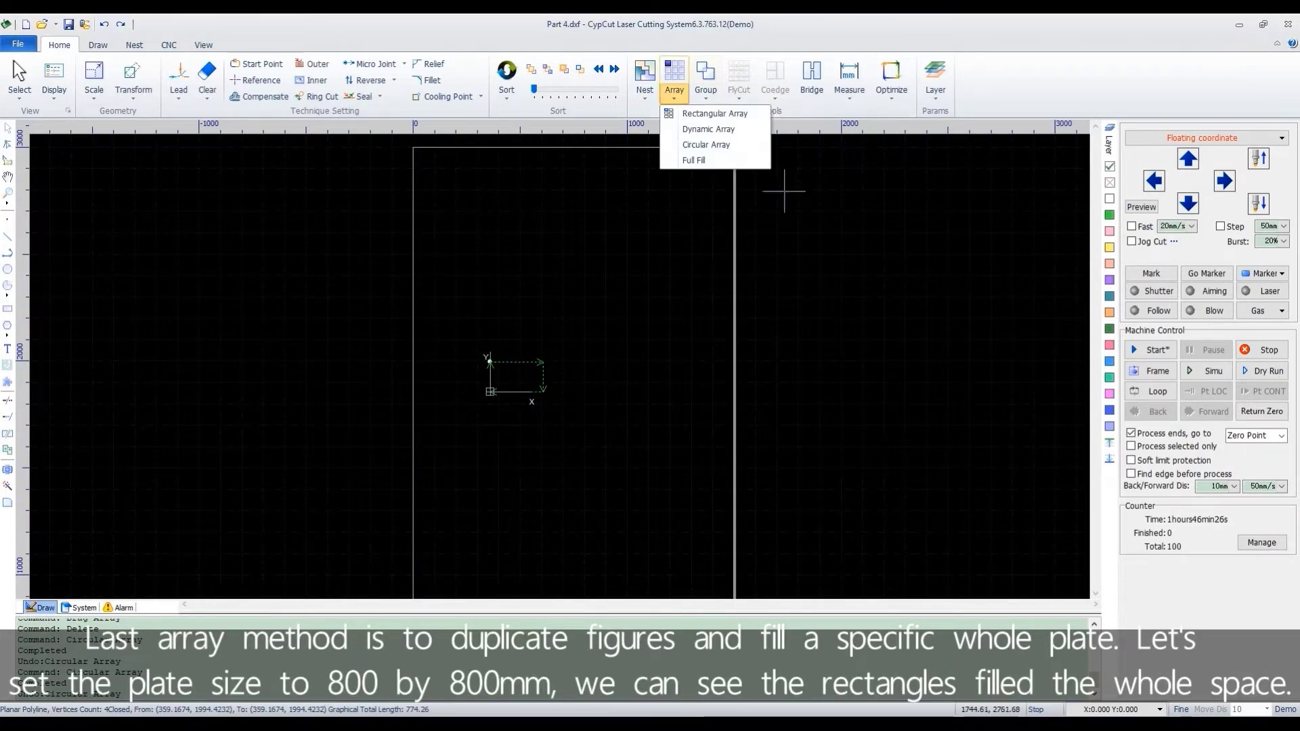
left_click(708, 162)
left_click_drag(677, 251, 859, 226)
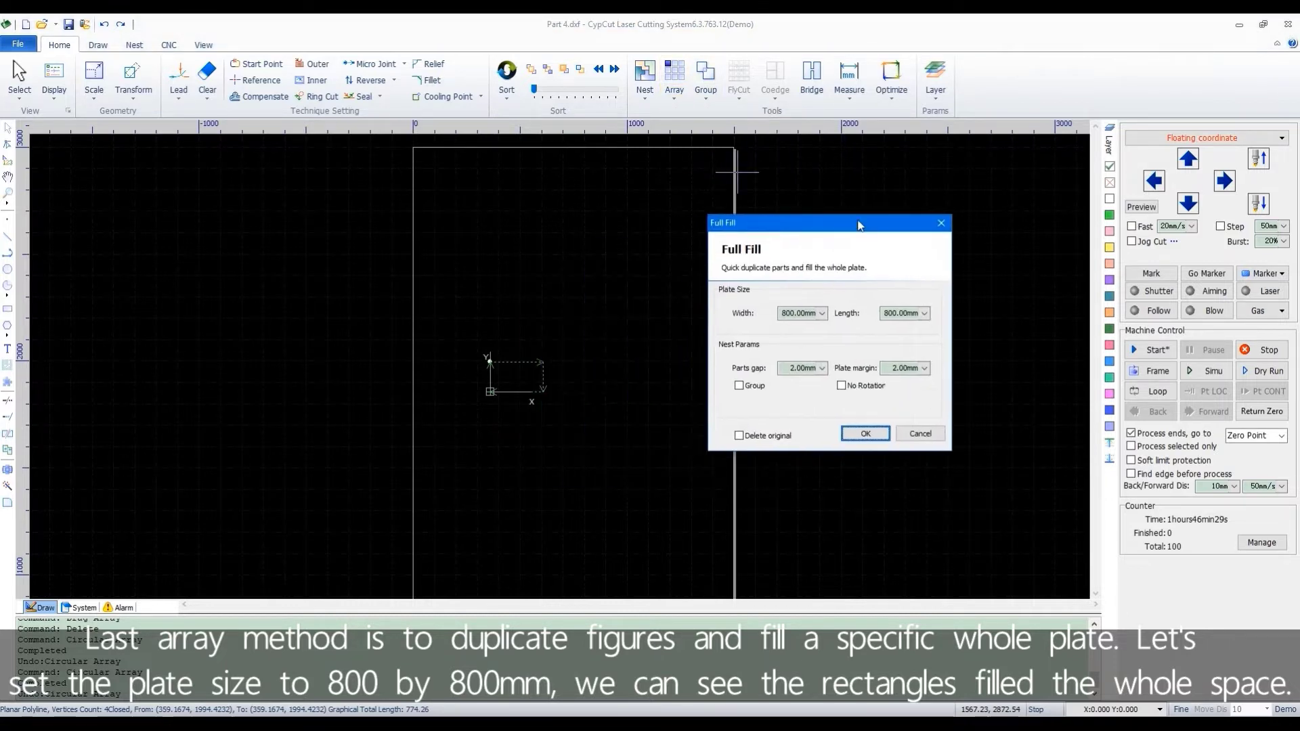
double_click(787, 320)
key("Tab")
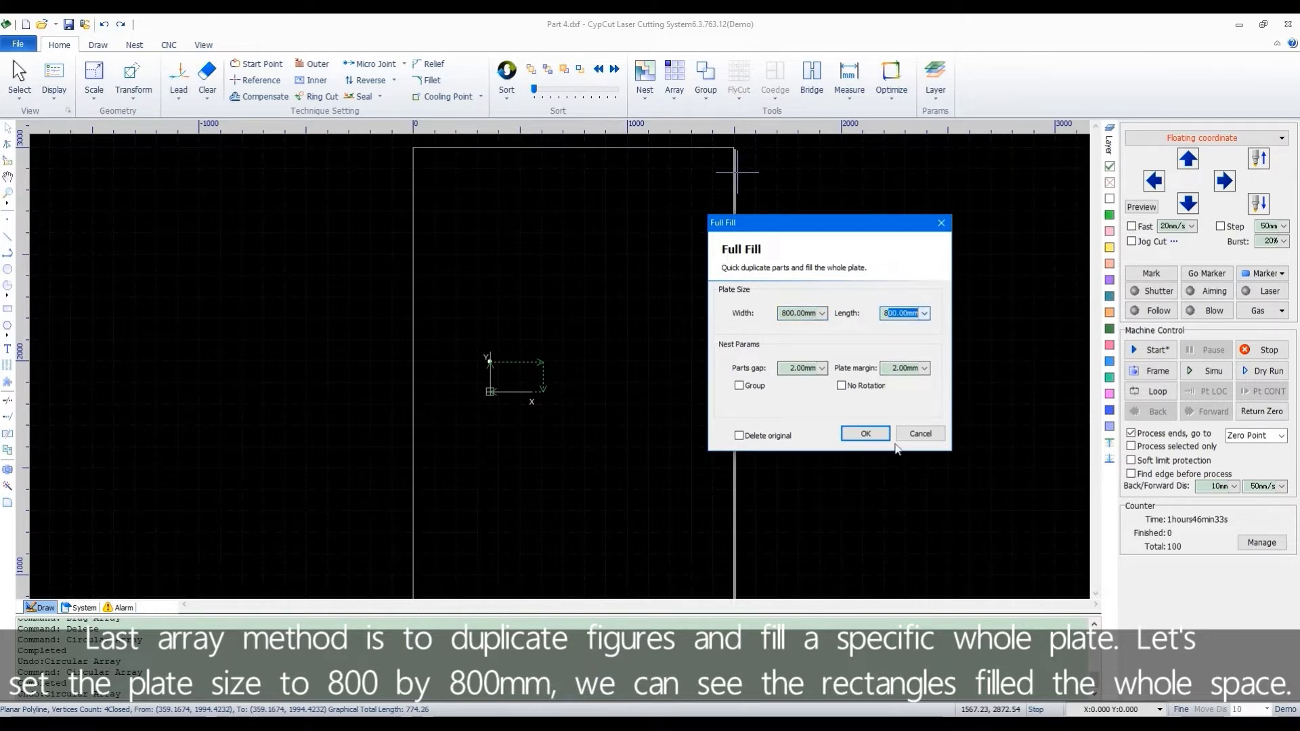
left_click(866, 434)
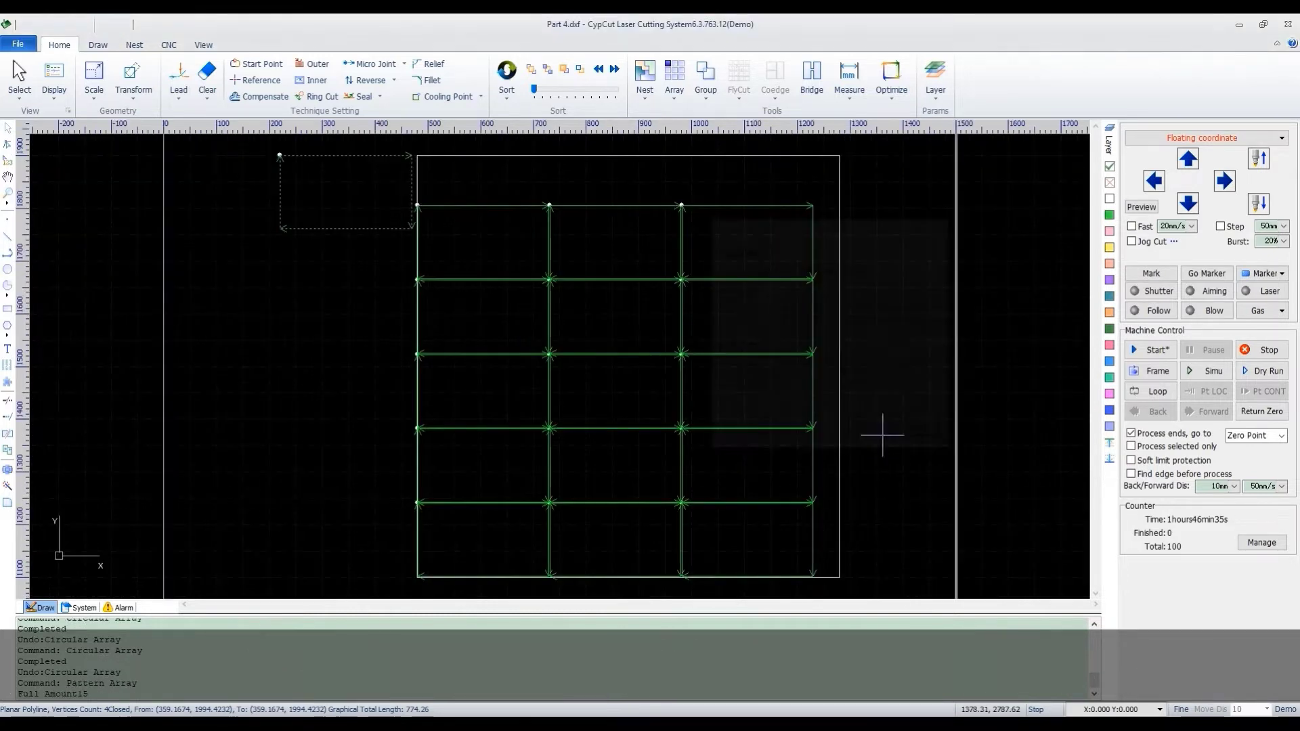
scroll(806, 417, "up", 3)
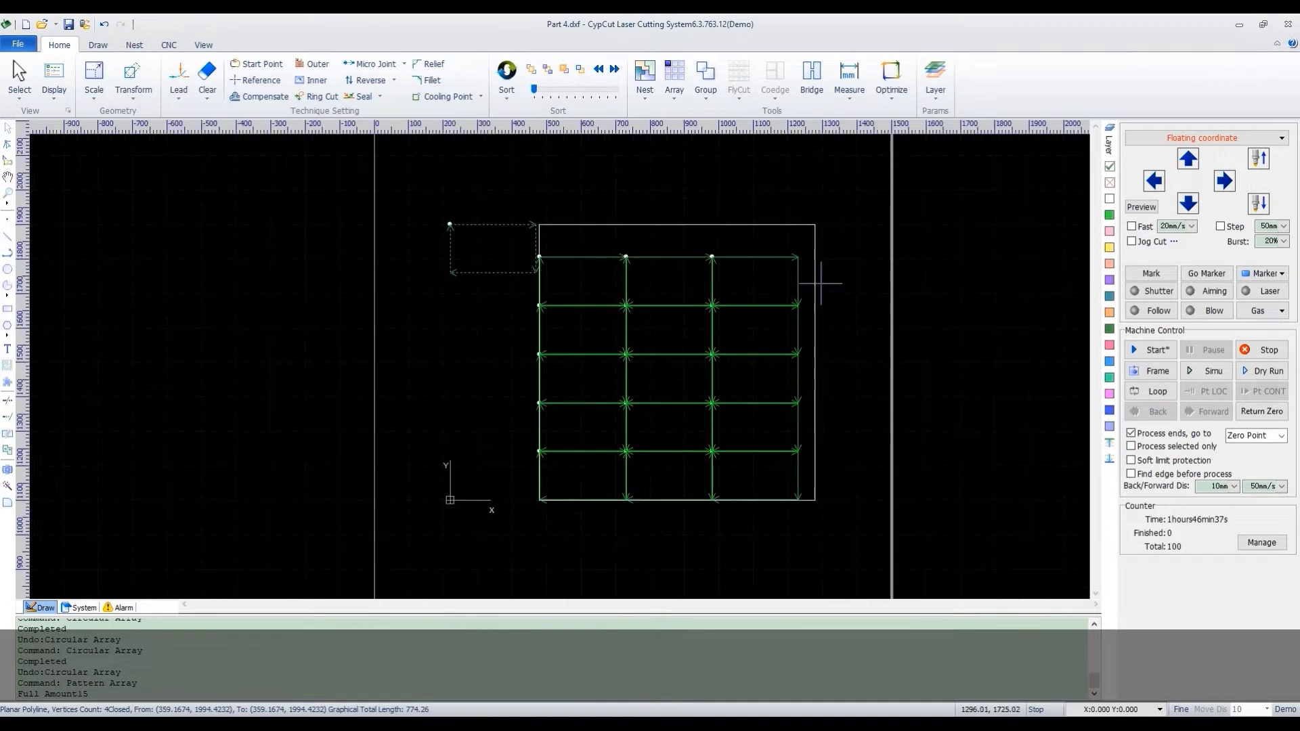
left_click(815, 290)
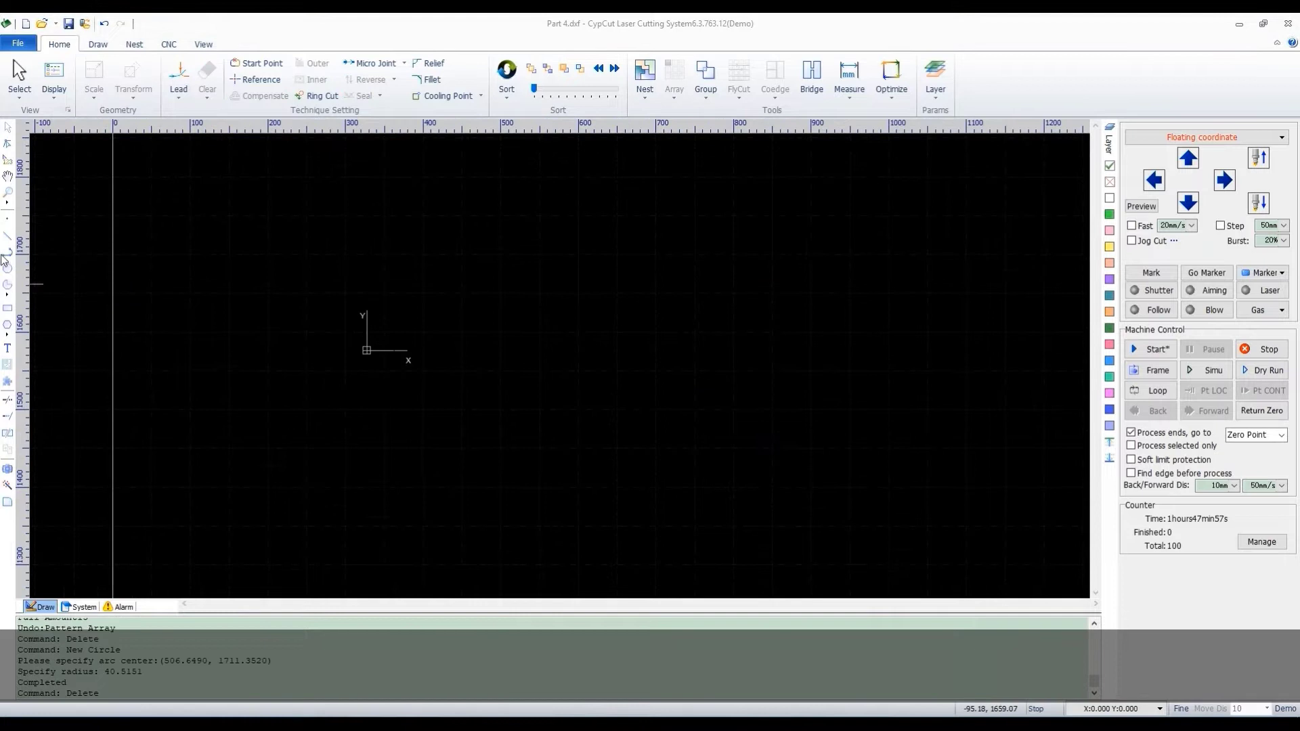
Step: Draw a small circle on the plate
left_click(7, 268)
left_click(435, 324)
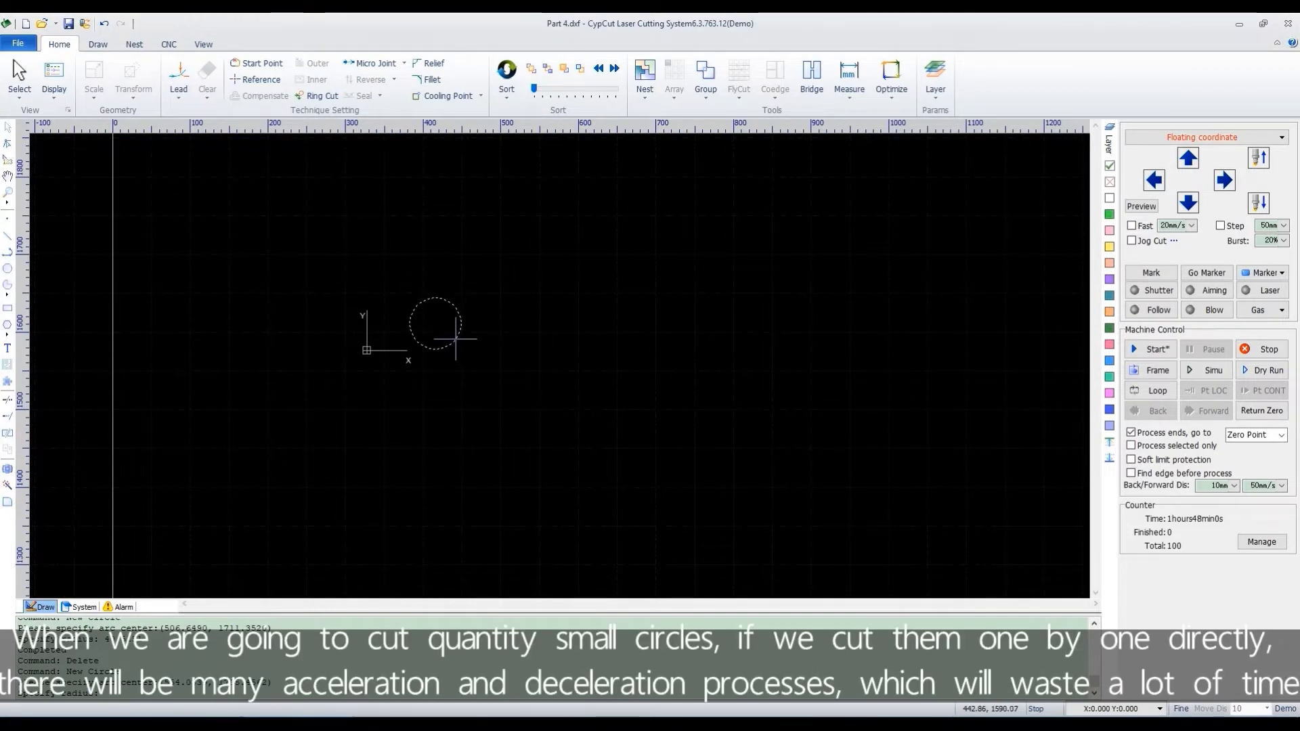
left_click(456, 339)
Step: Array the circle into a 5×5 grid, then sort and simulate its cutting
left_click(673, 96)
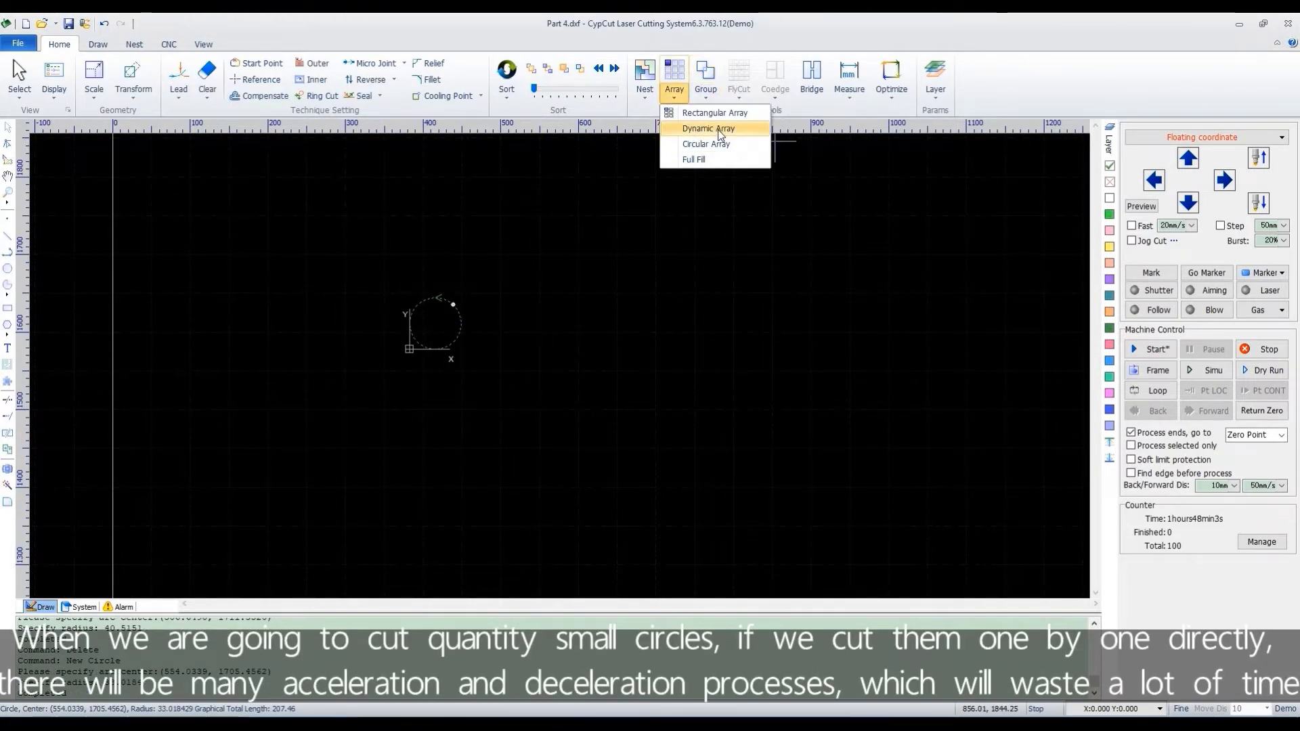
left_click(715, 112)
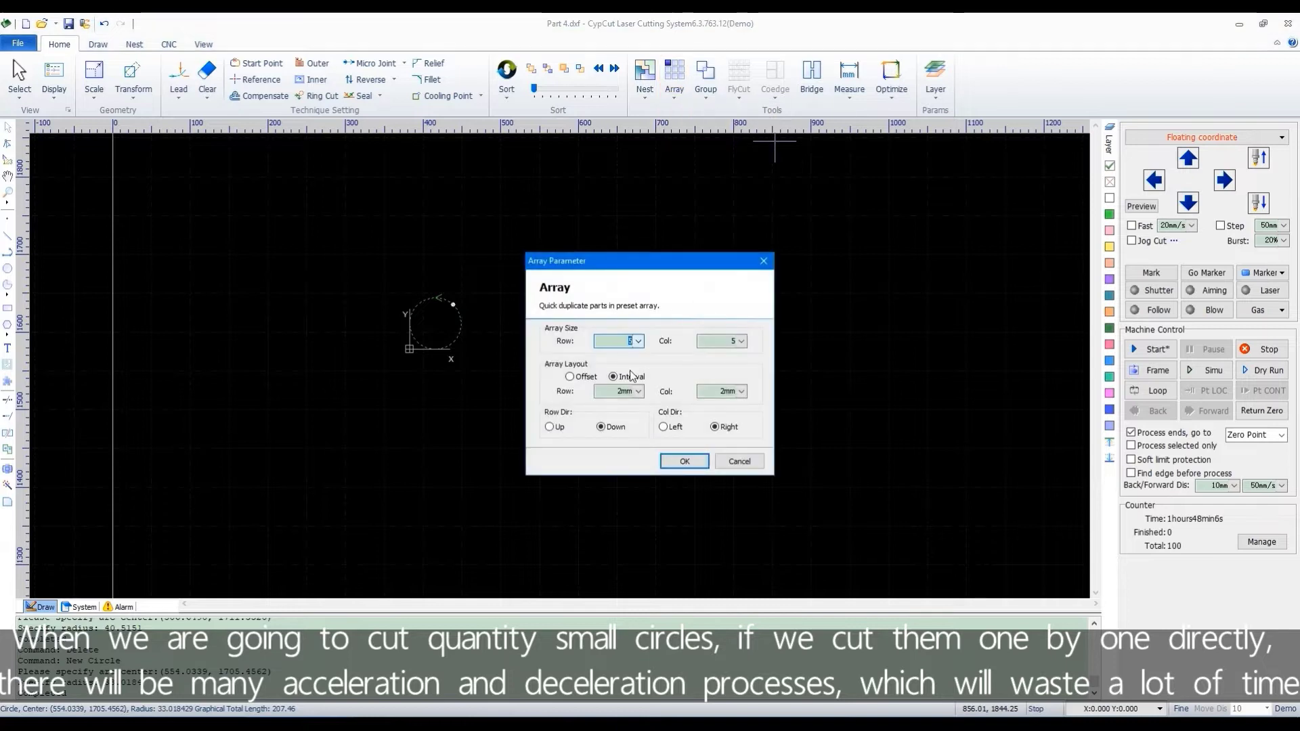
left_click(683, 461)
scroll(663, 406, "up", 4)
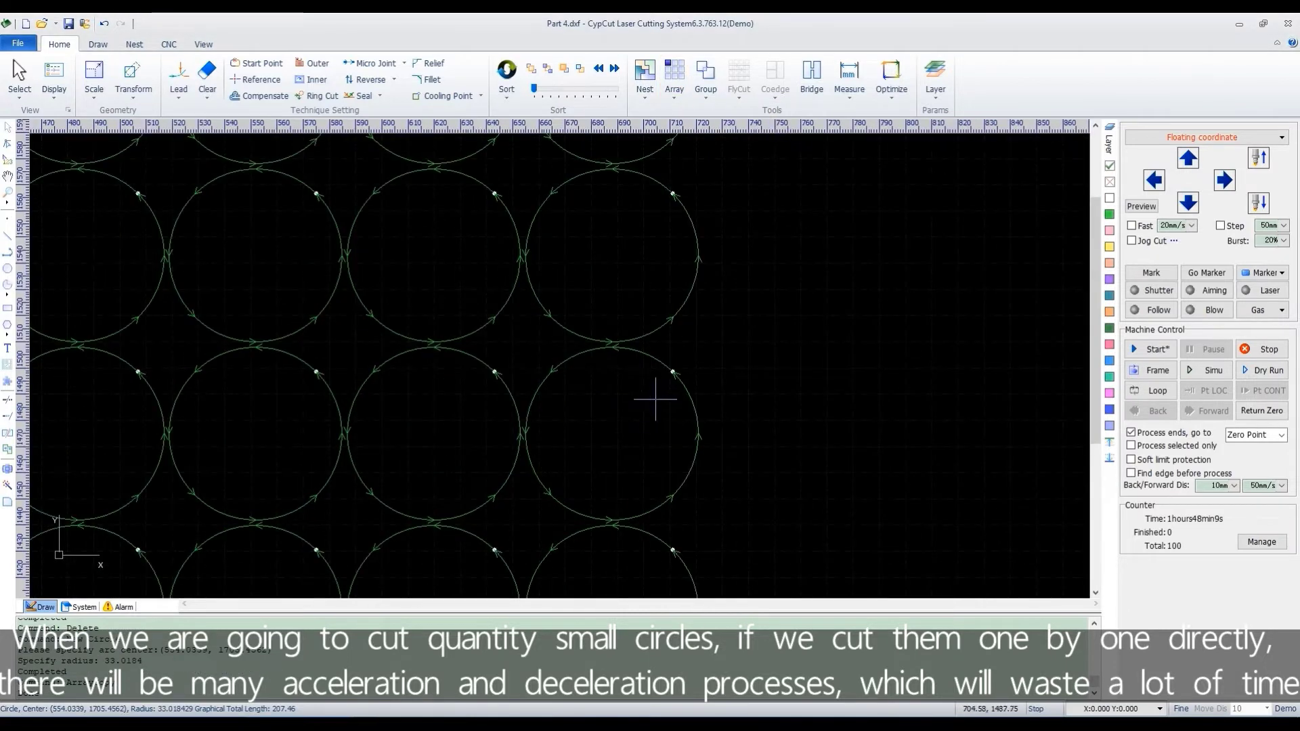
scroll(615, 346, "down", 2)
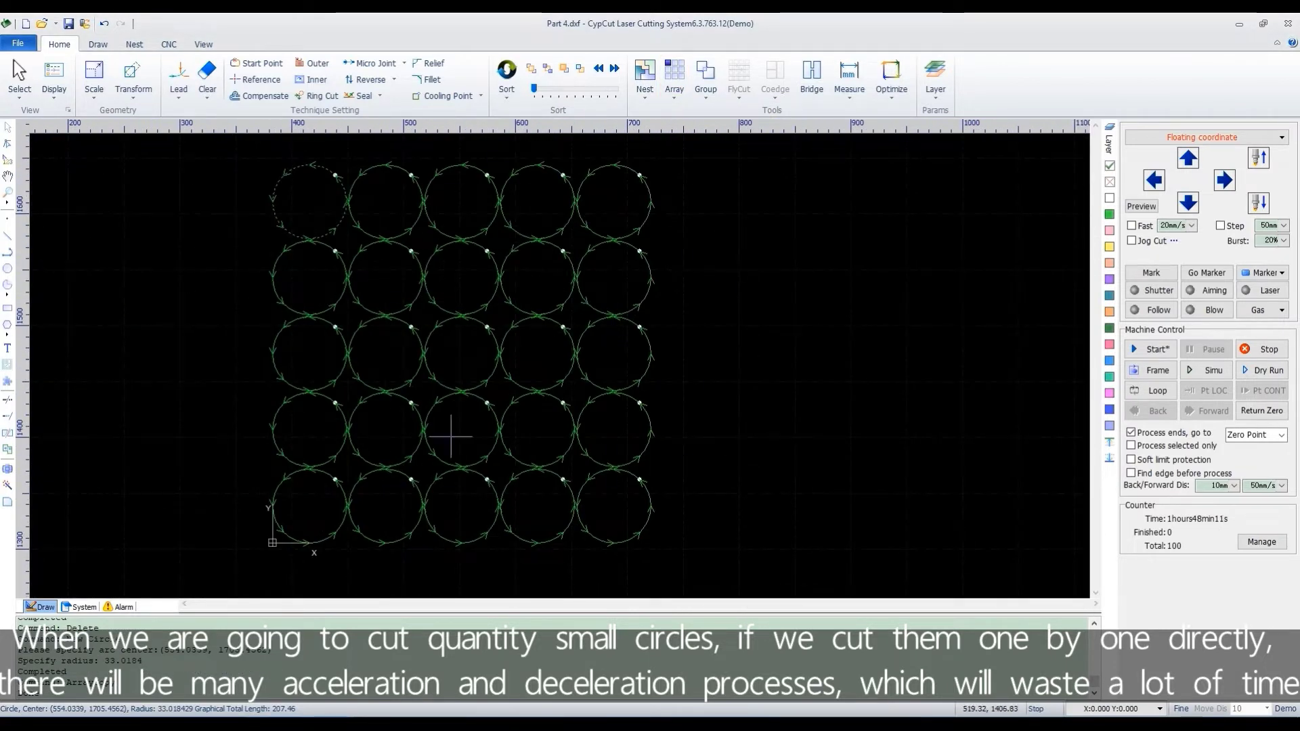
left_click(1210, 373)
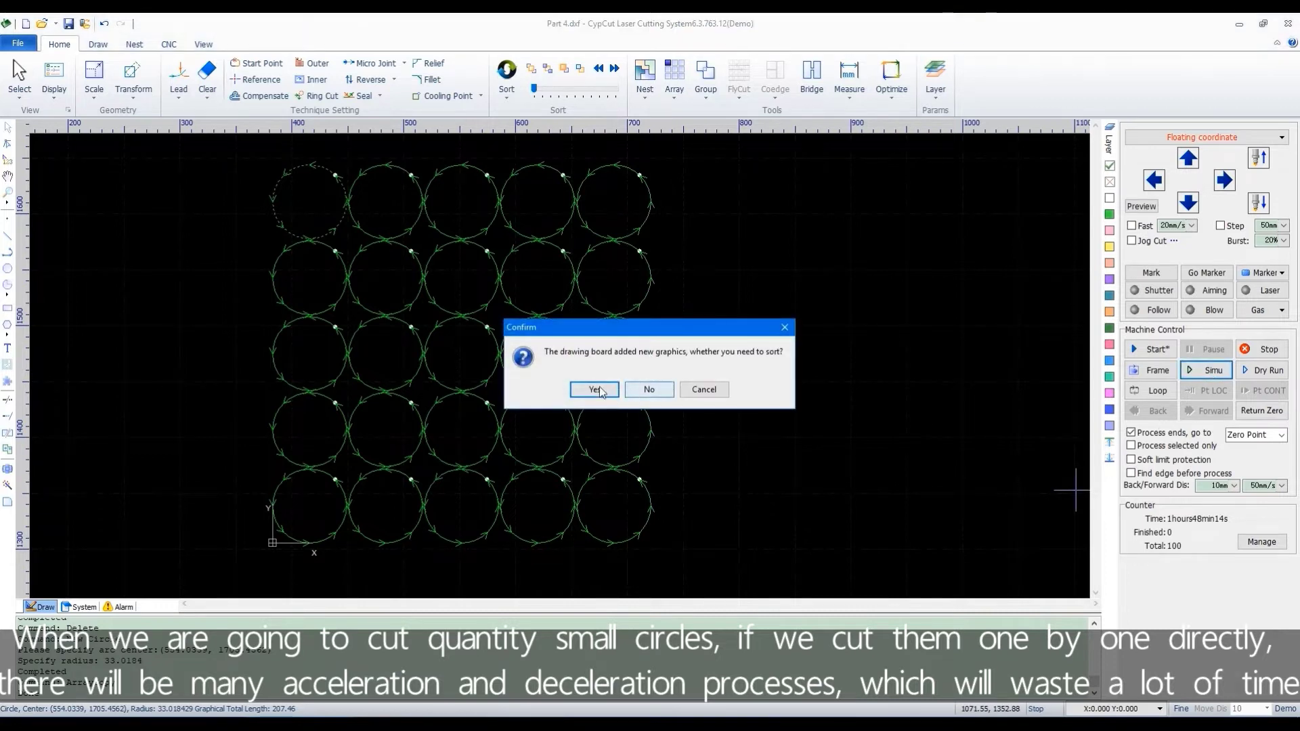
left_click(649, 388)
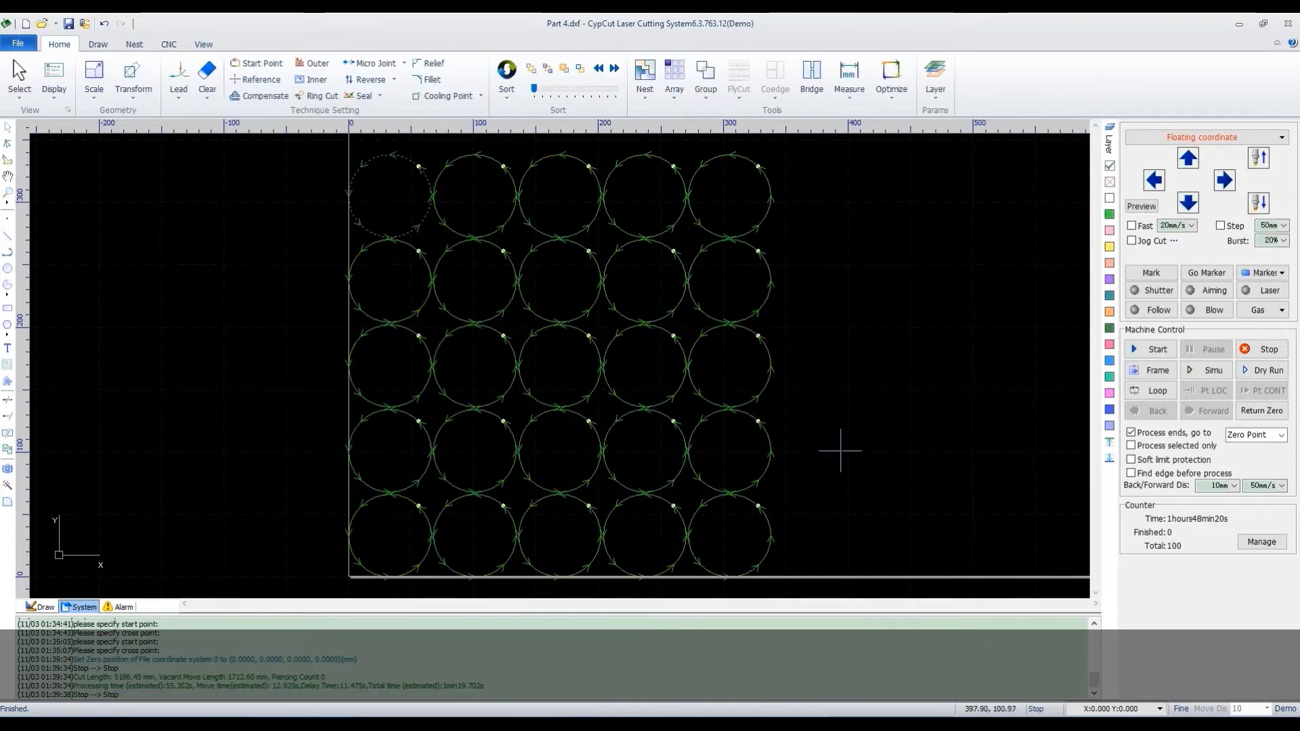
Step: Select all 25 circles for Circles Flying Cutting with Sort circles on and Bottom to Up order
key("ctrl+a")
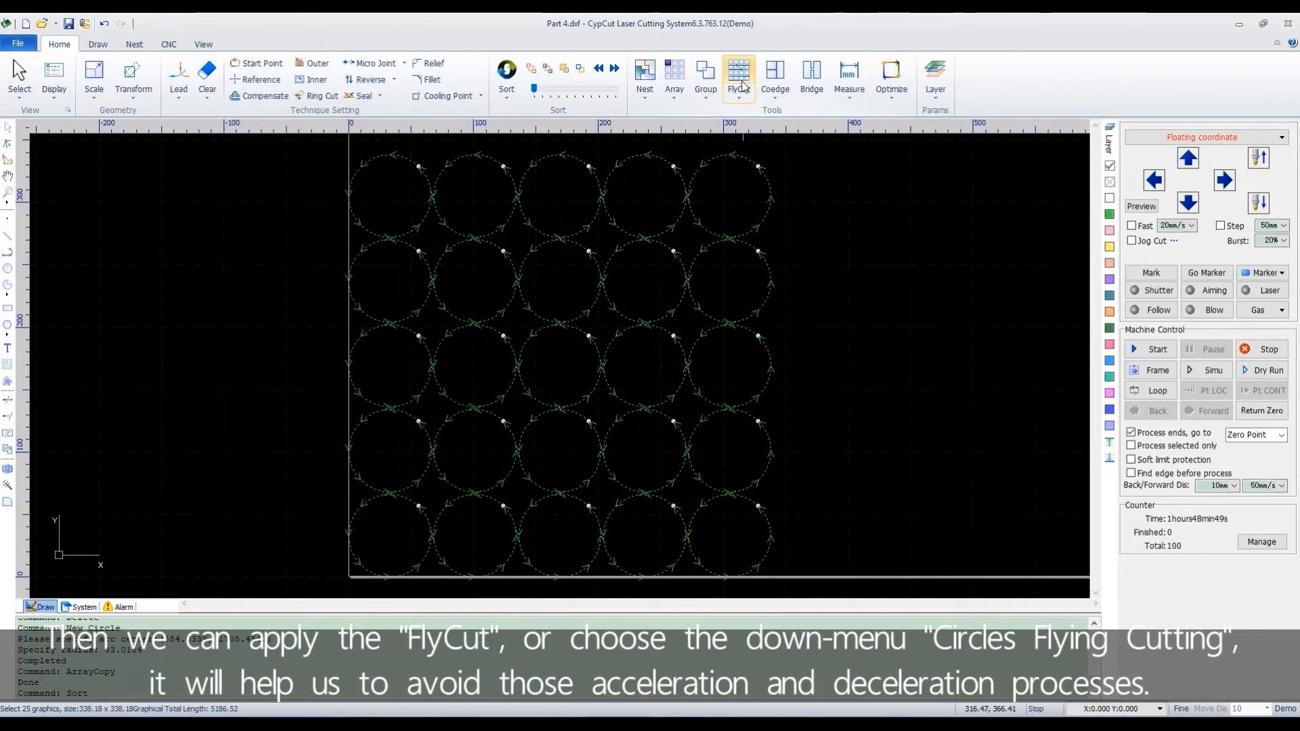
left_click(738, 77)
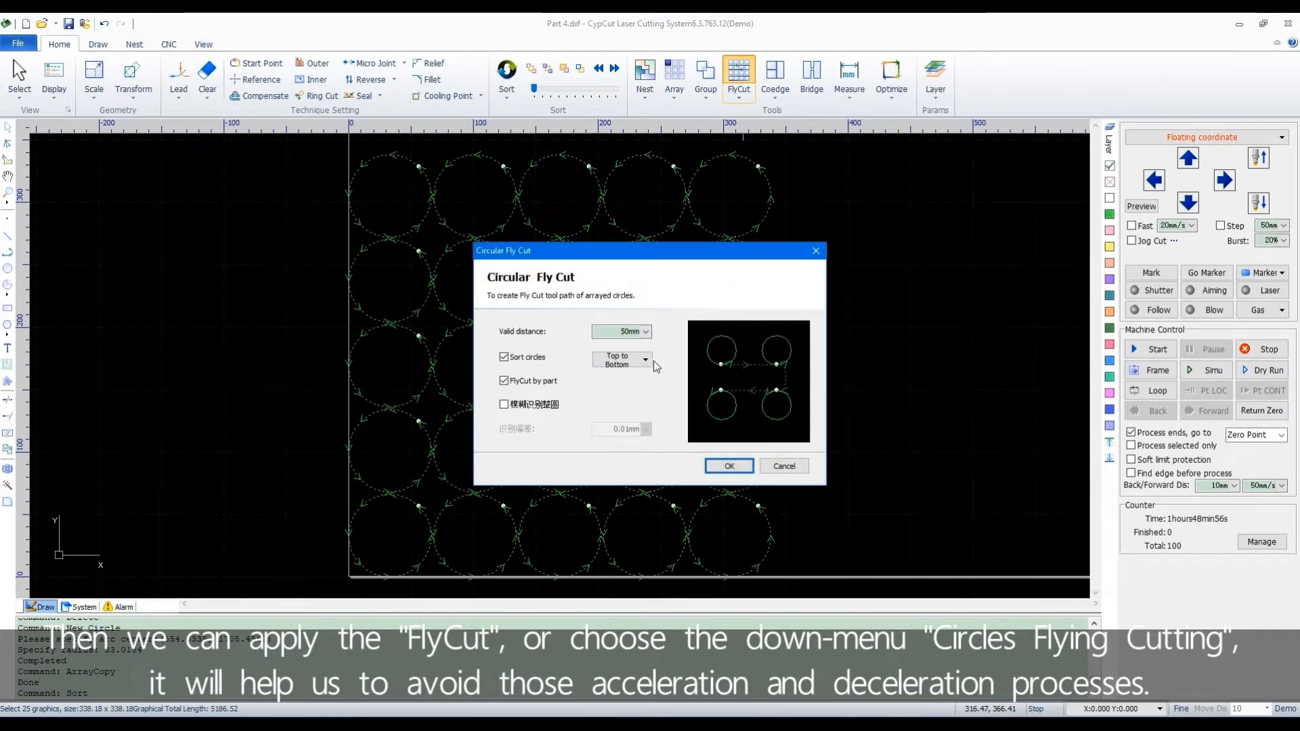
left_click(816, 250)
left_click(738, 97)
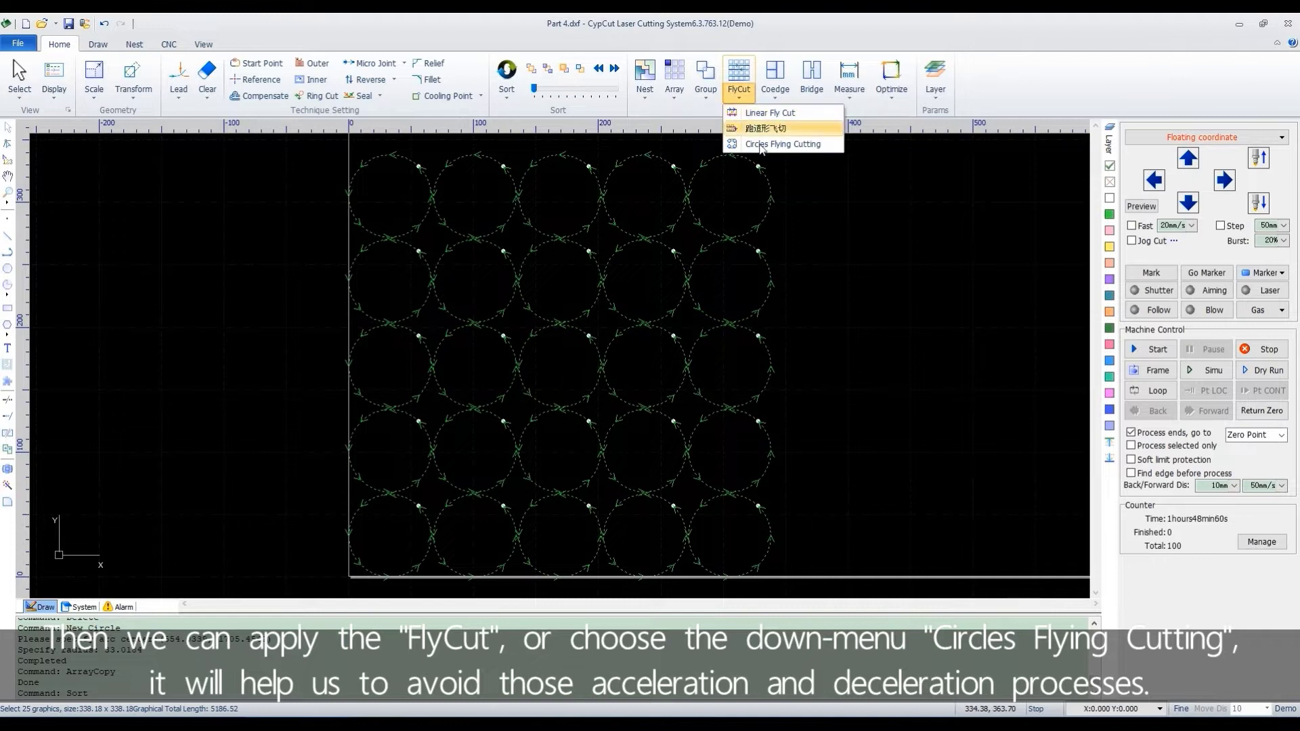
left_click(785, 144)
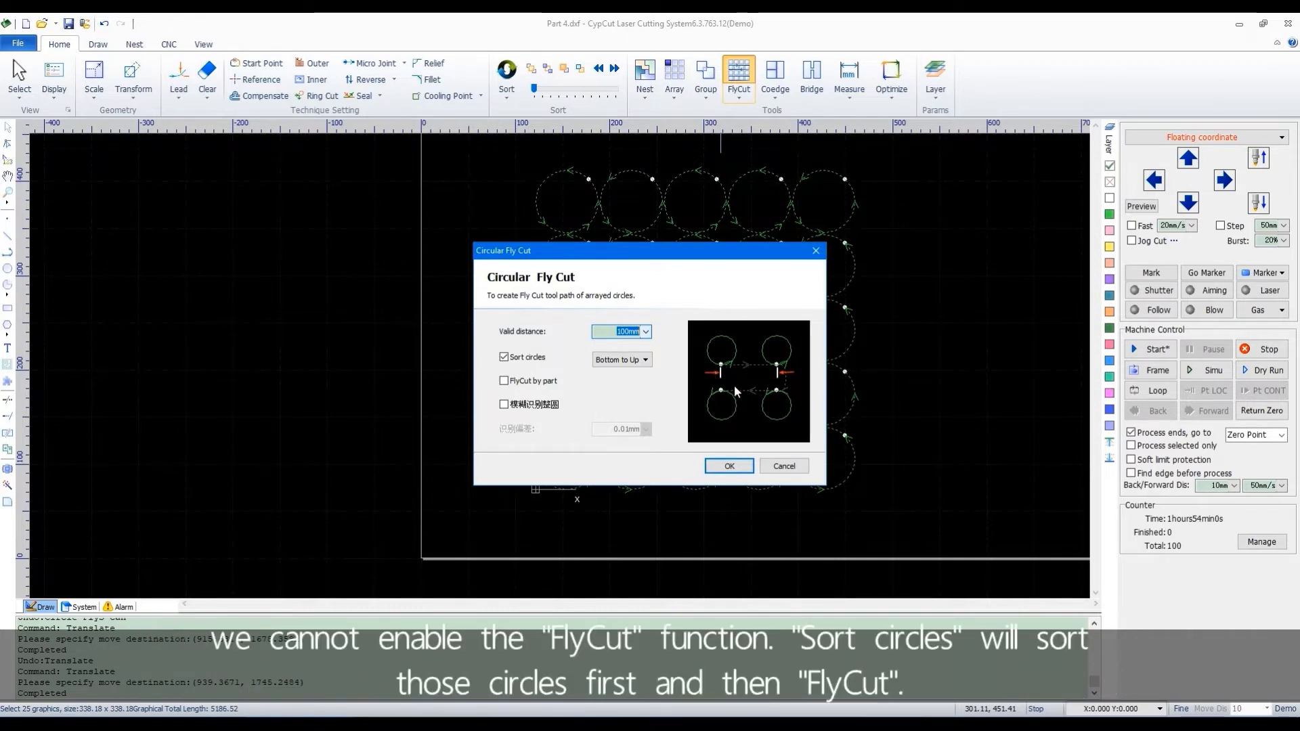
left_click(504, 357)
left_click(504, 356)
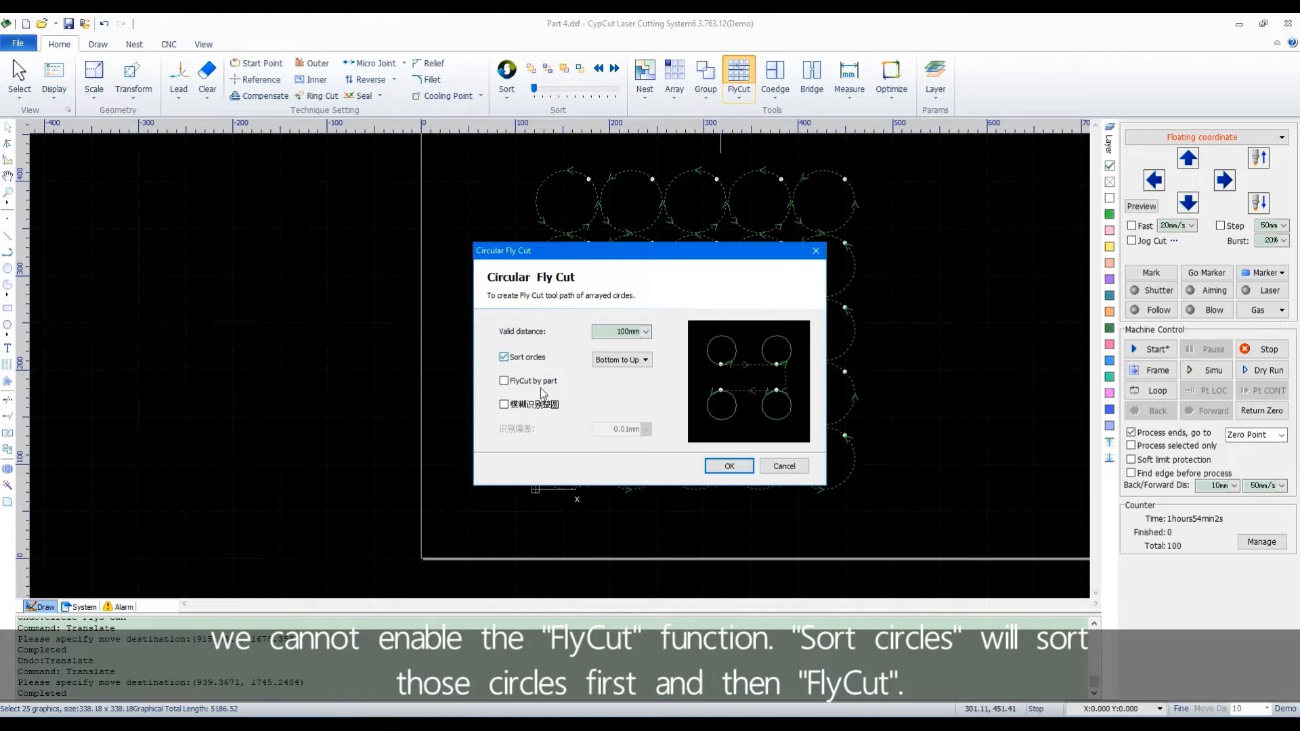
left_click(644, 359)
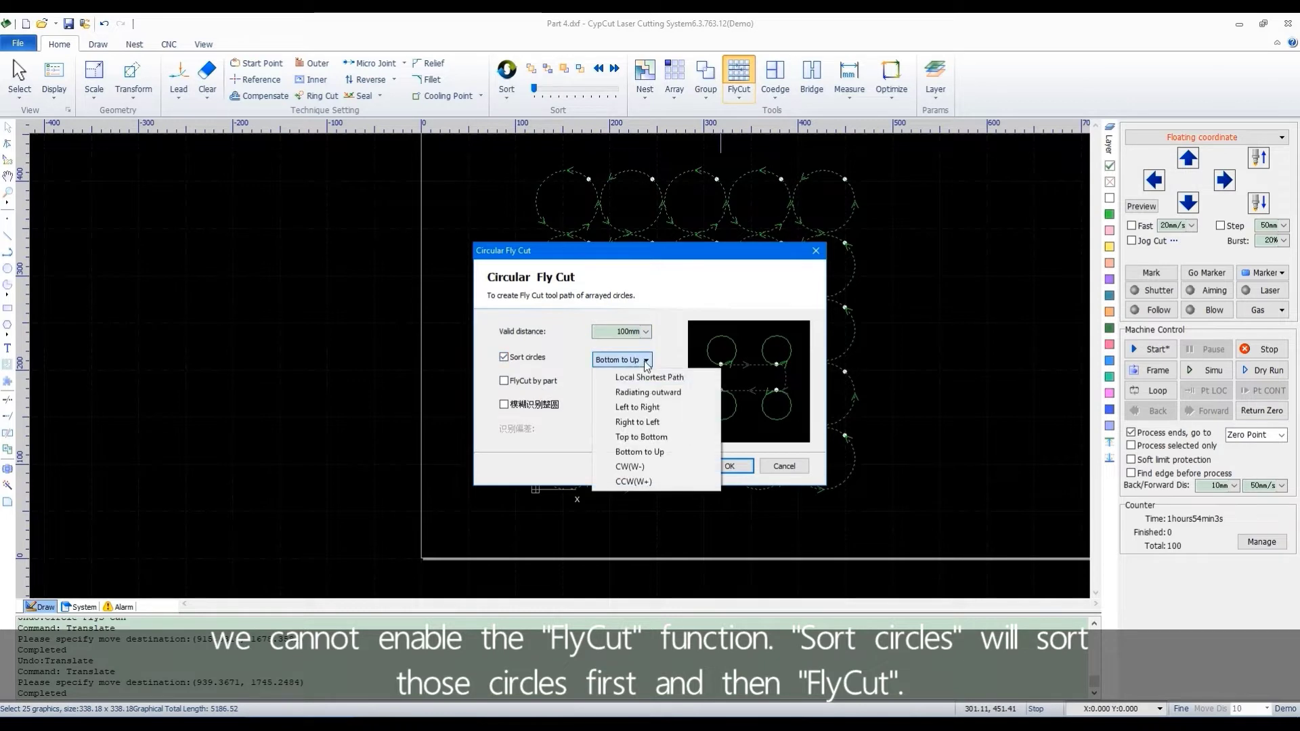
left_click(648, 454)
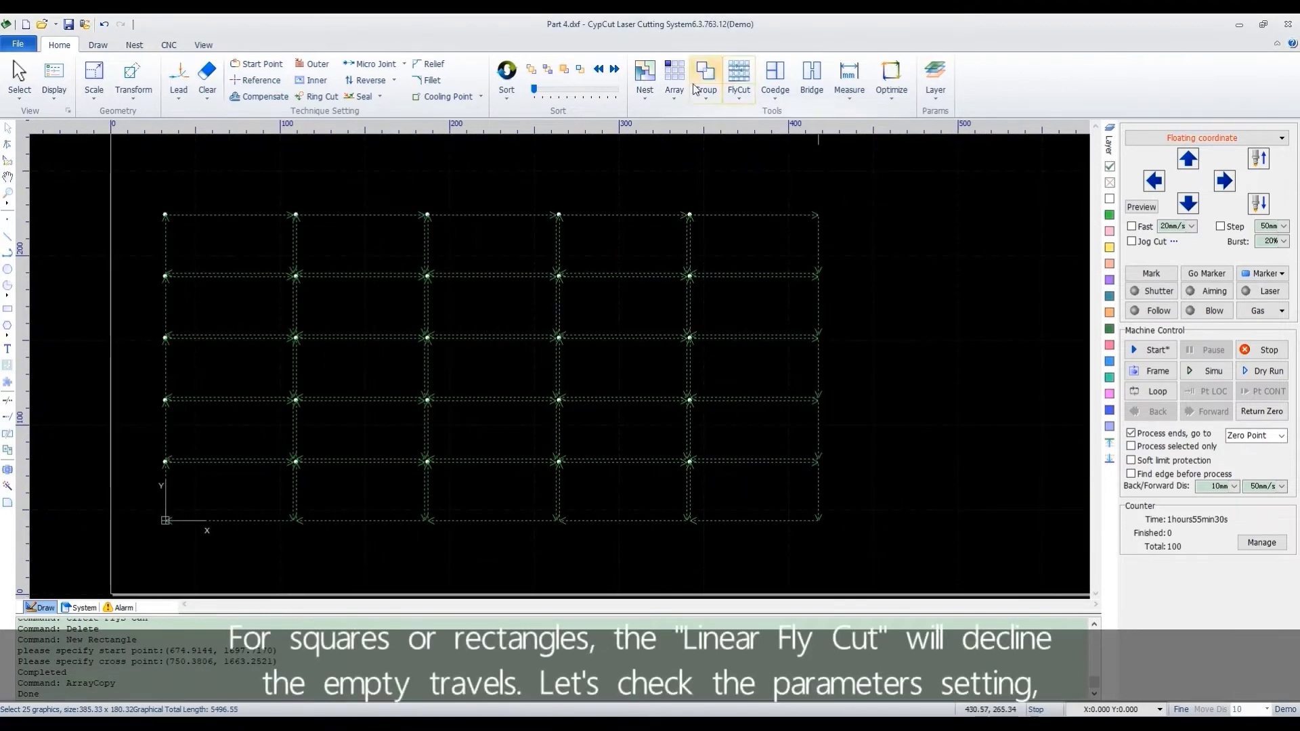
Step: Set Linear Fly Cut to start Top-Left with 1mm tolerance and 50 max joint distance
left_click(740, 88)
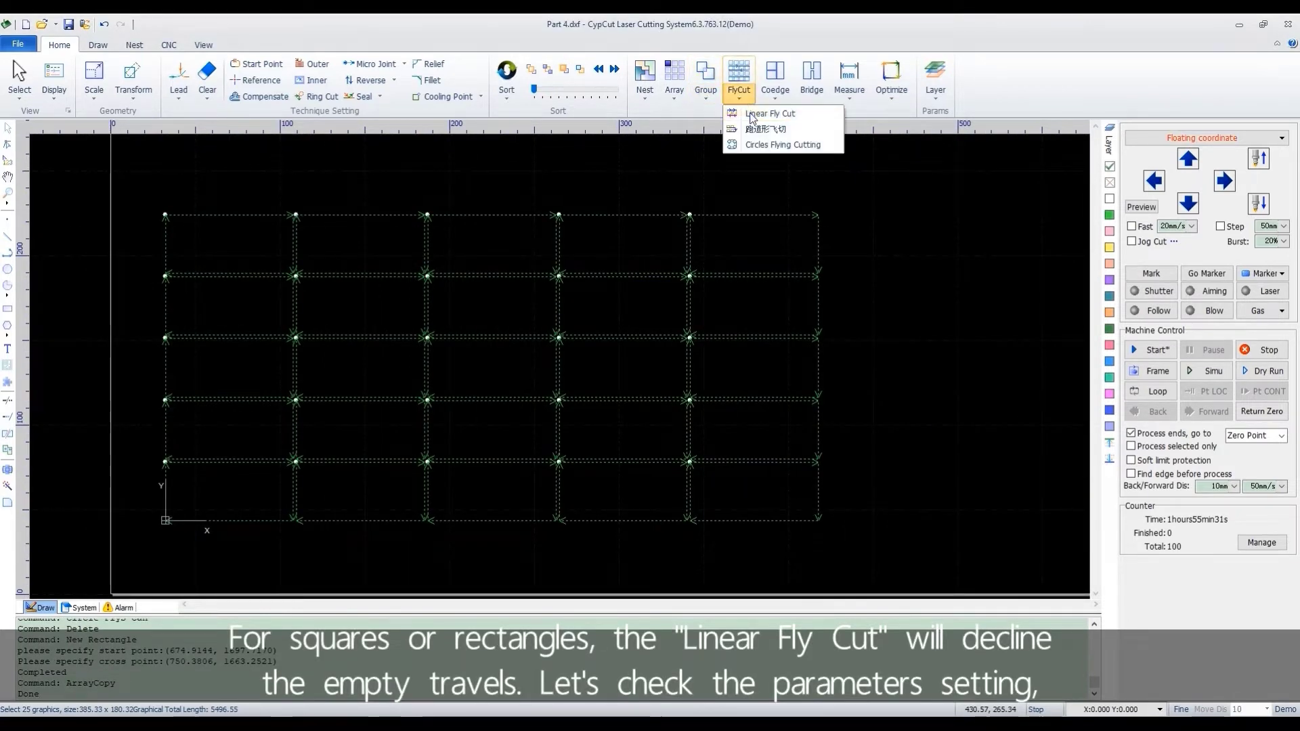
left_click(750, 117)
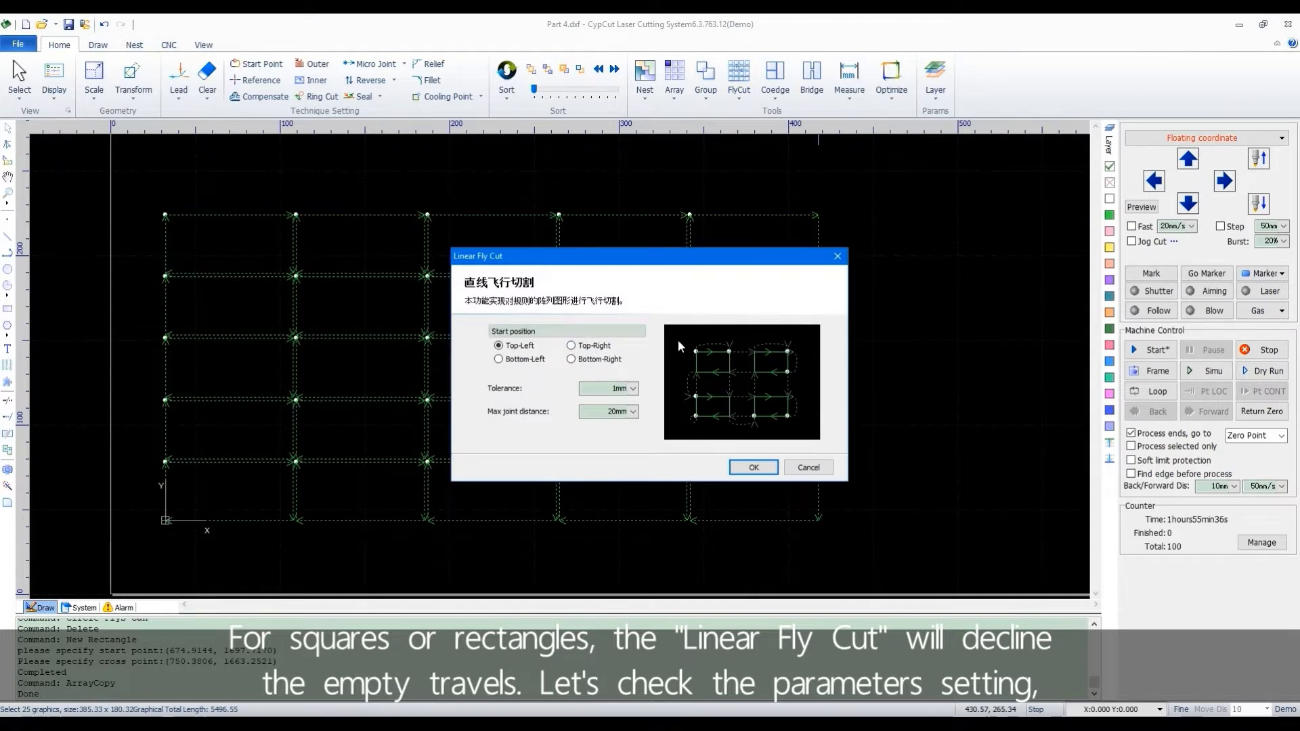
left_click(573, 346)
left_click(505, 348)
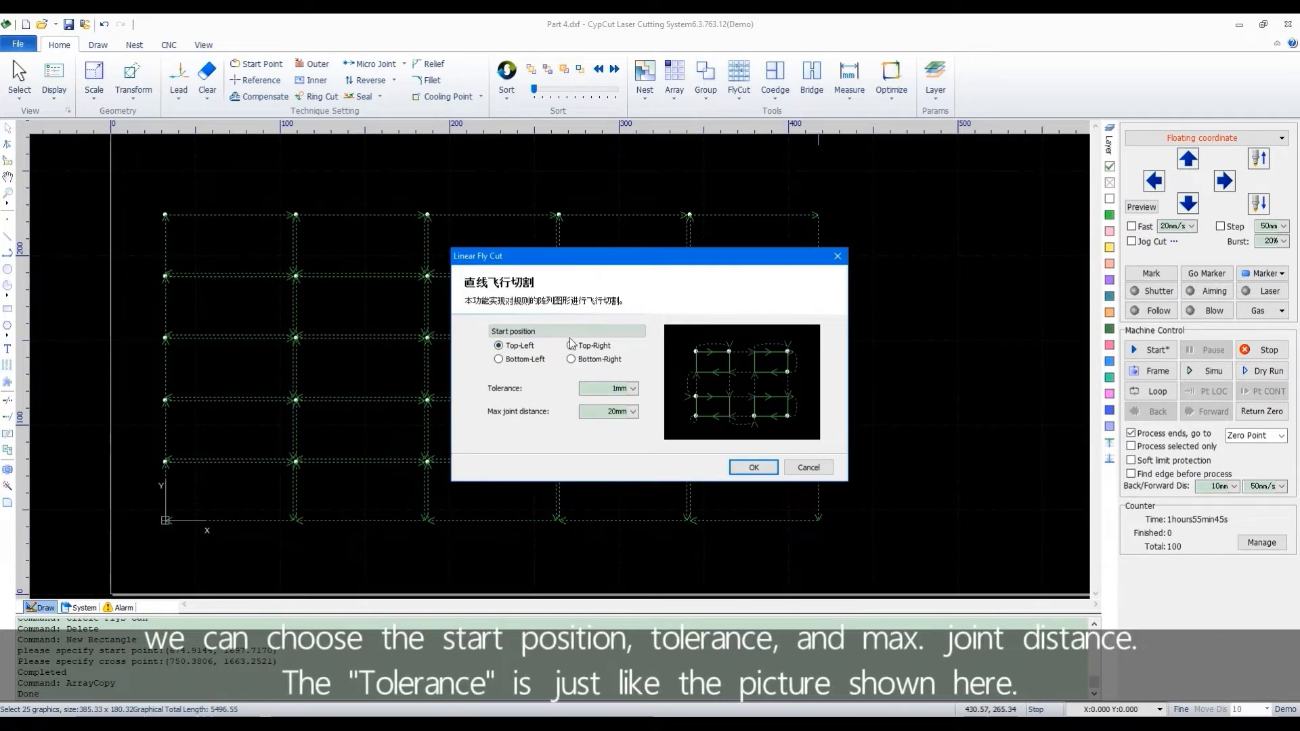
left_click(617, 388)
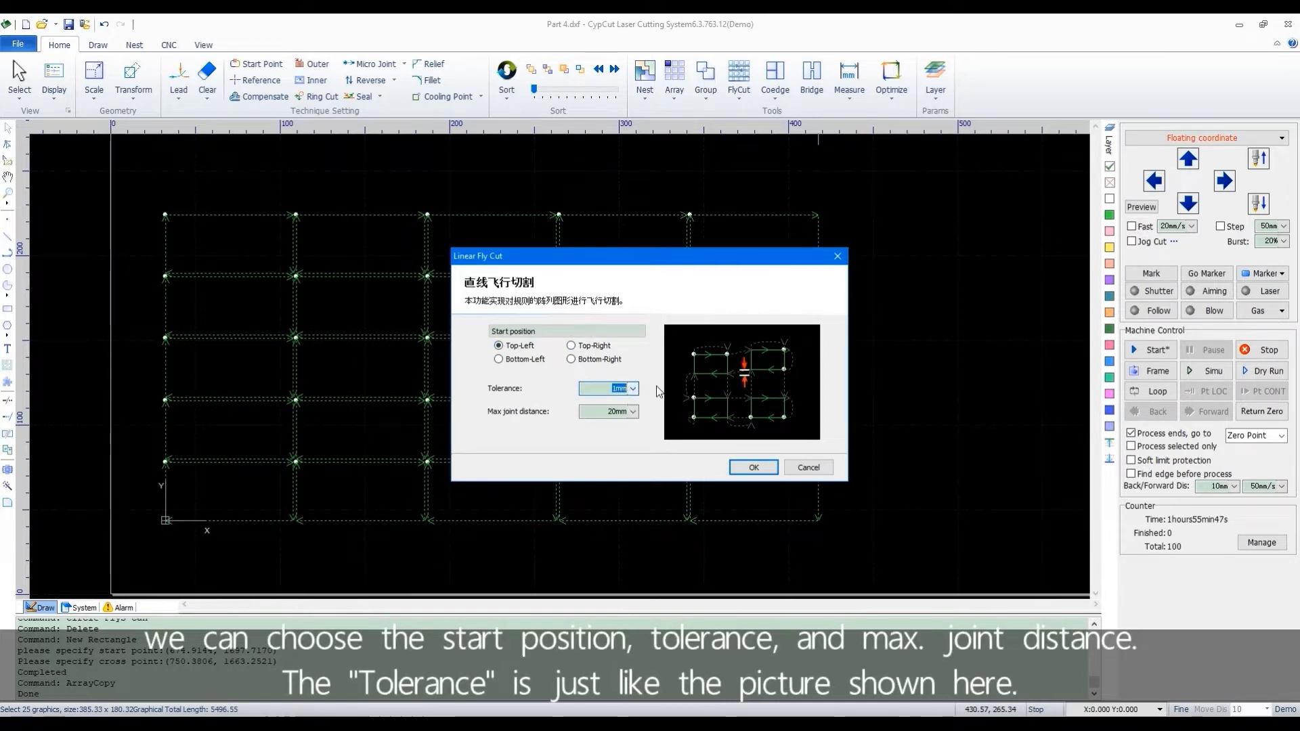
double_click(613, 391)
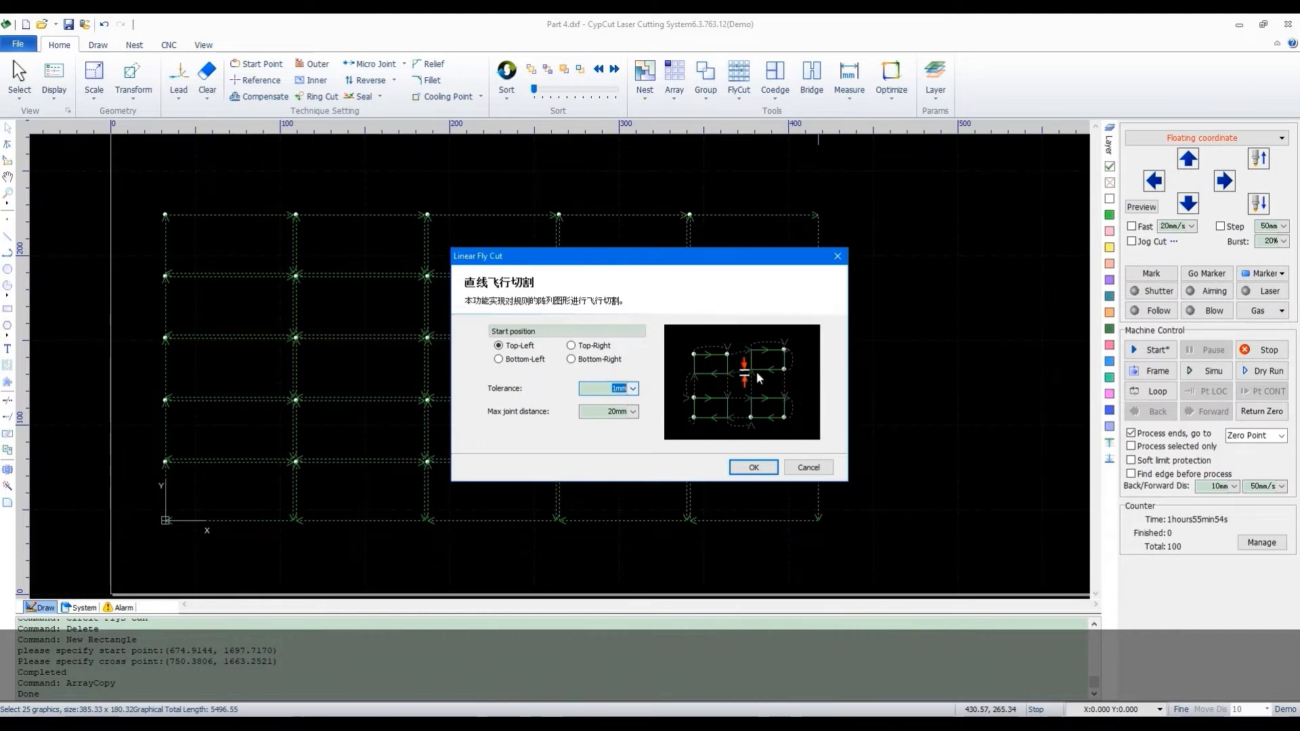
left_click(612, 412)
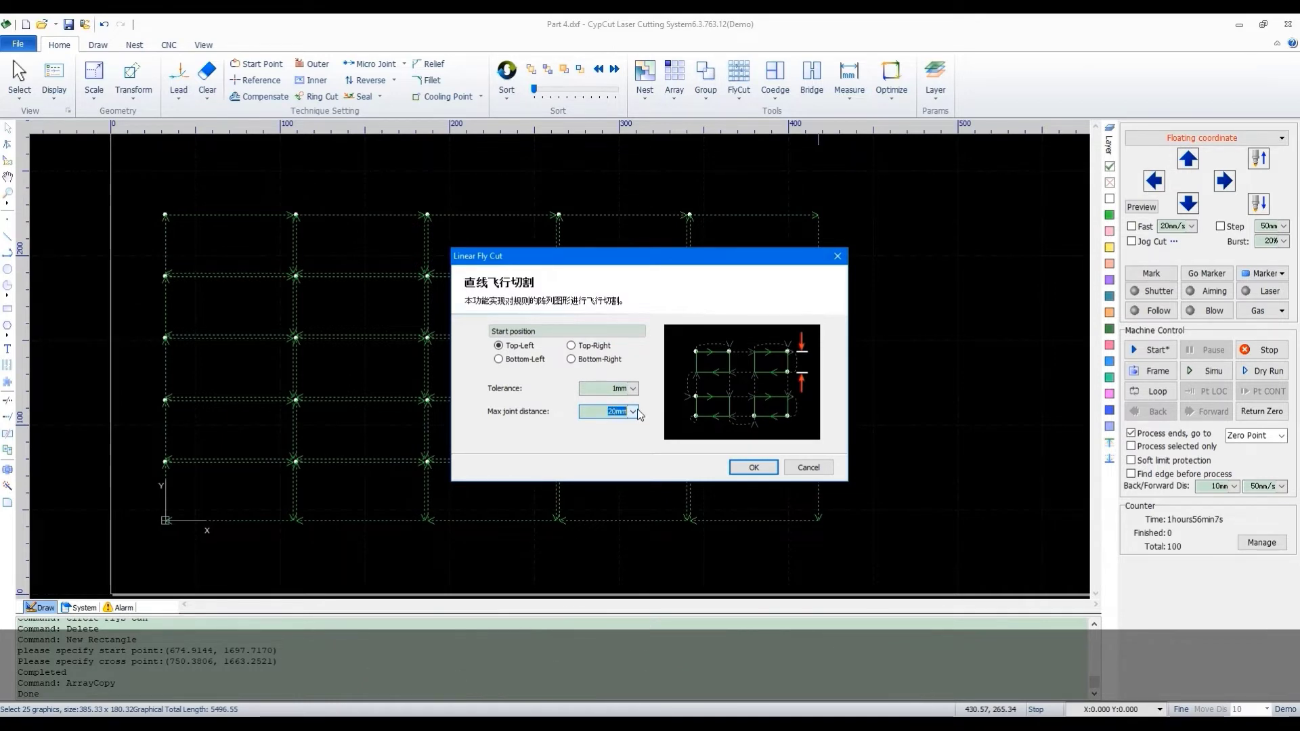
type("50")
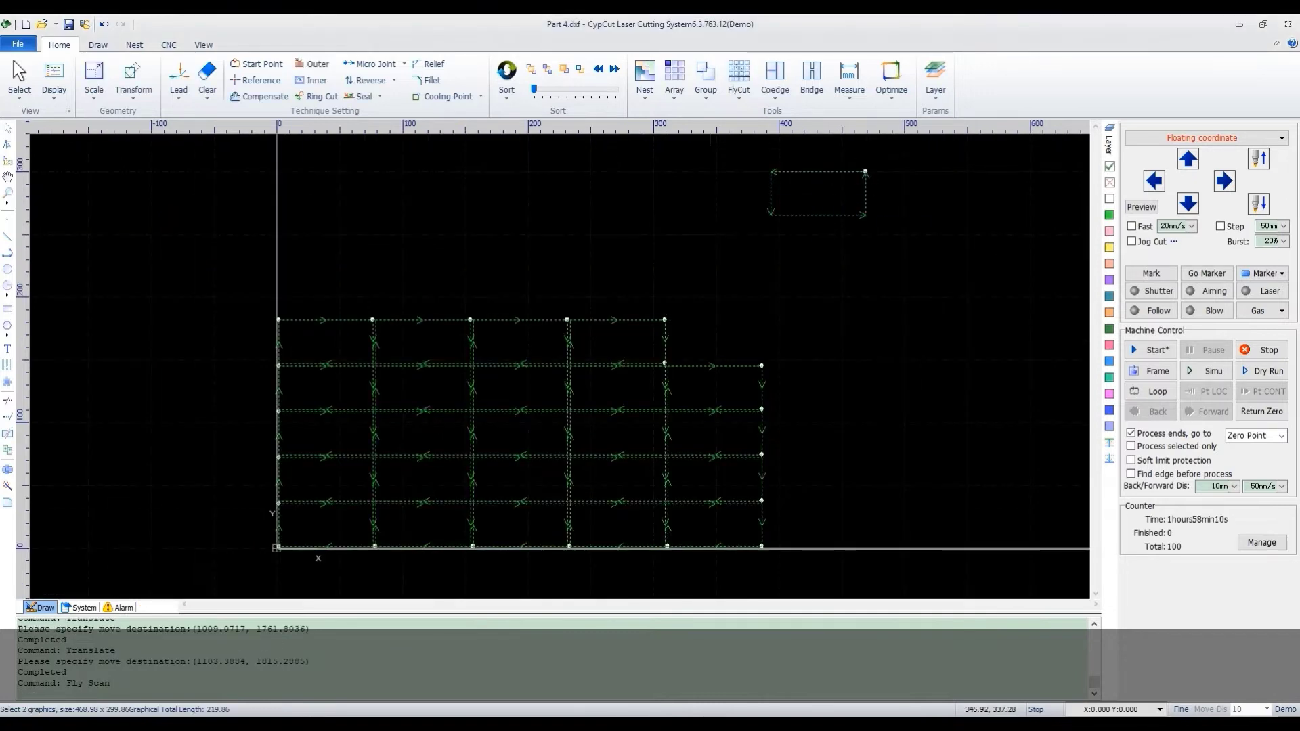
Step: Apply the Linear Fly Cut to the 5×5 rectangle grid
left_click(739, 100)
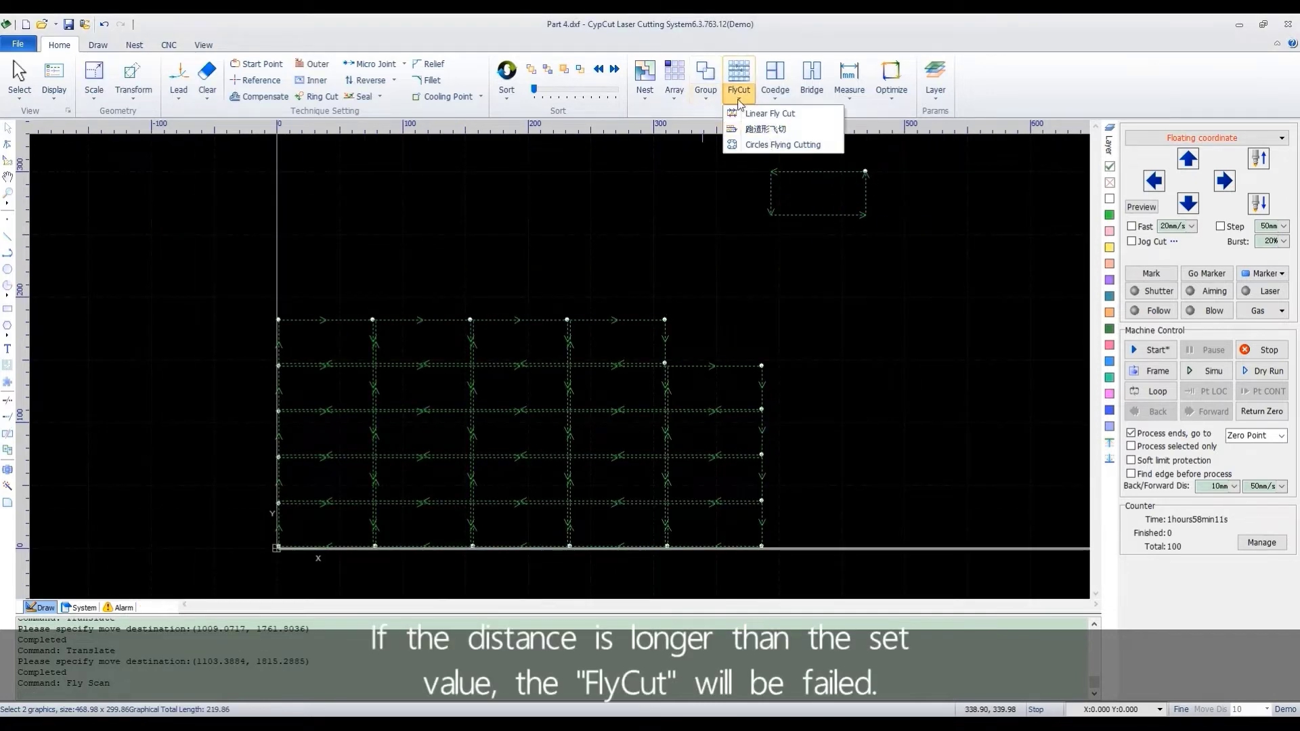
left_click(770, 113)
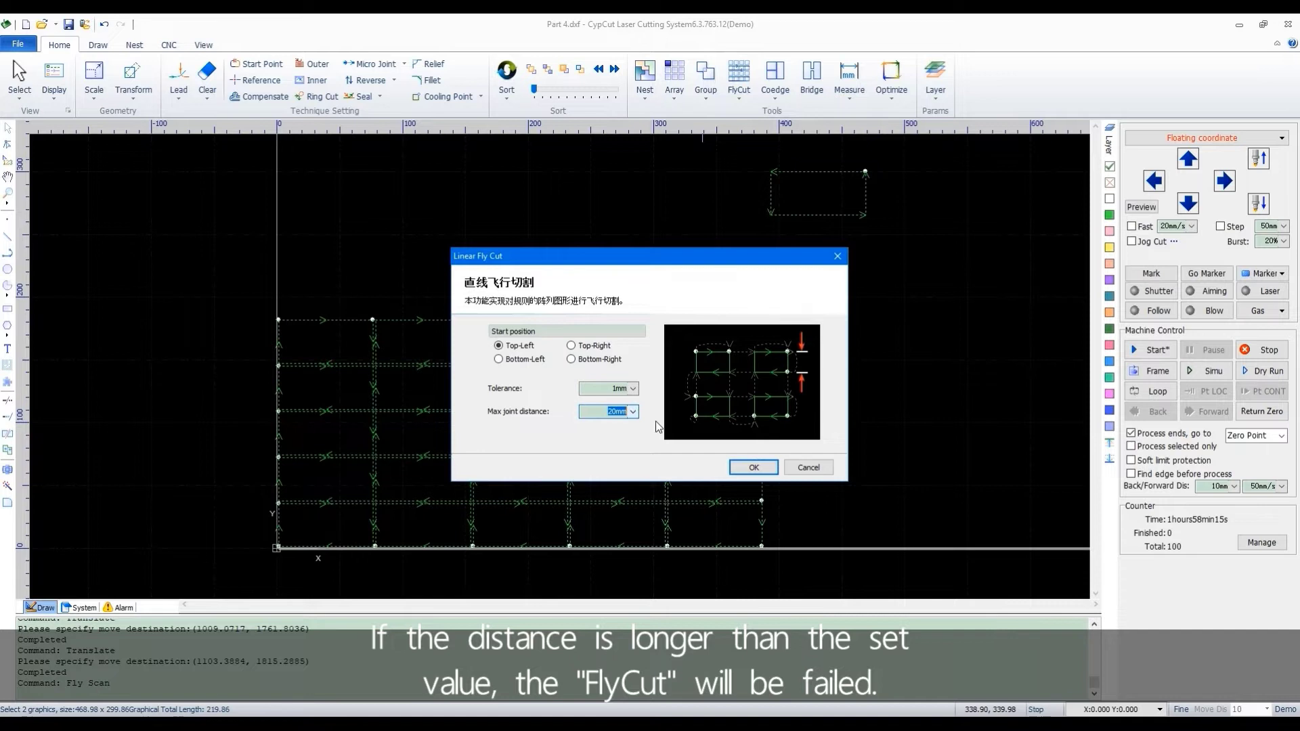
left_click_drag(685, 256, 306, 144)
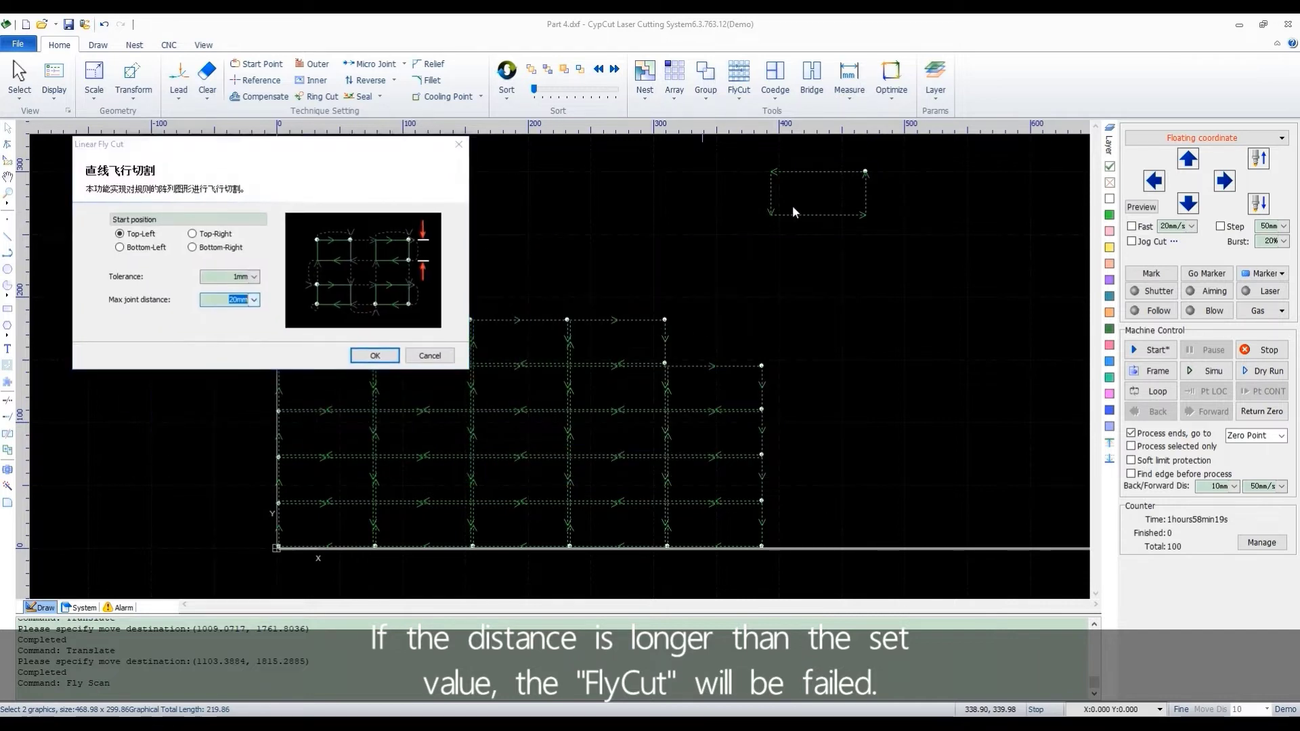
left_click(375, 355)
scroll(675, 369, "up", 6)
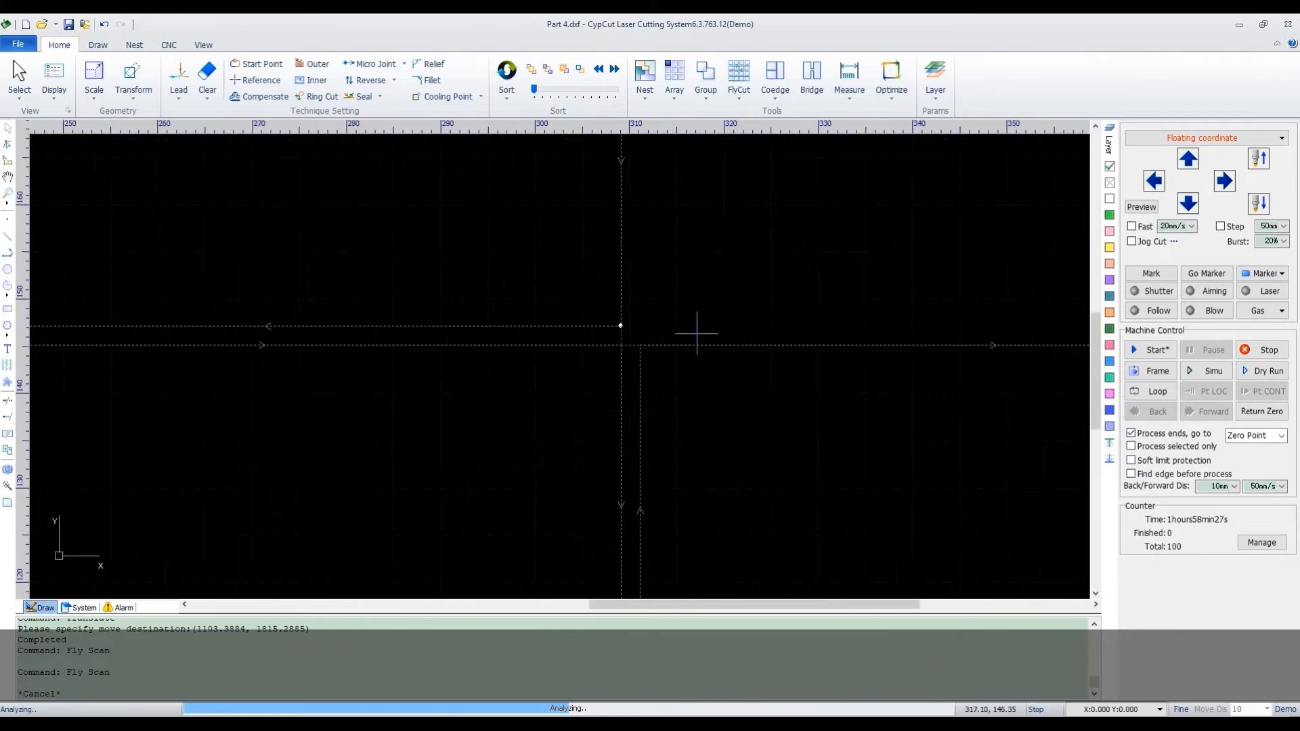
scroll(763, 292, "down", 6)
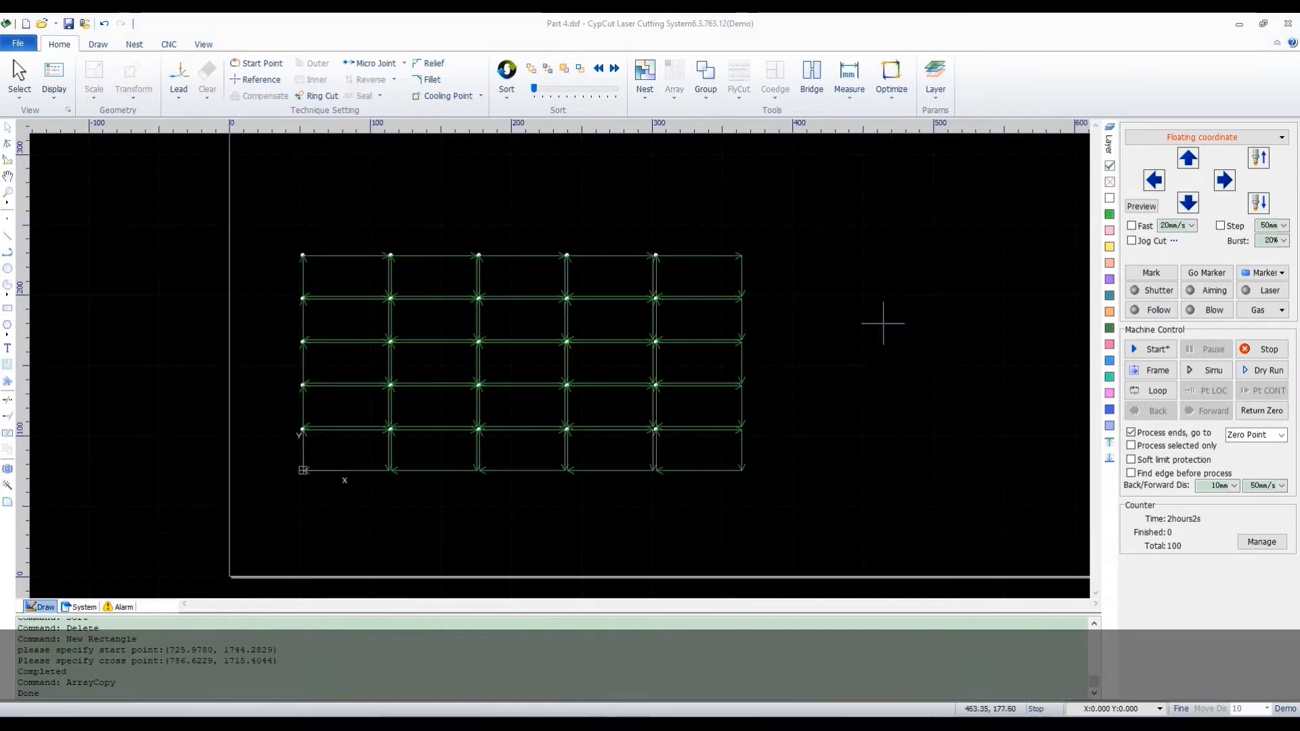
key("ctrl+a")
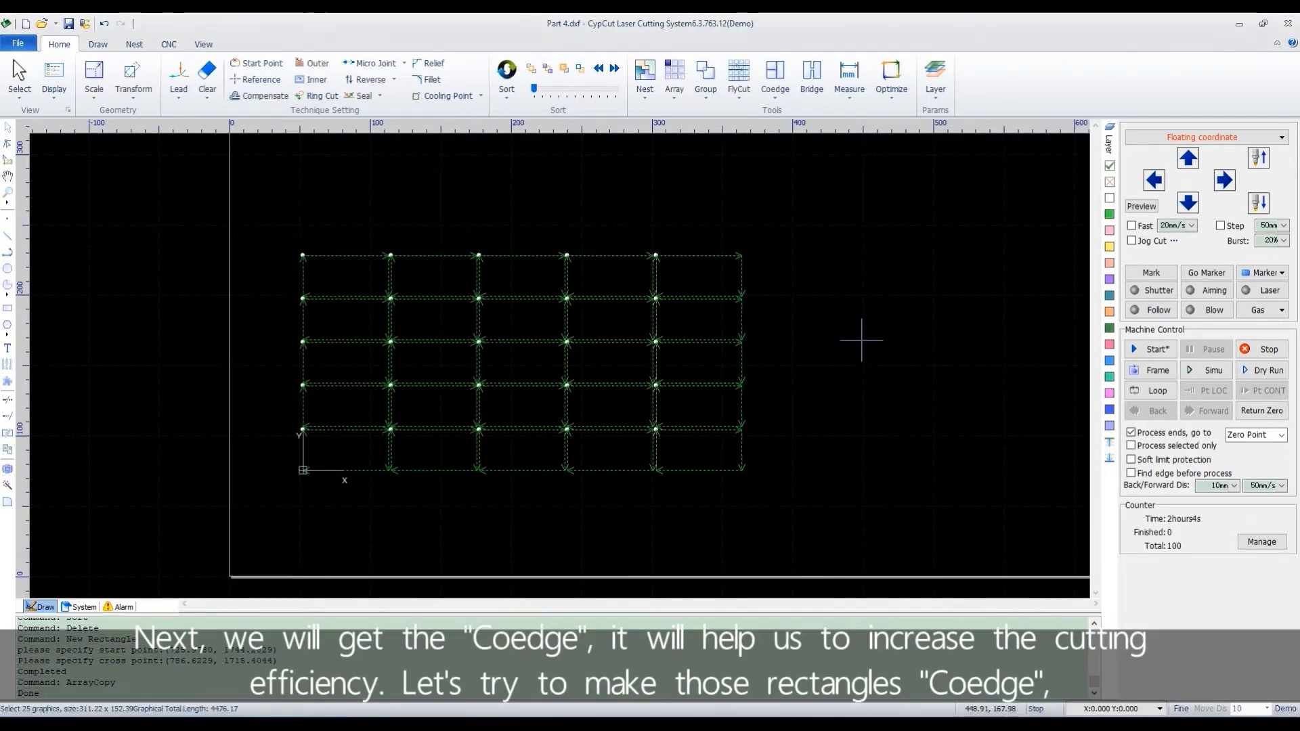
left_click(777, 105)
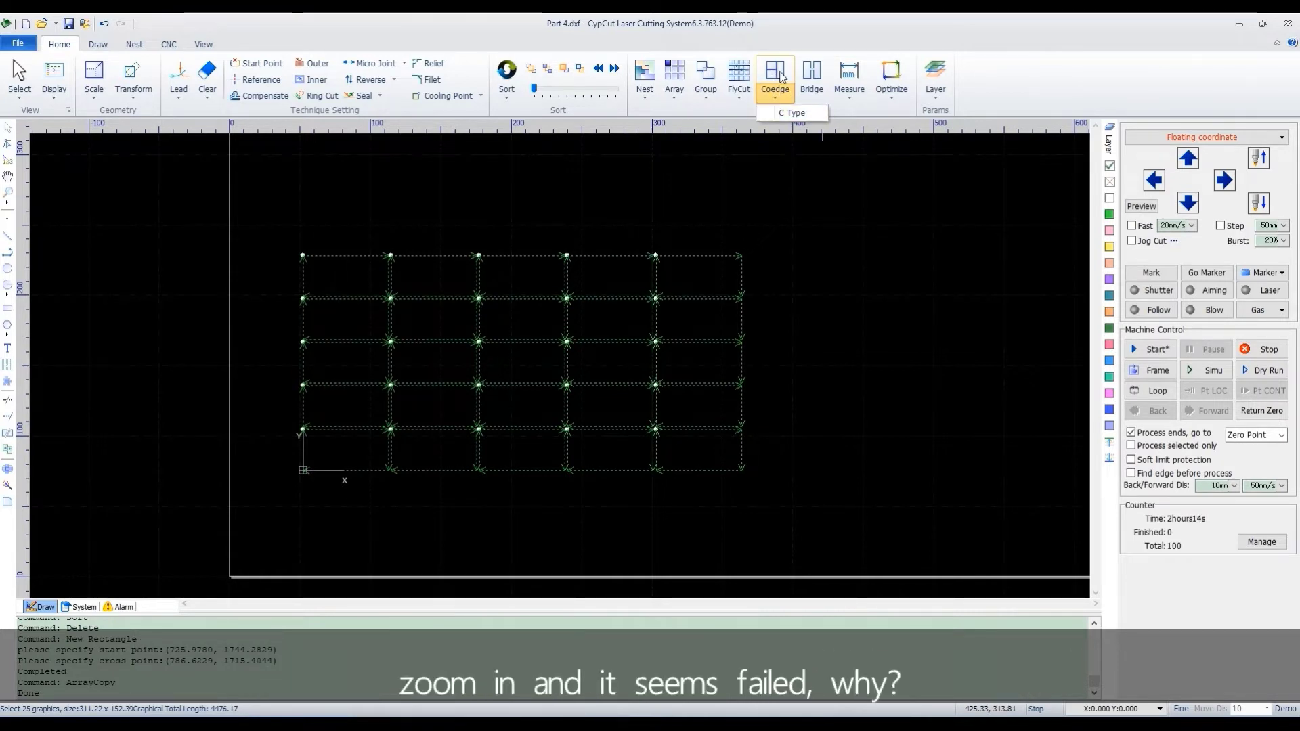
left_click(782, 76)
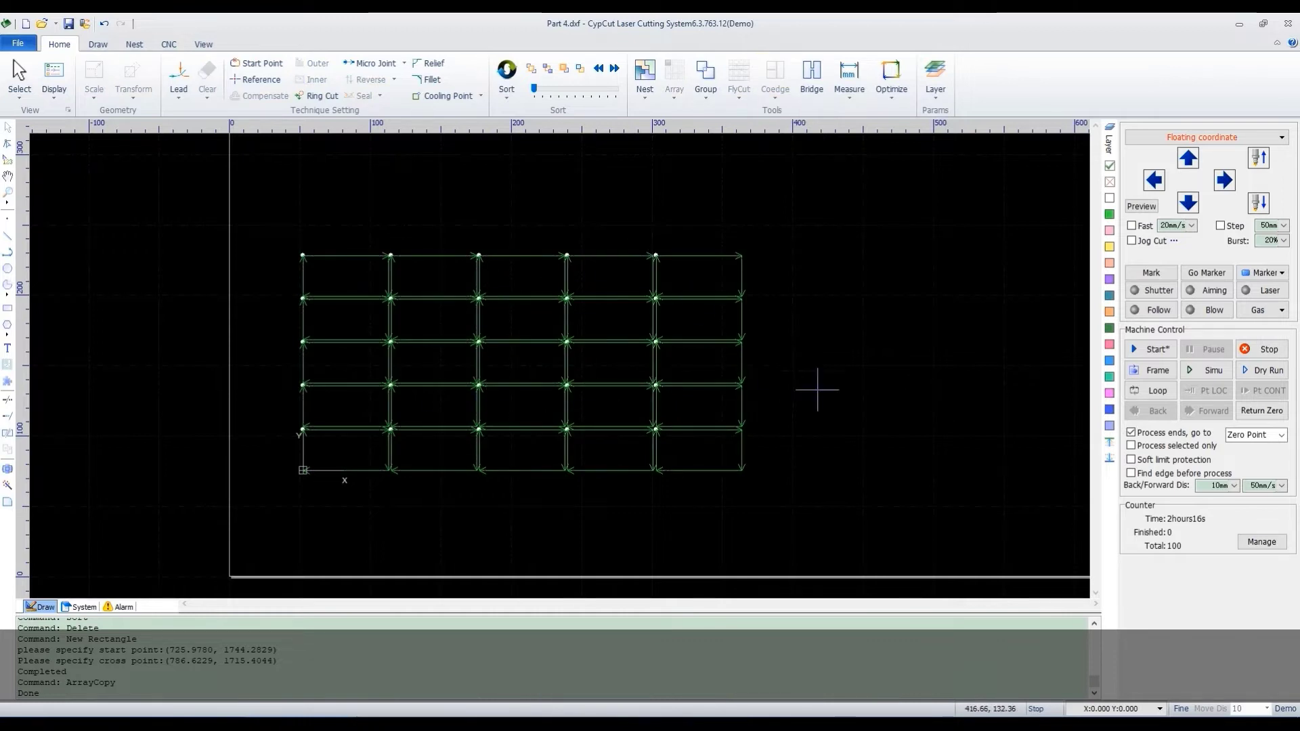
key("ctrl+a")
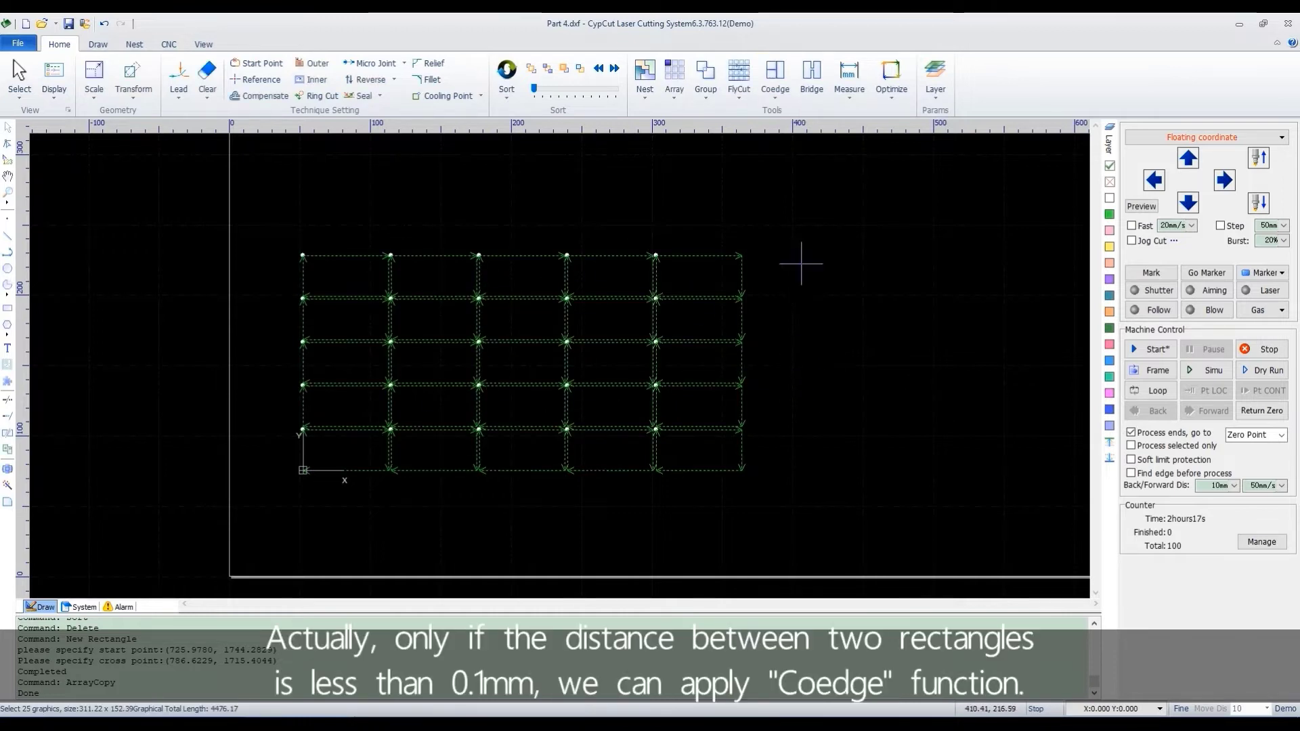
left_click(783, 74)
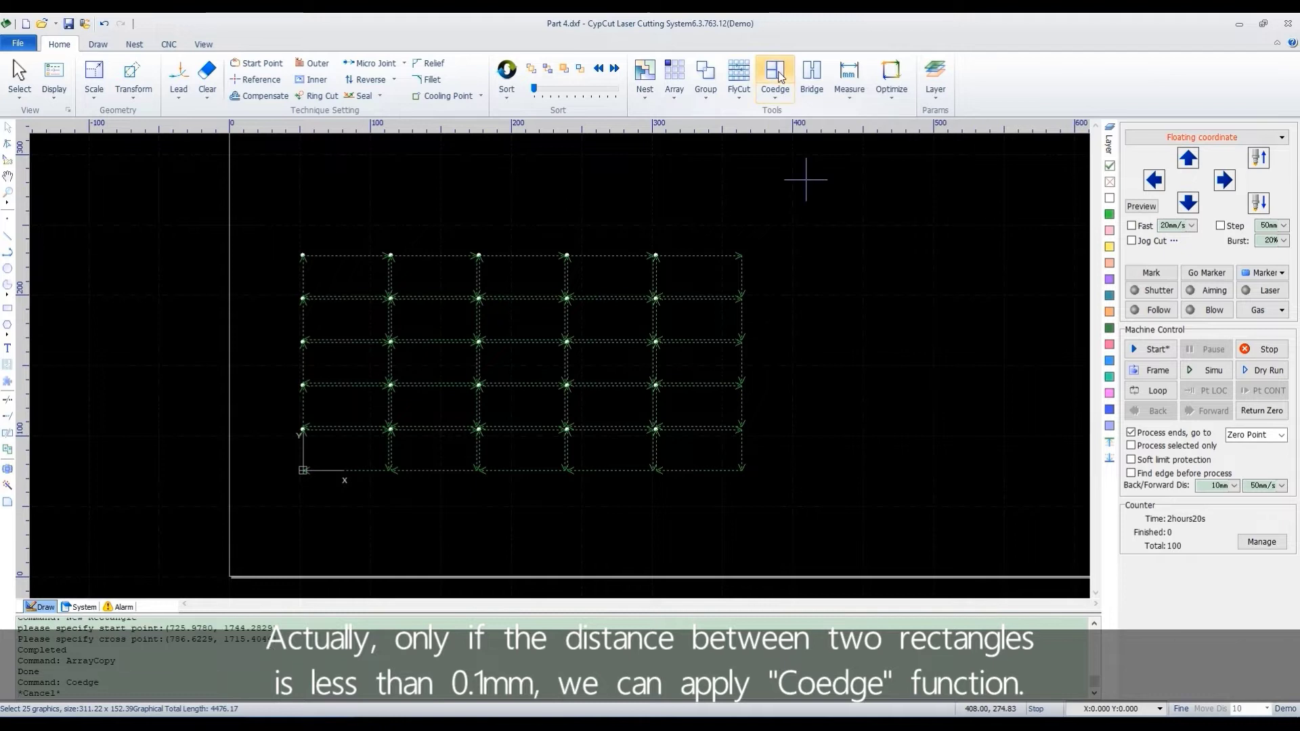
scroll(684, 299, "up", 5)
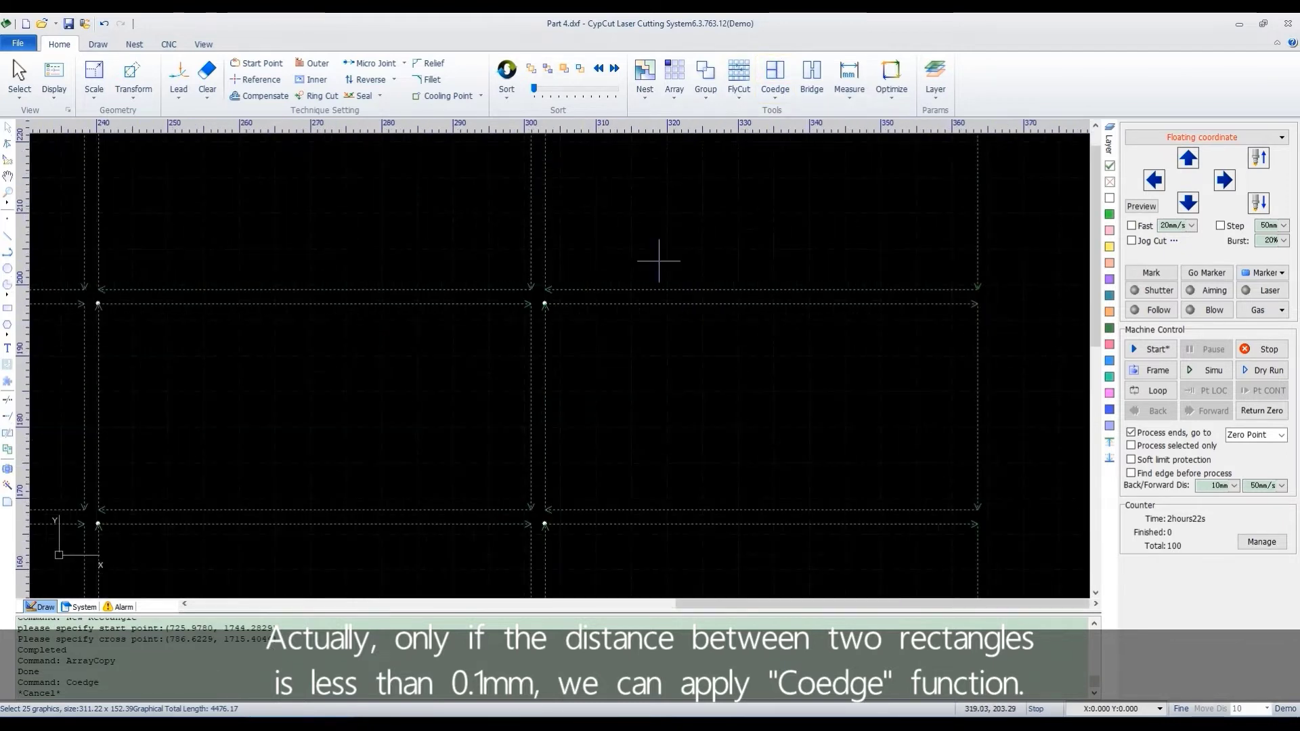
scroll(651, 303, "down", 5)
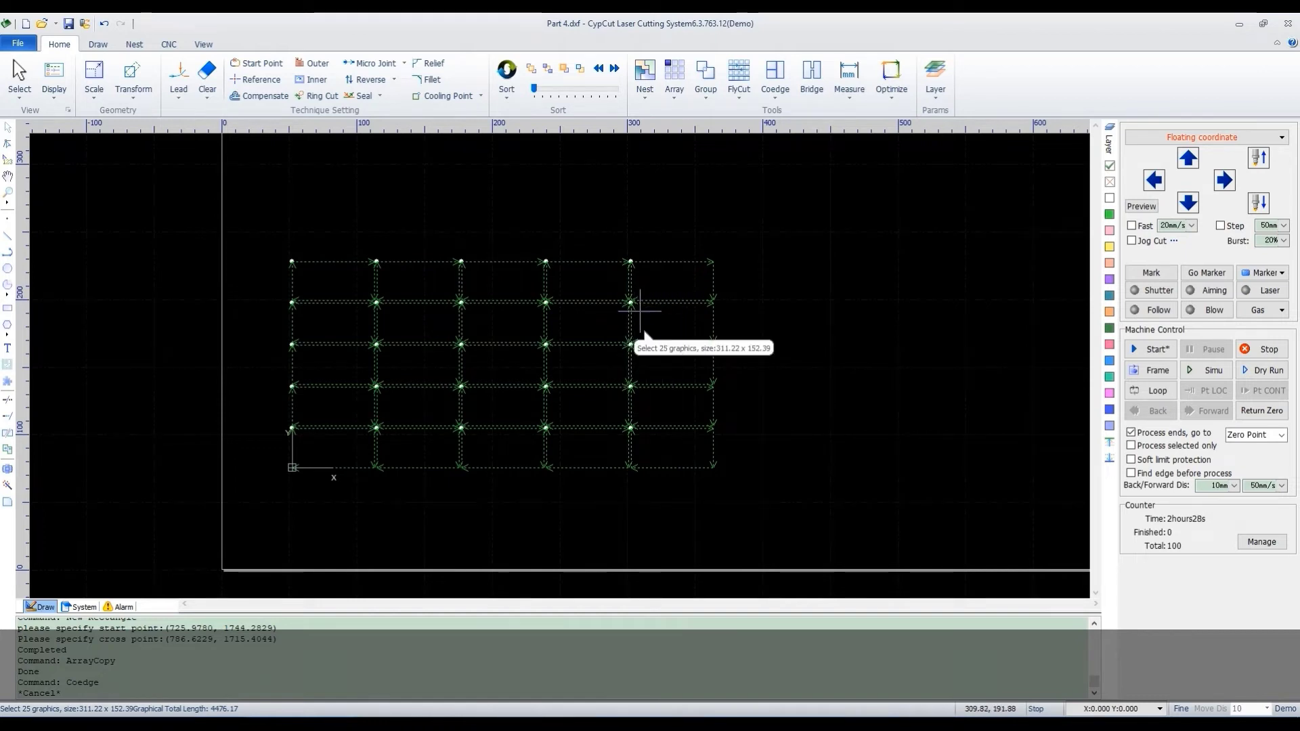
scroll(637, 312, "up", 5)
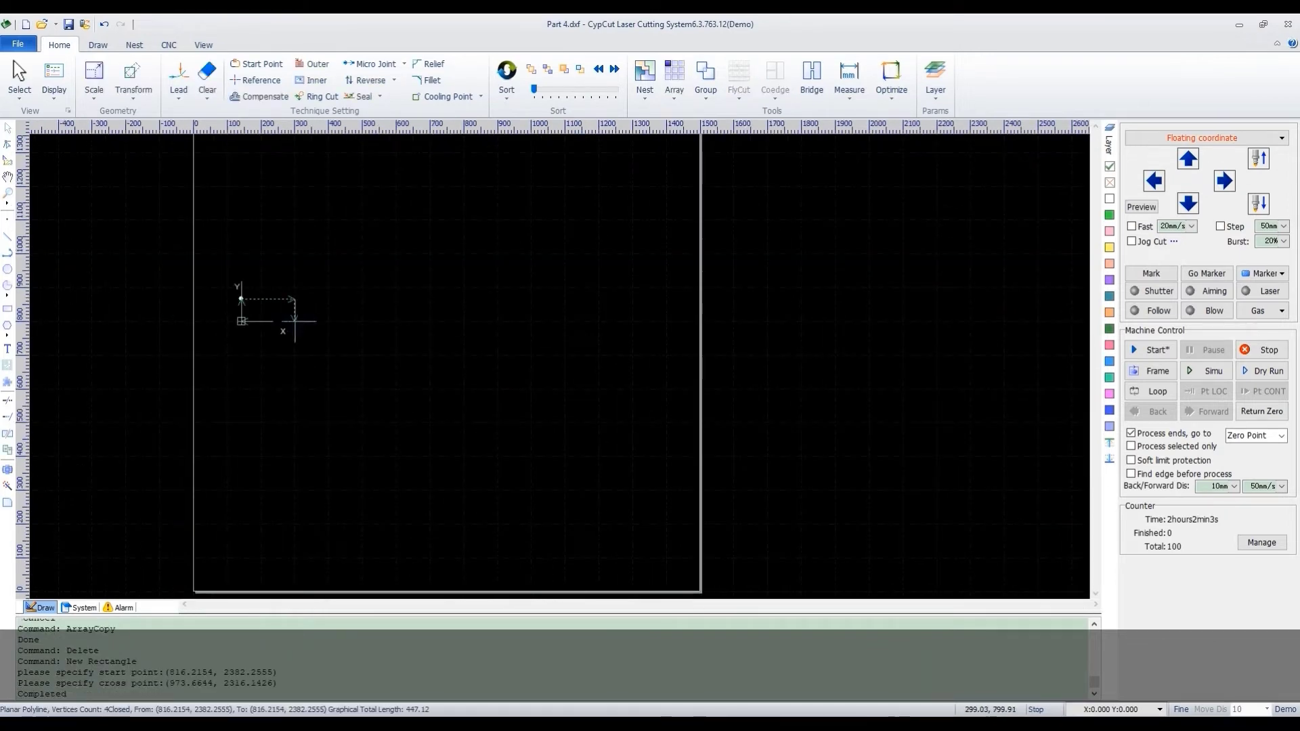
Step: Array the rectangle 5×5 with 0mm row and column intervals
left_click(674, 71)
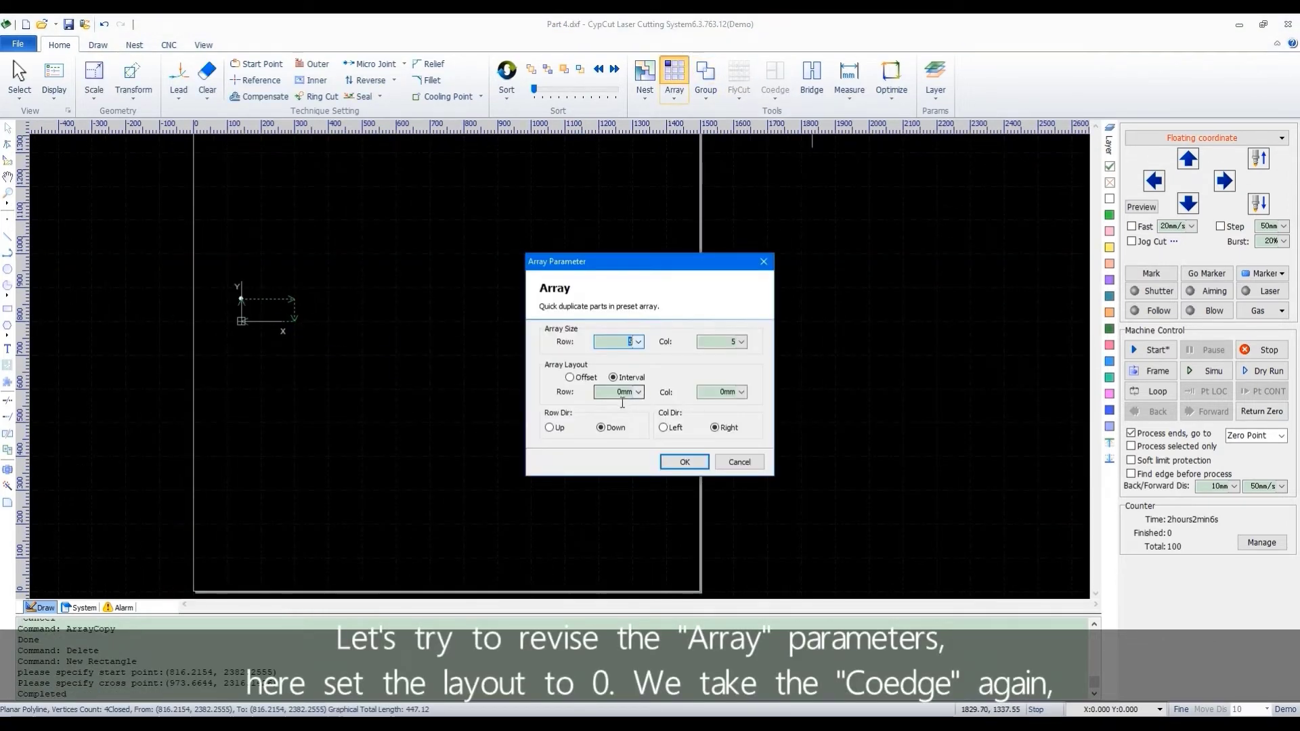
key("Tab")
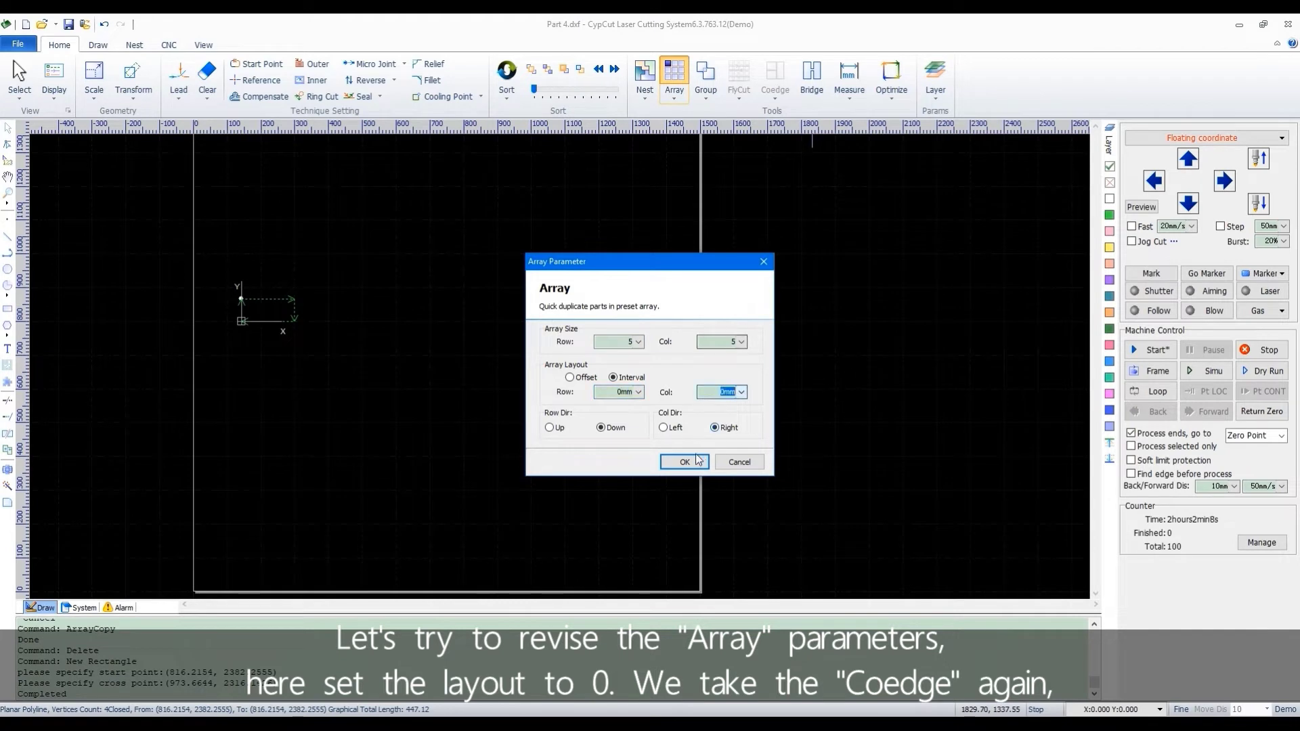
left_click(684, 462)
scroll(348, 353, "up", 3)
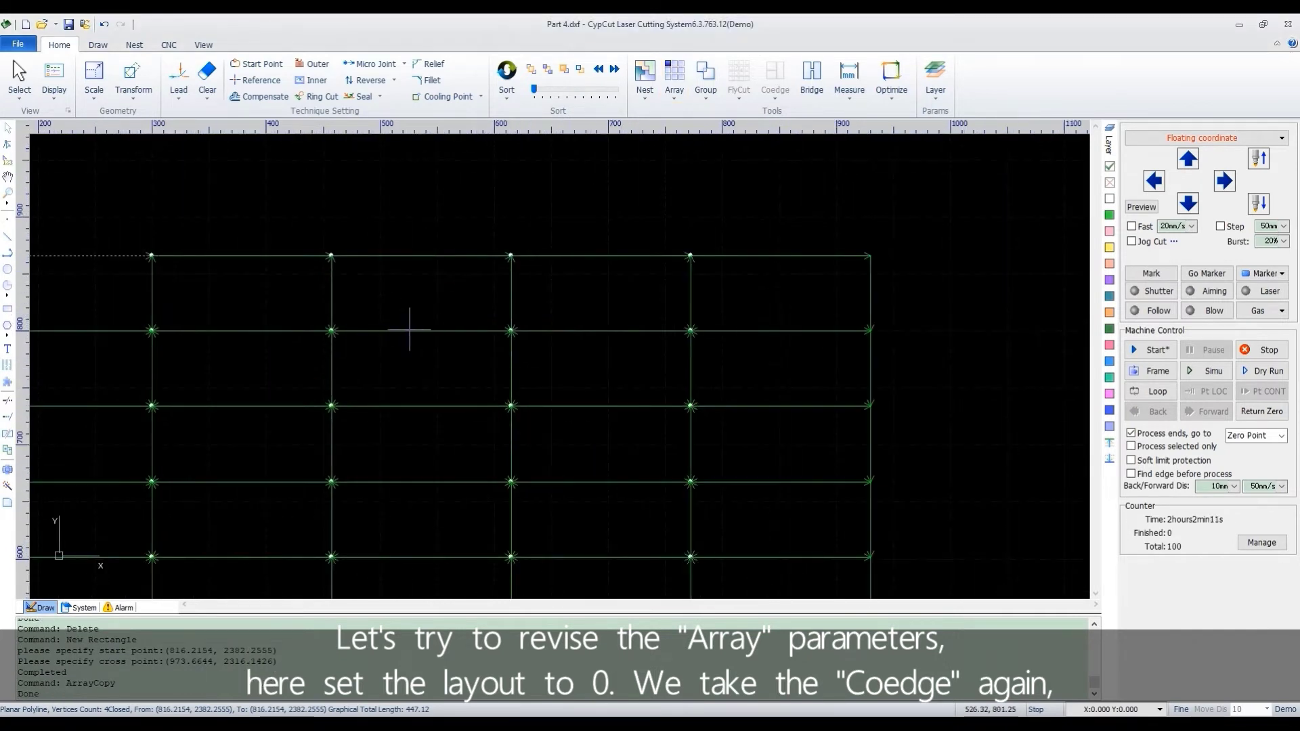
scroll(409, 330, "down", 3)
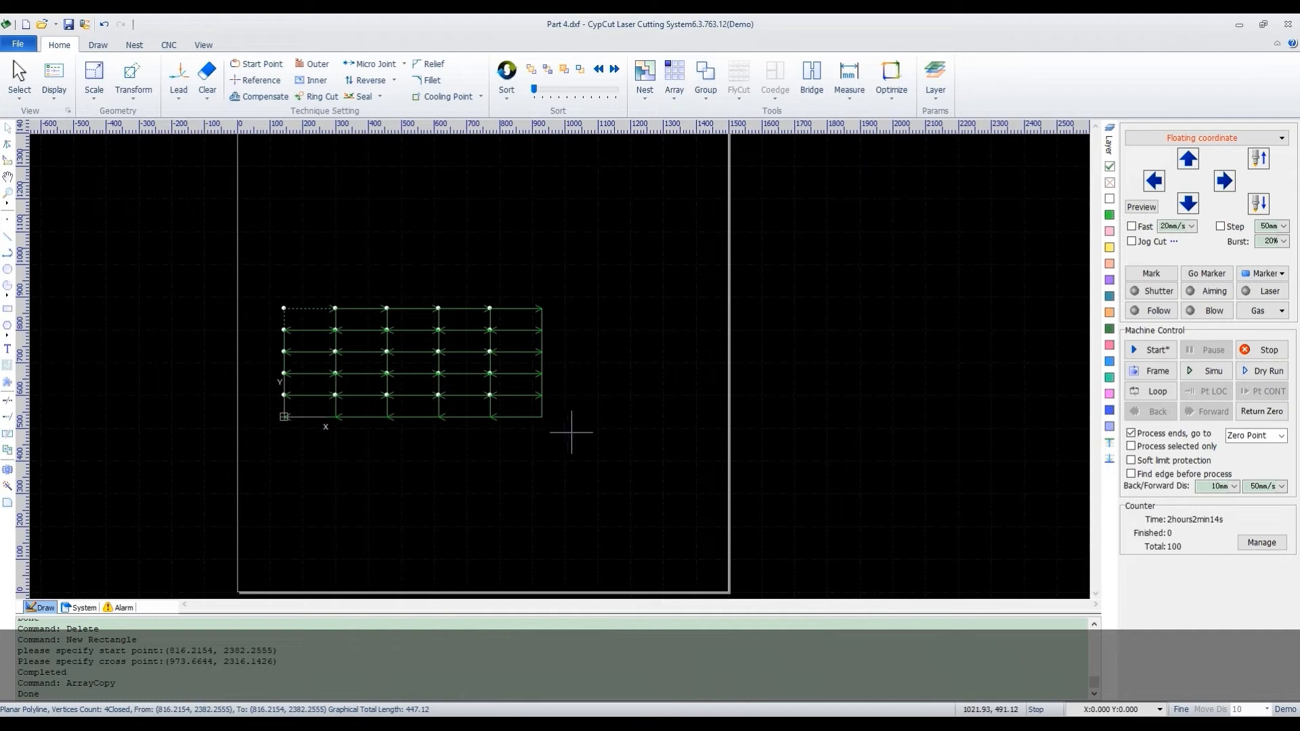
Step: Select all 25 rectangles and merge them with a Grid Pattern common-edge path
key("ctrl+a")
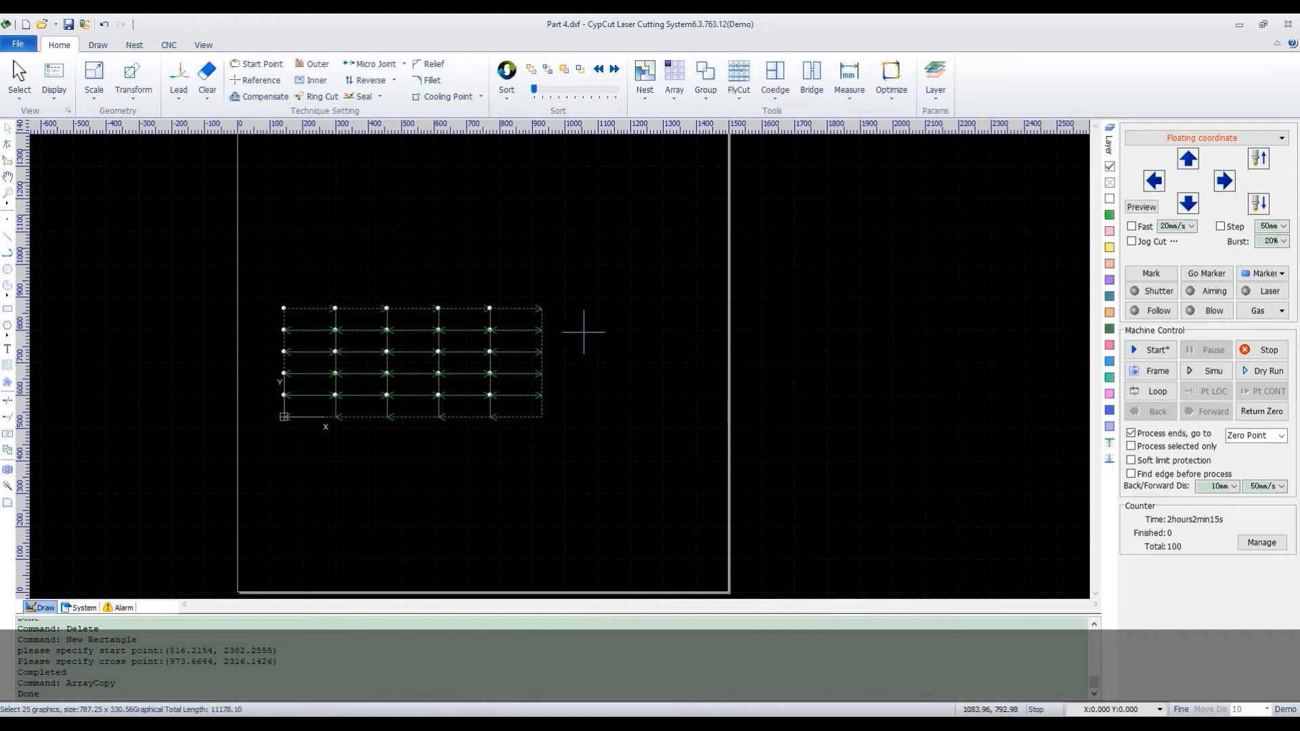
left_click(775, 78)
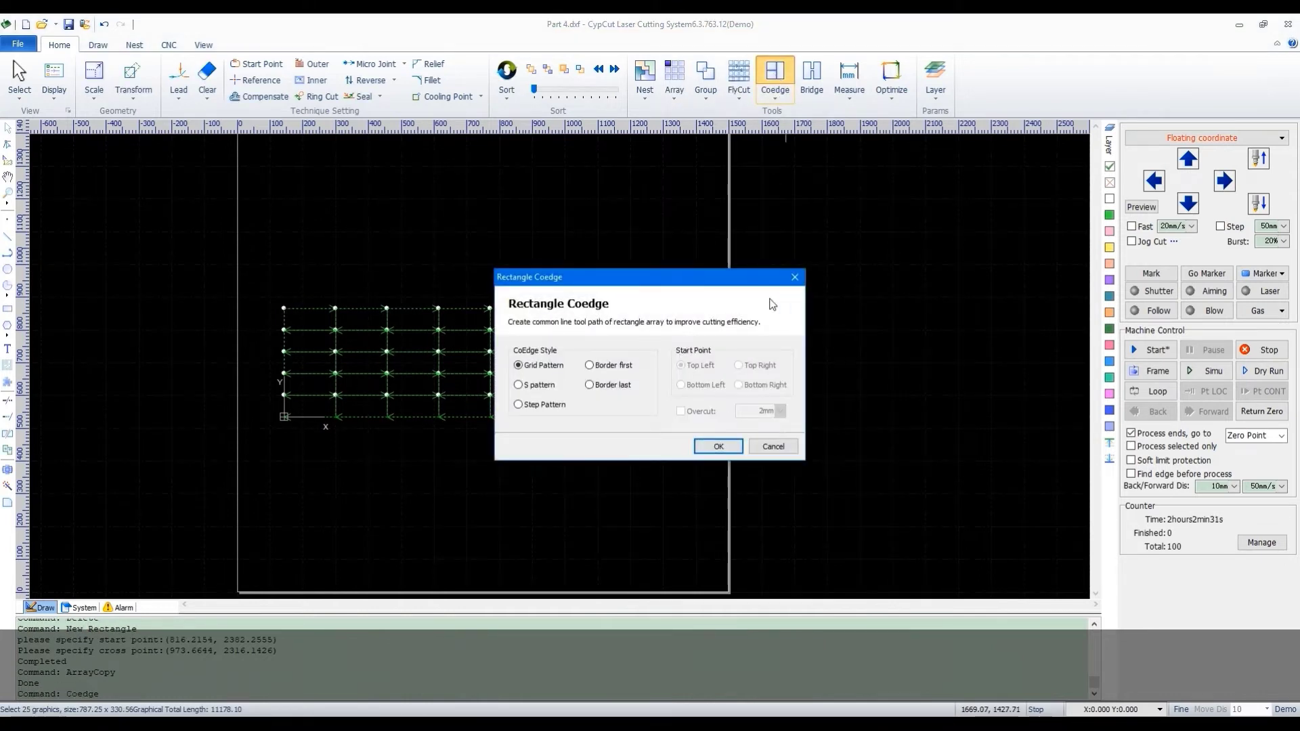
left_click(718, 446)
scroll(481, 364, "up", 2)
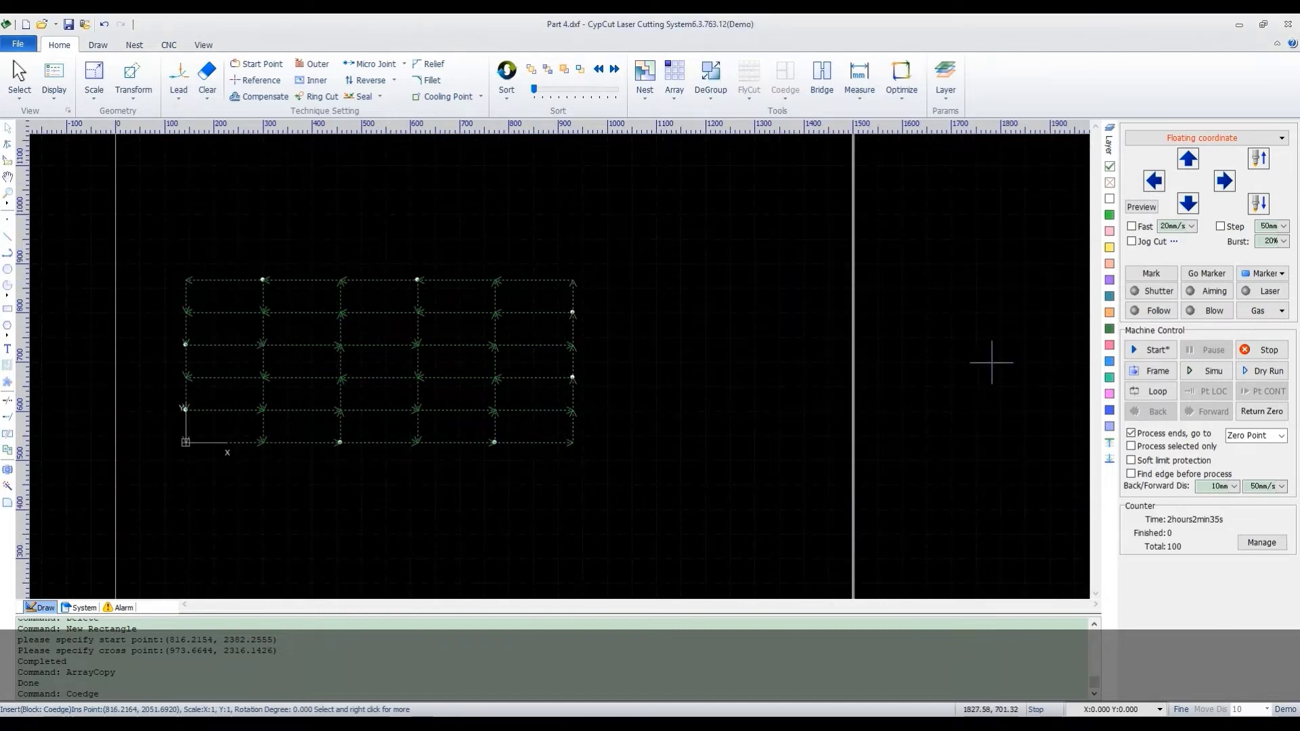
Step: Simulate the common-edge grid cut, then group the rectangle and circle into one part
left_click(1189, 368)
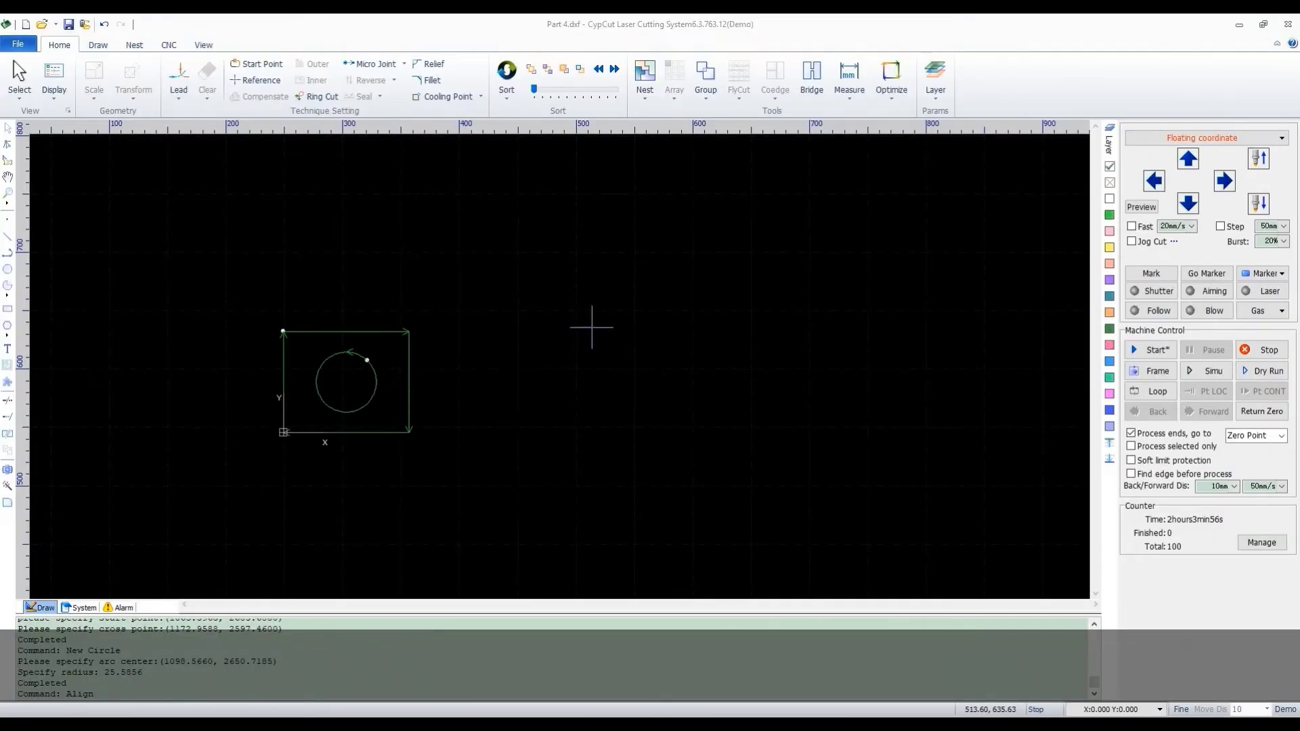
left_click(411, 373)
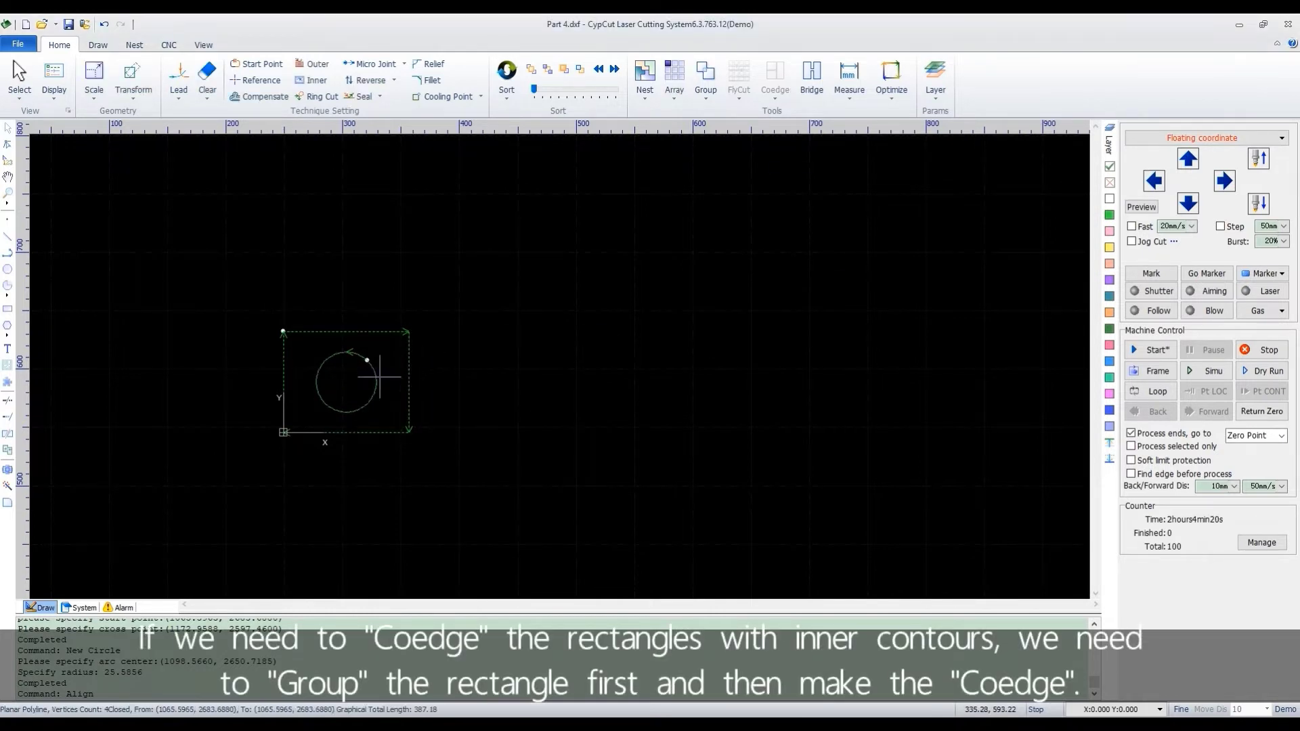
left_click(332, 395, "shift")
left_click(705, 76)
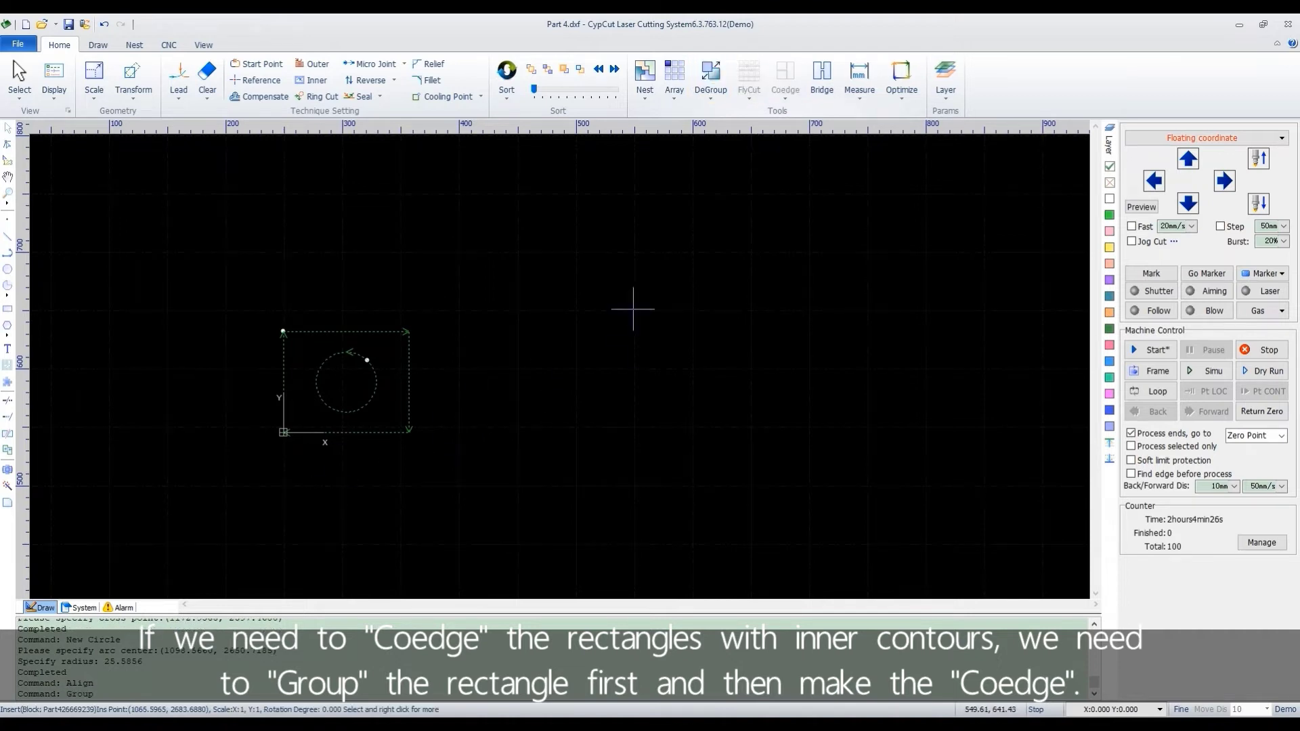
Step: Array the grouped part 5×5, apply Grid Pattern coedge and simulate the cut
left_click(674, 78)
left_click(685, 462)
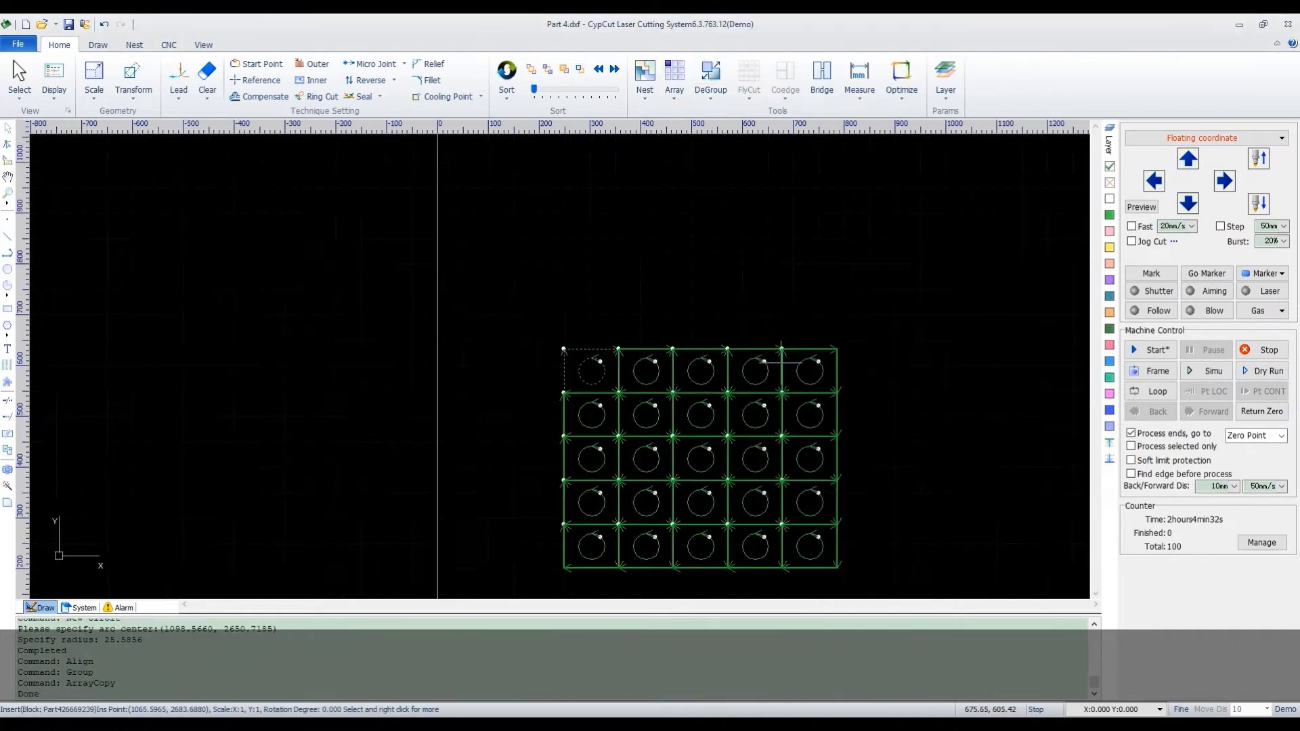
left_click(775, 76)
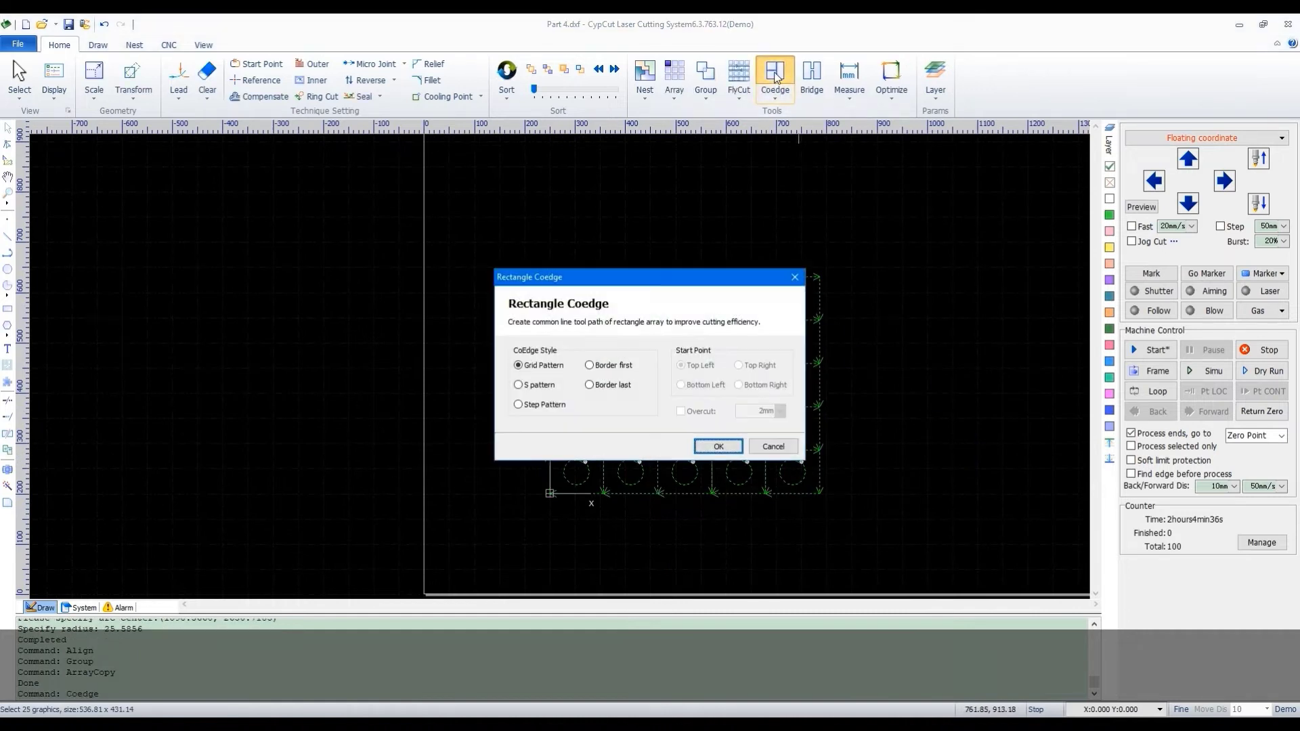
left_click(718, 446)
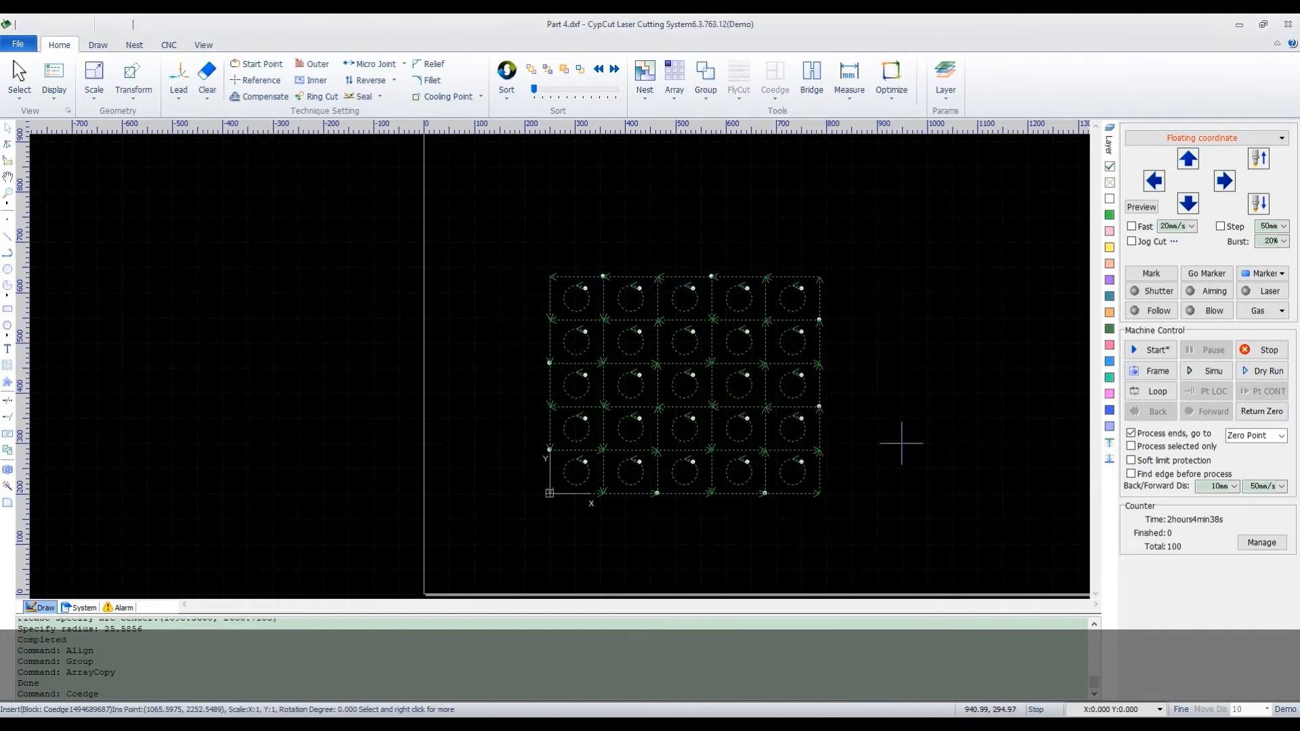
left_click(1207, 372)
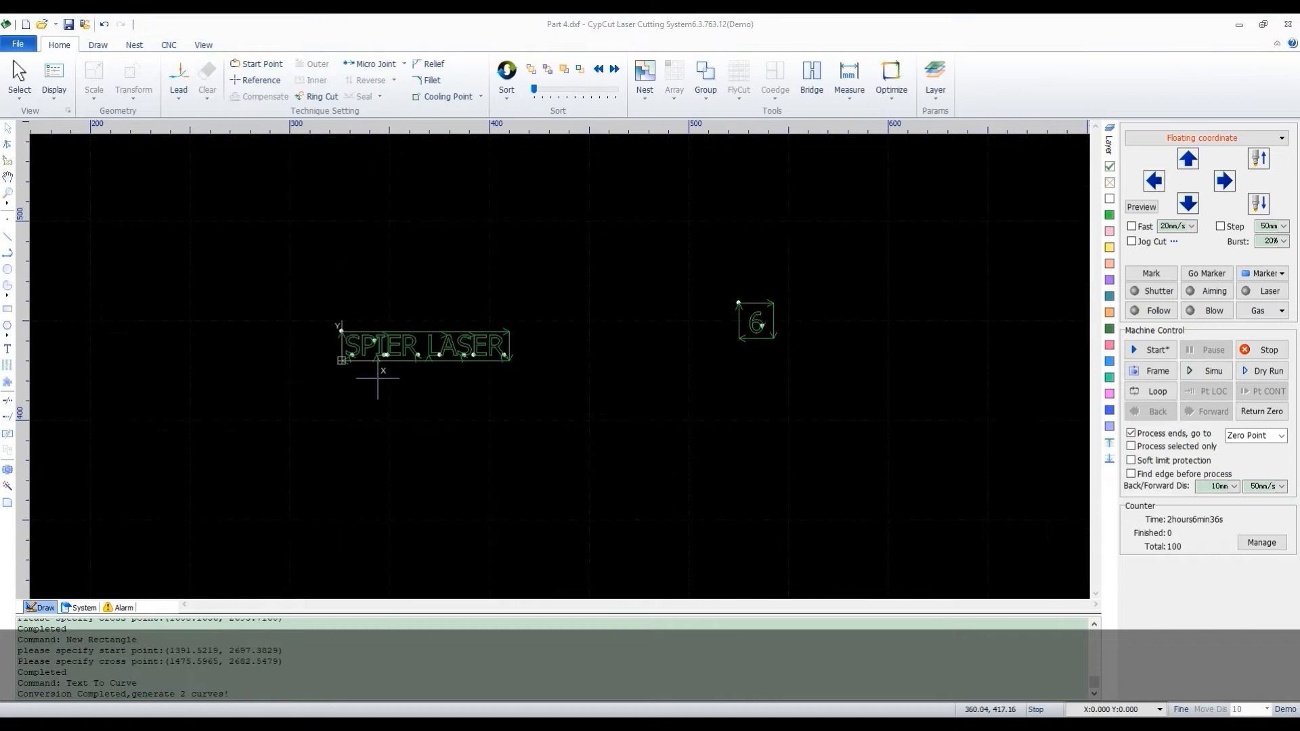
Step: Select the contours of the 6, delete its inner loop, then undo the deletion
scroll(463, 340, "up", 3)
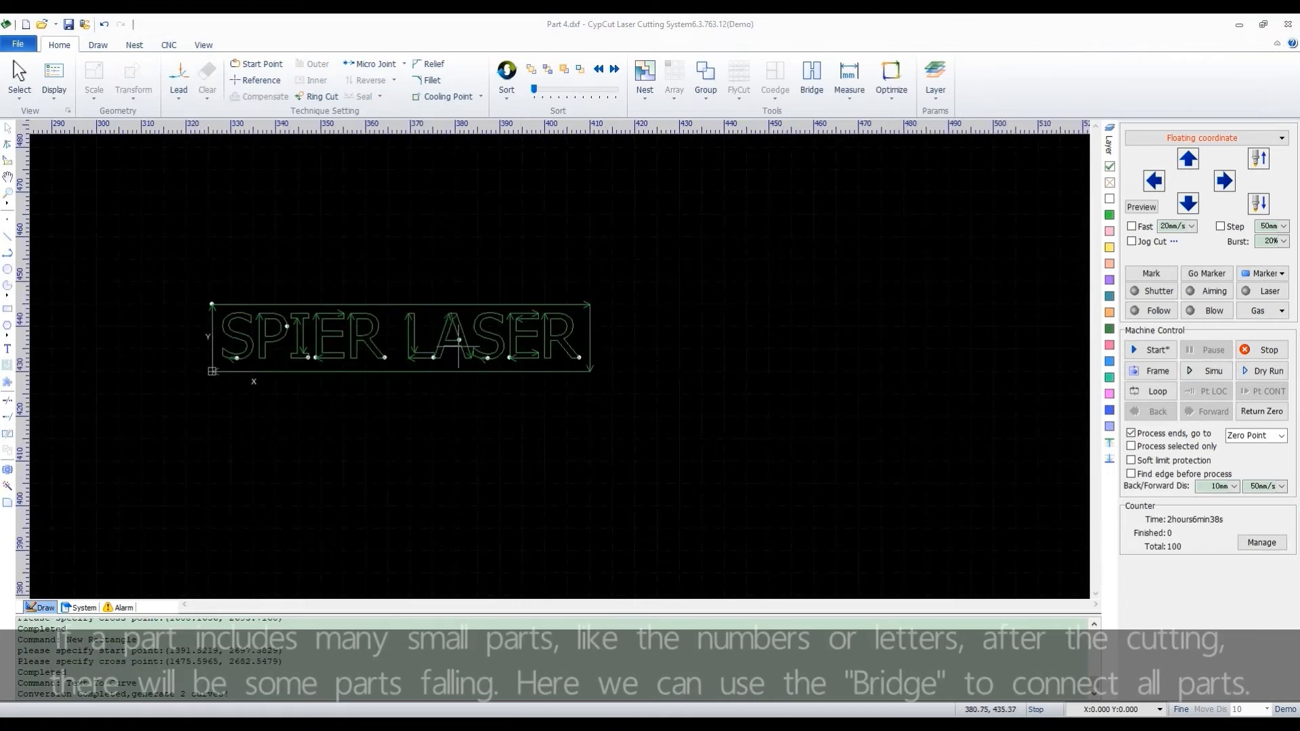
left_click(458, 340)
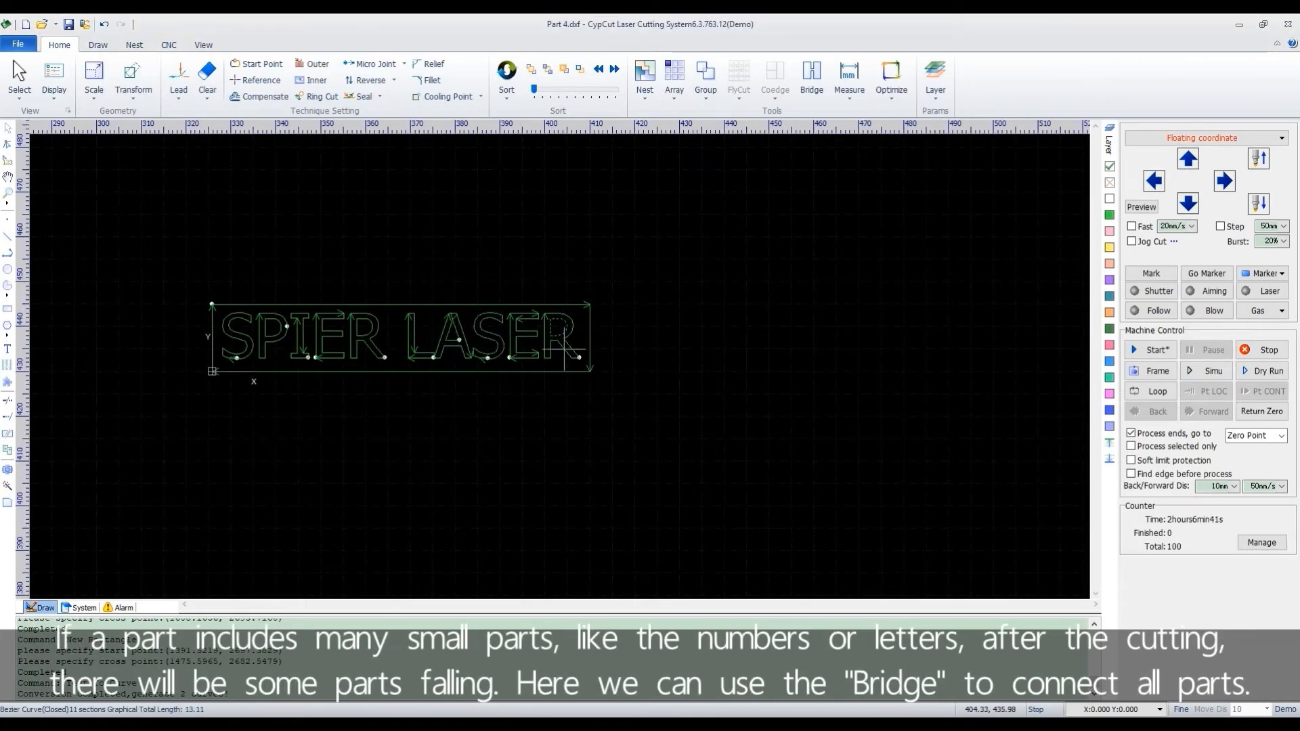
scroll(812, 391, "down", 2)
scroll(1001, 348, "up", 4)
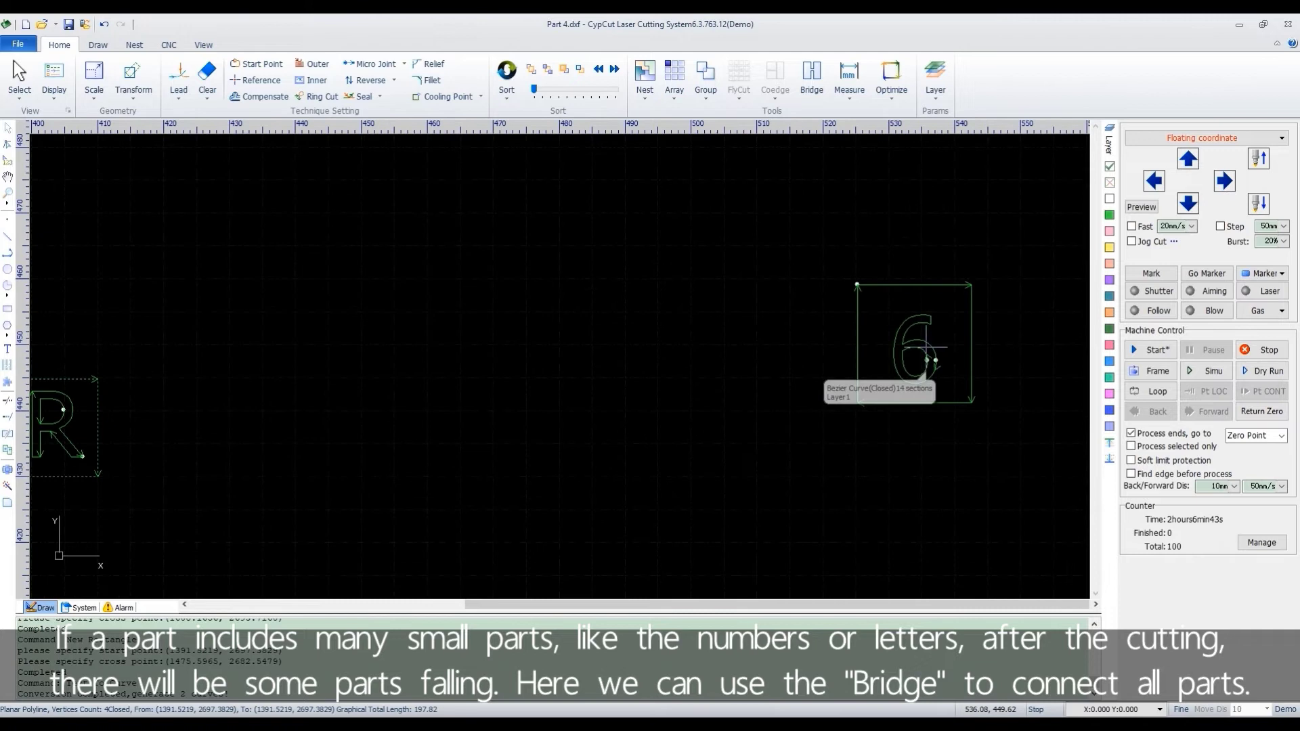
scroll(967, 342, "up", 4)
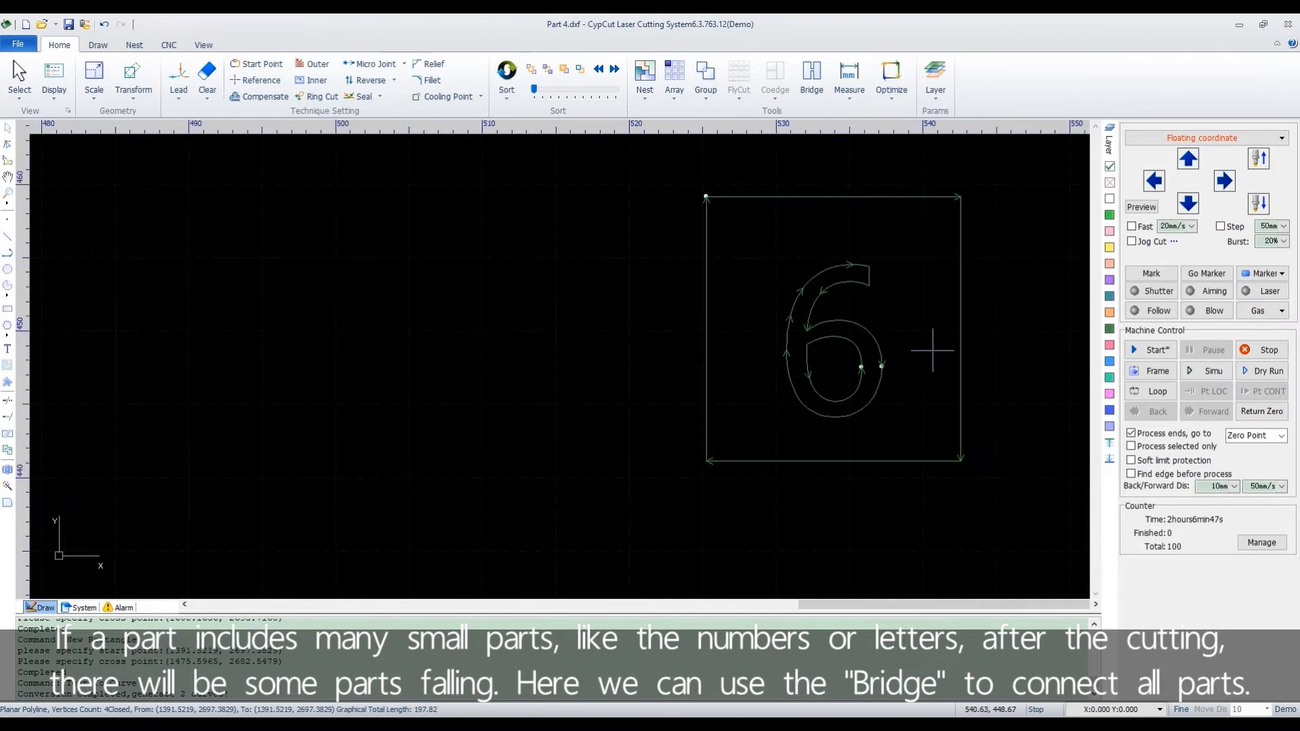
left_click(856, 344)
scroll(952, 312, "down", 2)
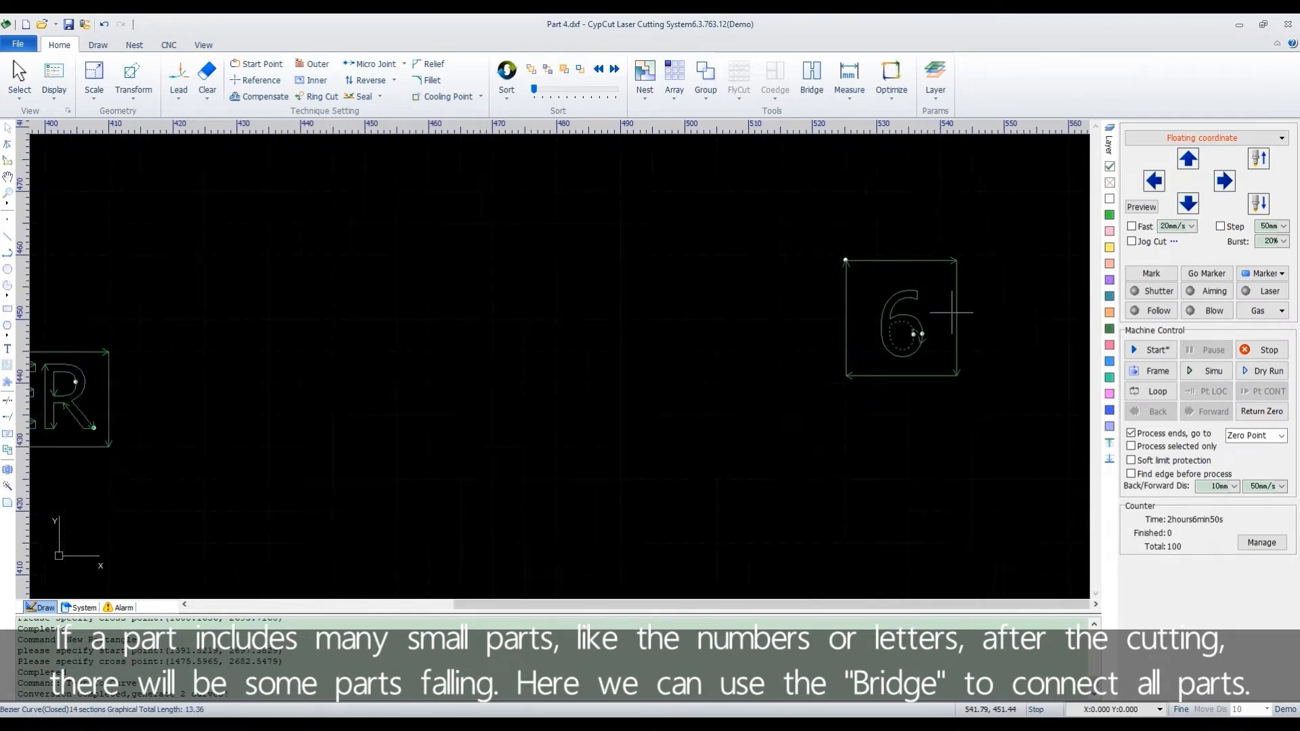
scroll(952, 313, "up", 3)
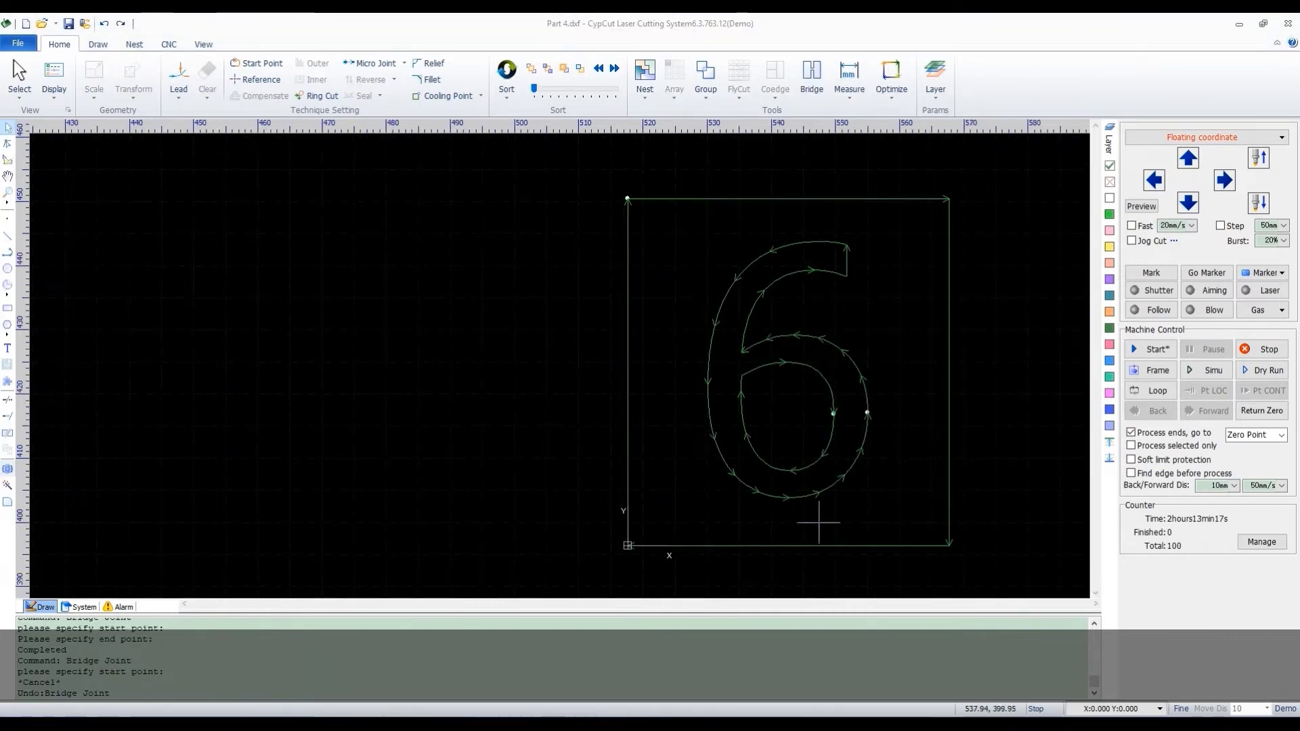
left_click_drag(904, 518, 746, 391)
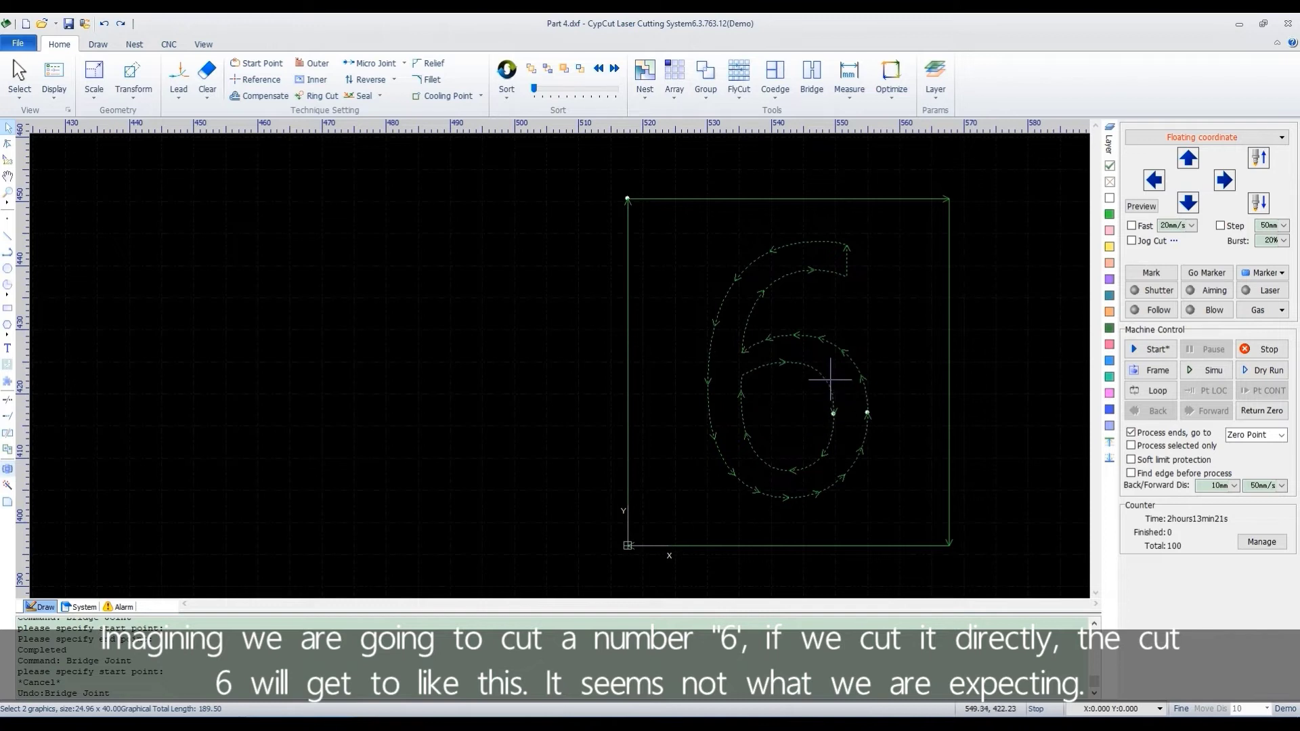
key("Delete")
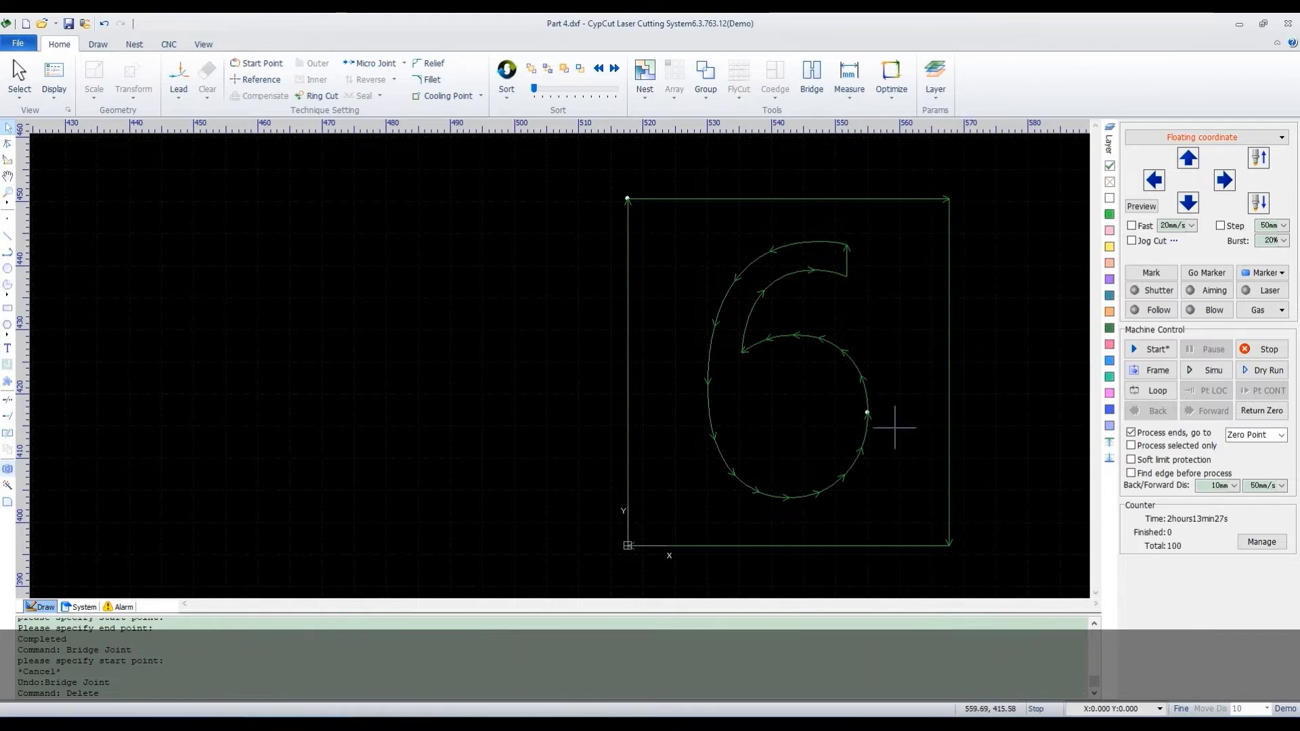
left_click(104, 23)
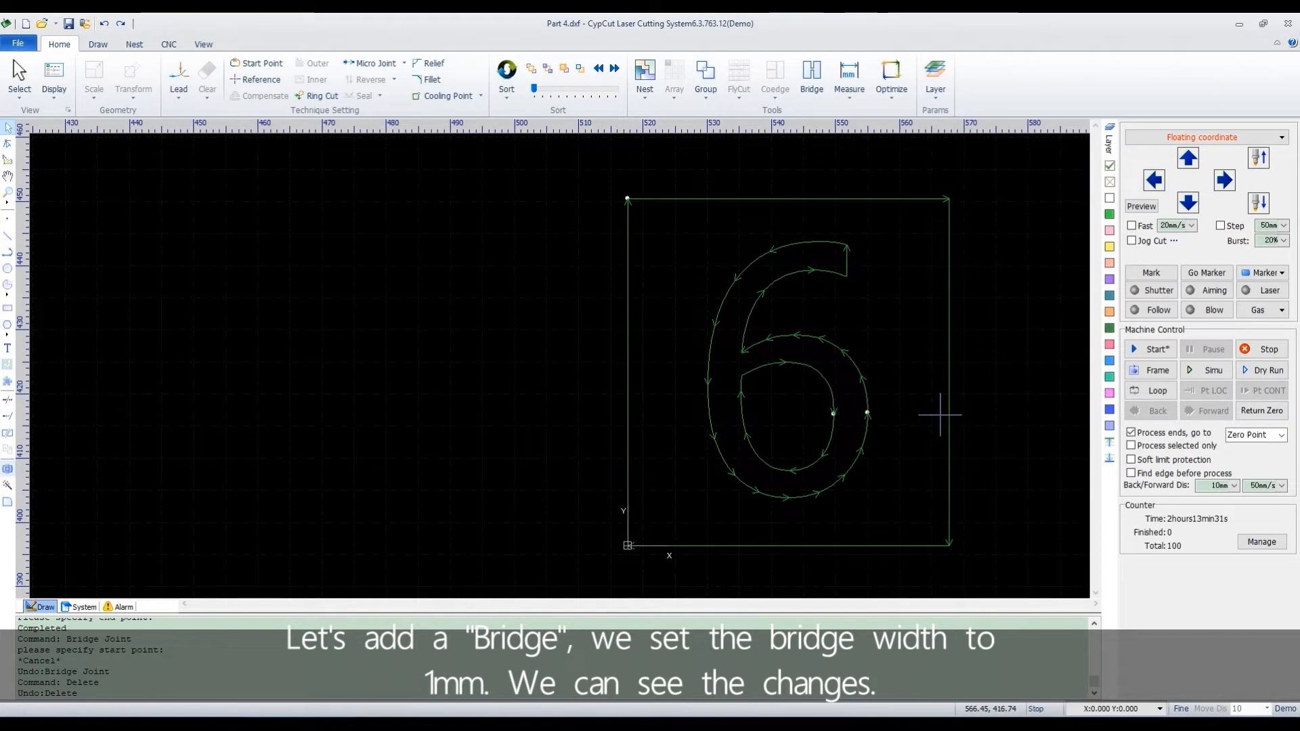
Step: Add a 1mm bridge from the 6's inner contour to its outer contour
left_click(812, 79)
left_click_drag(703, 310, 597, 271)
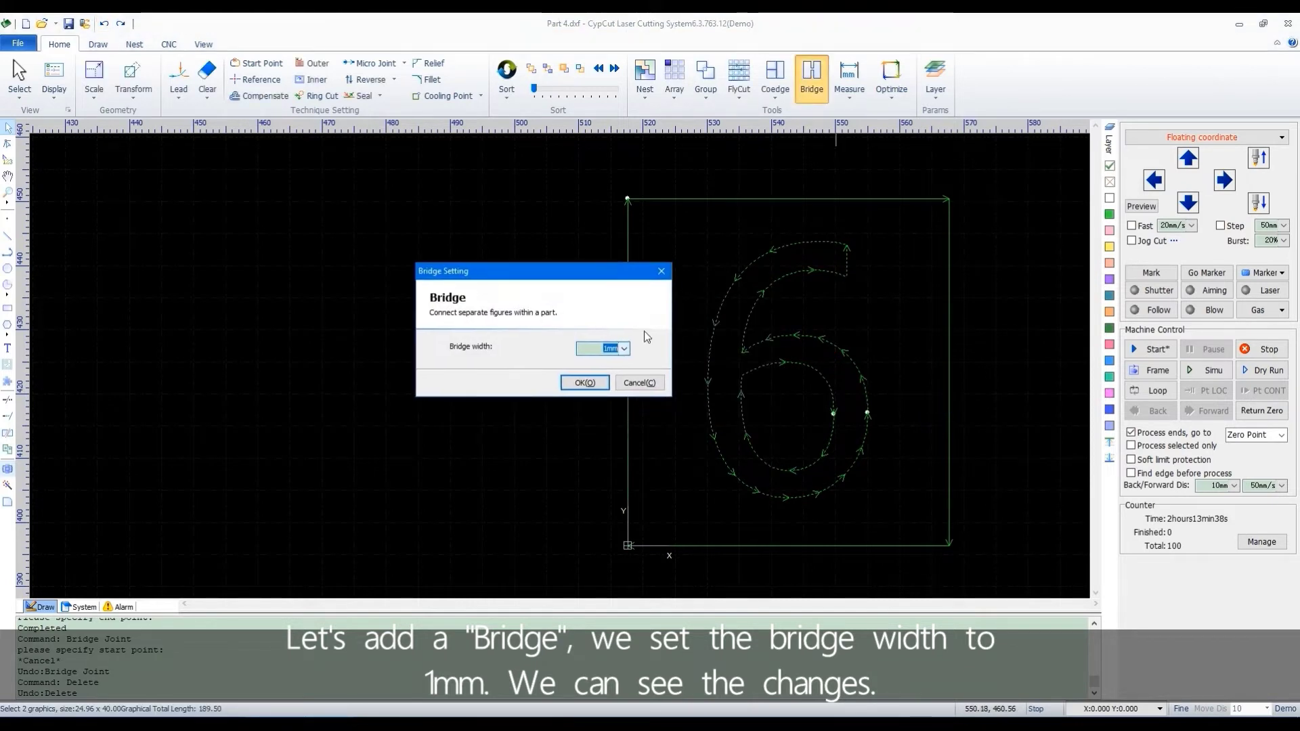
left_click(583, 378)
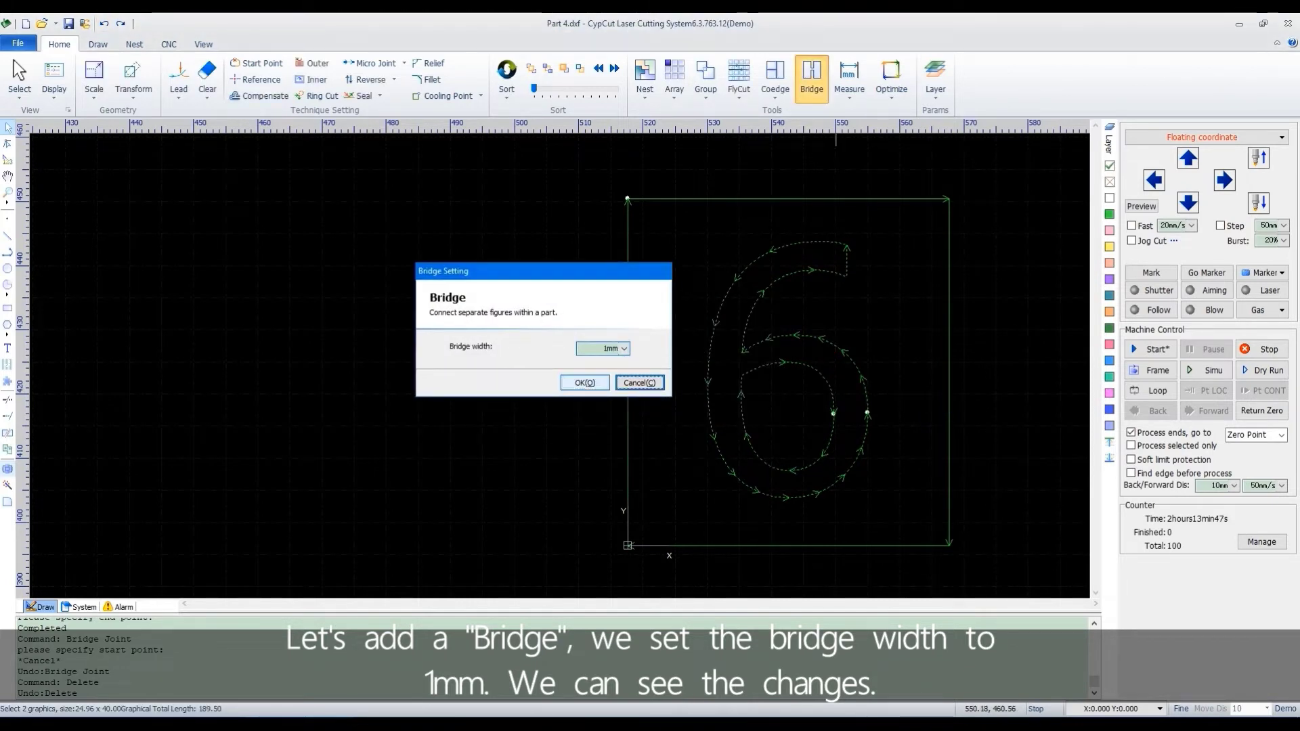
left_click(796, 325)
left_click(793, 376)
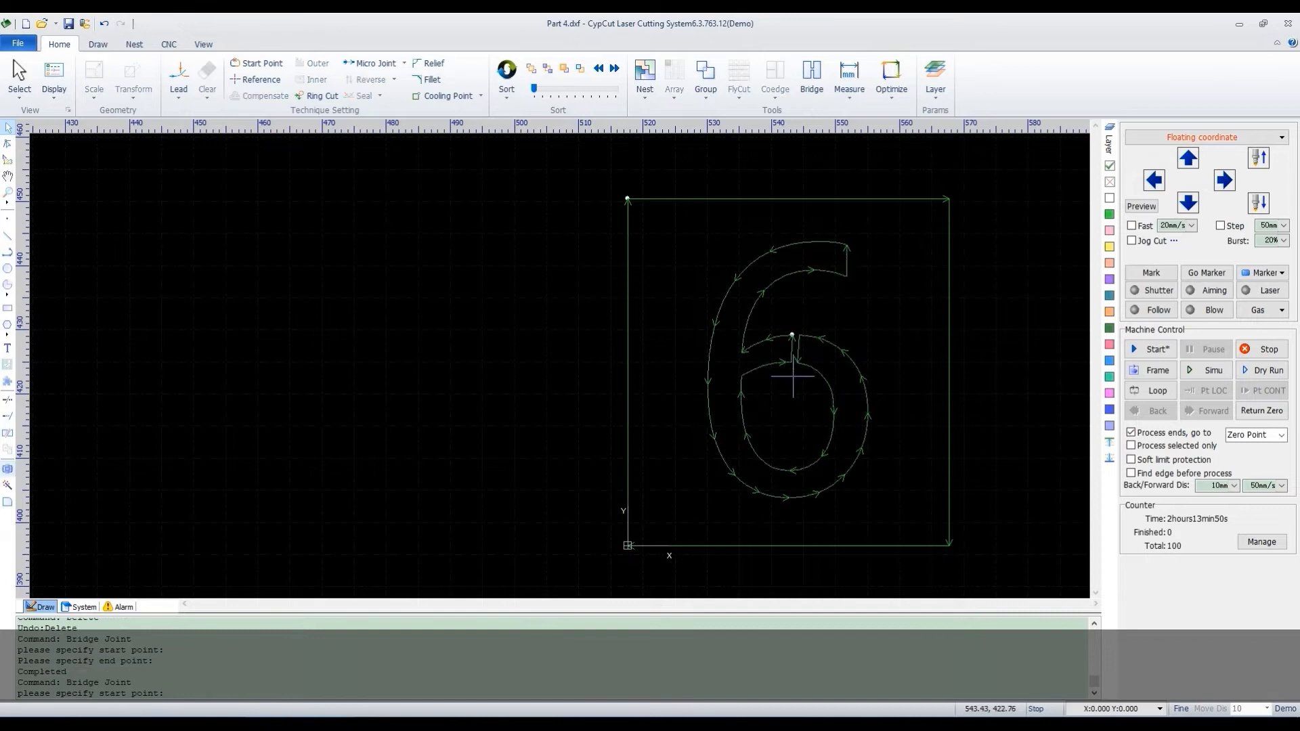
scroll(784, 349, "up", 3)
Step: Measure the frame's right edge between its right corners, logging 54.0541
scroll(763, 337, "down", 3)
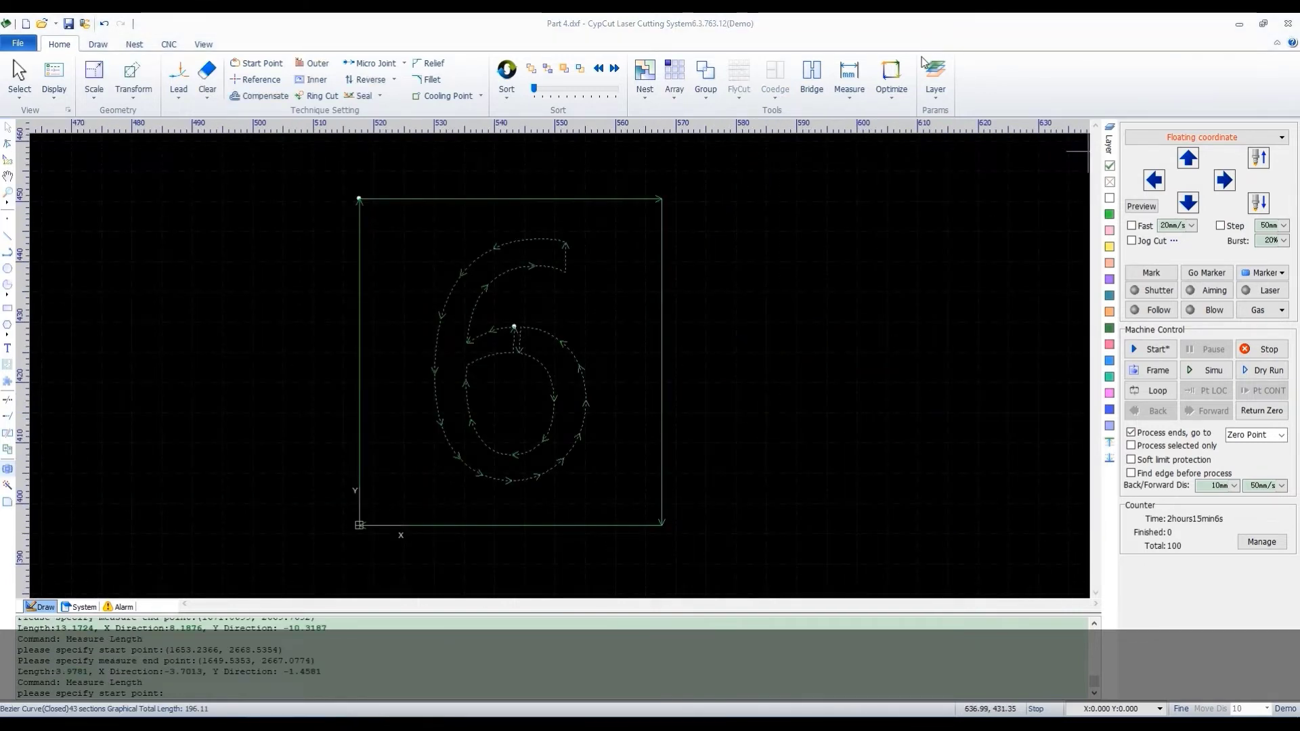
left_click(848, 75)
left_click(848, 76)
left_click(847, 80)
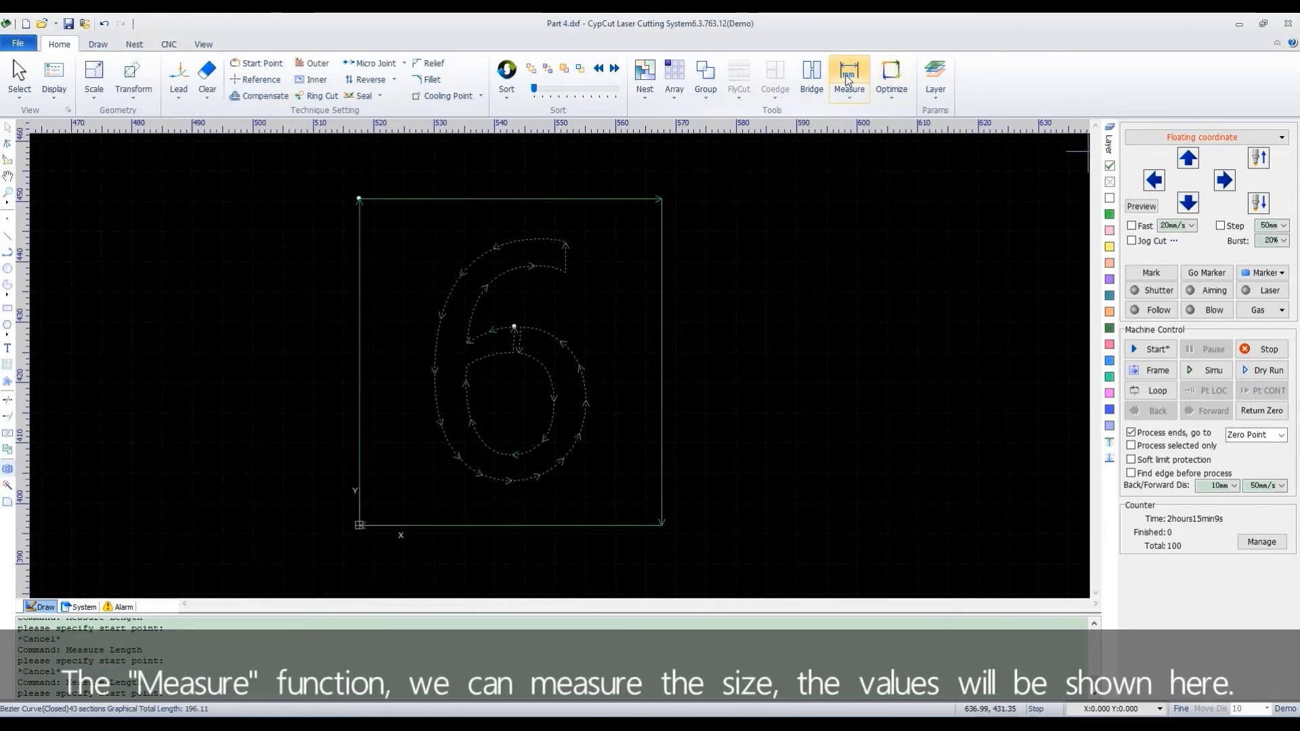
left_click(661, 199)
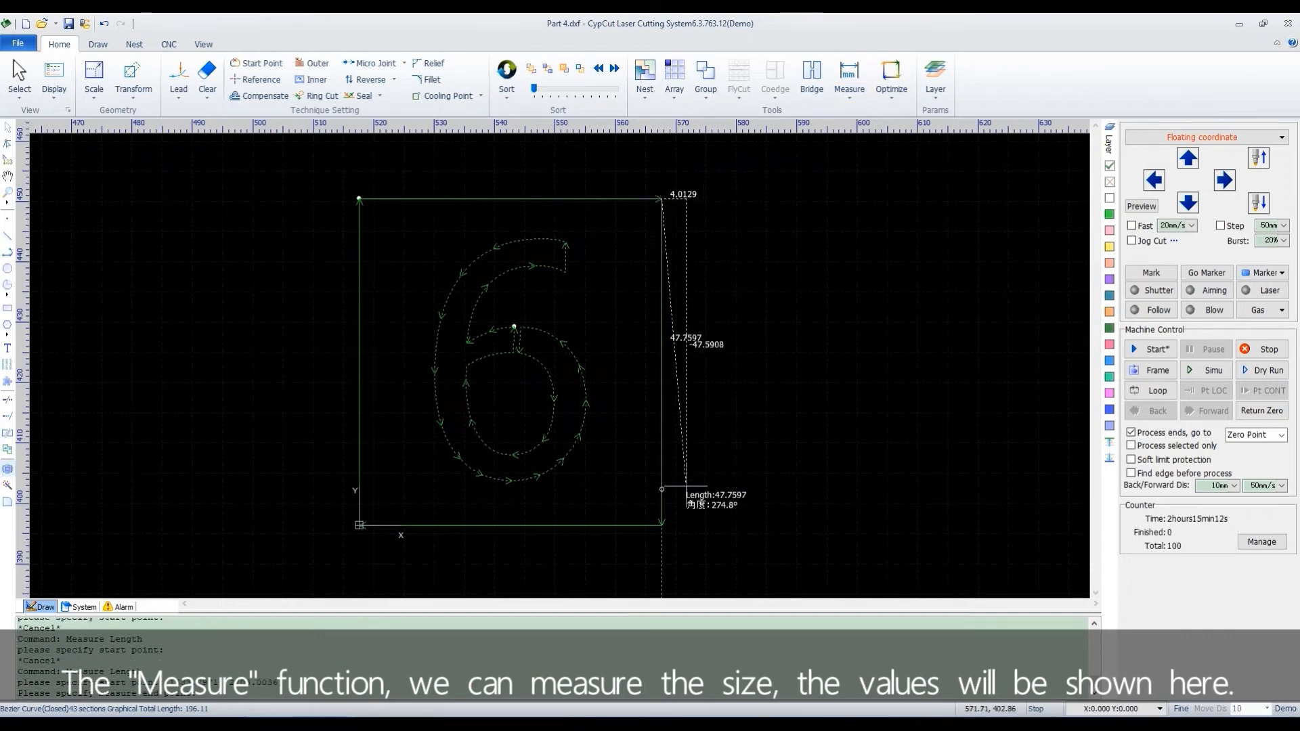
left_click(662, 523)
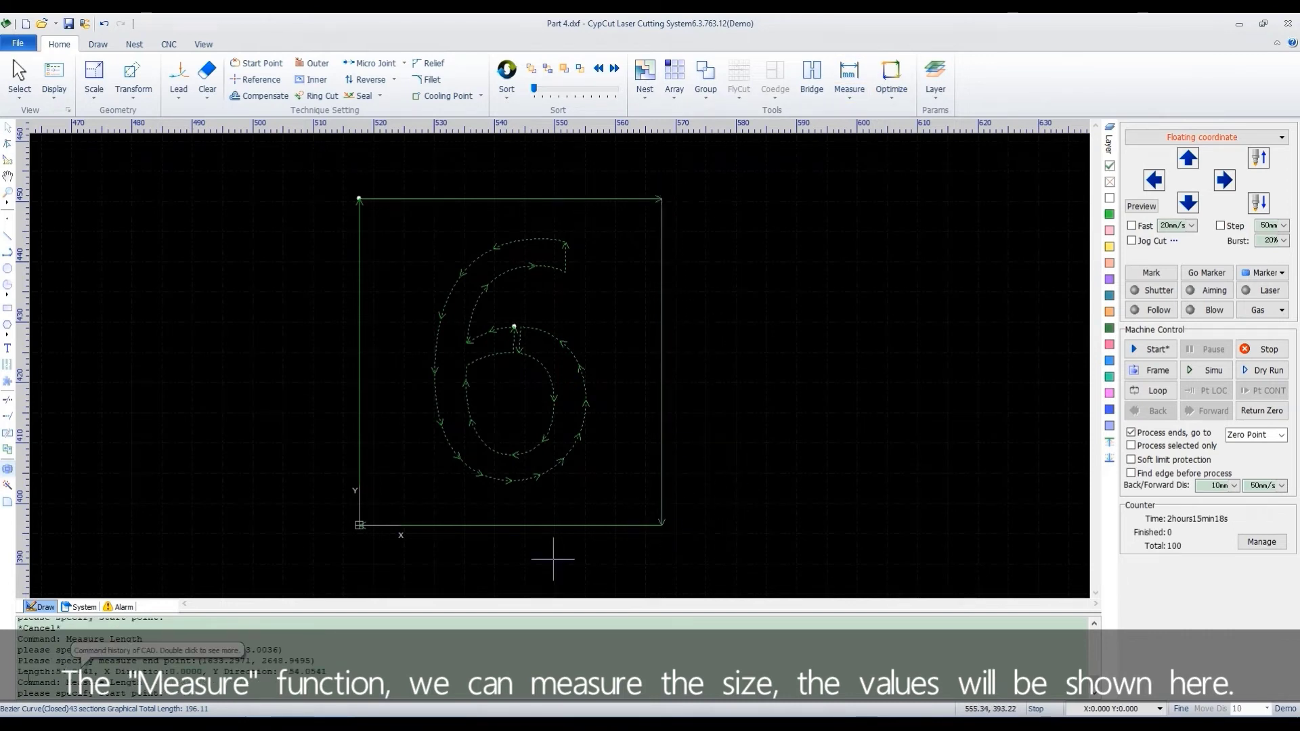
left_click_drag(331, 672, 18, 673)
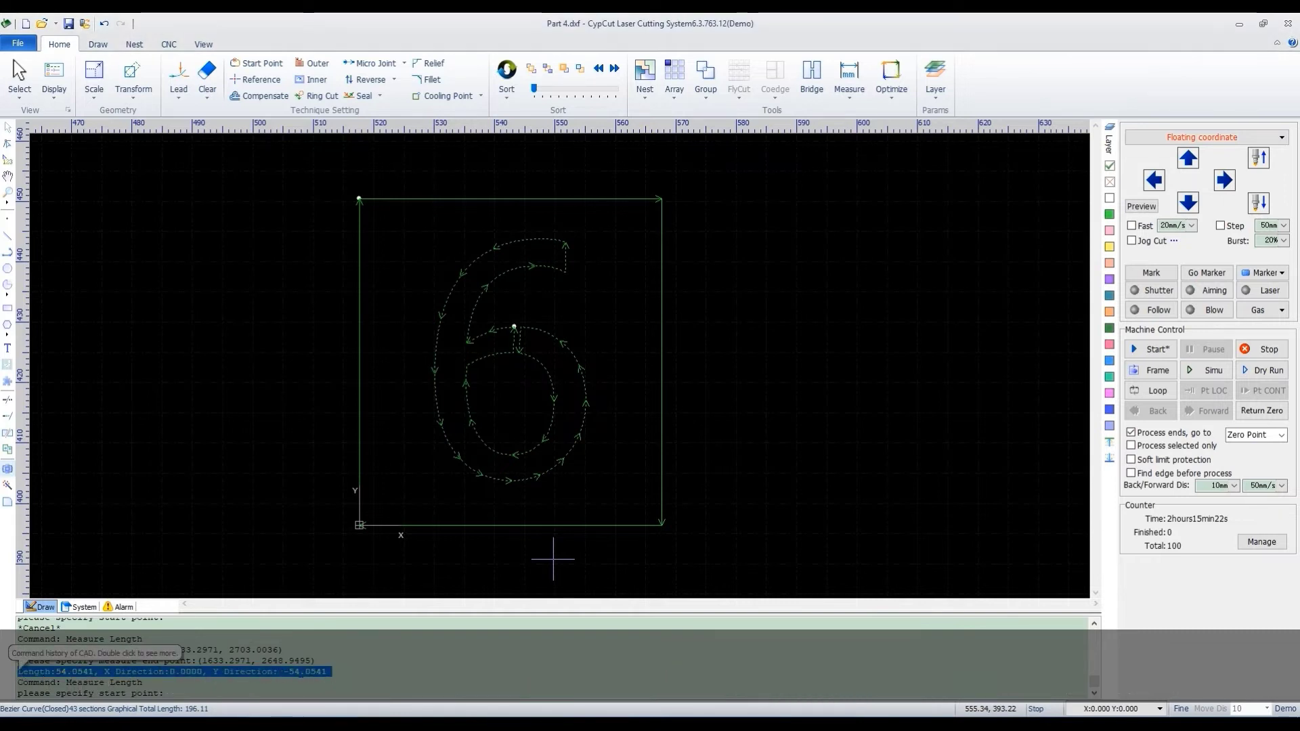
left_click(902, 337)
key("Escape")
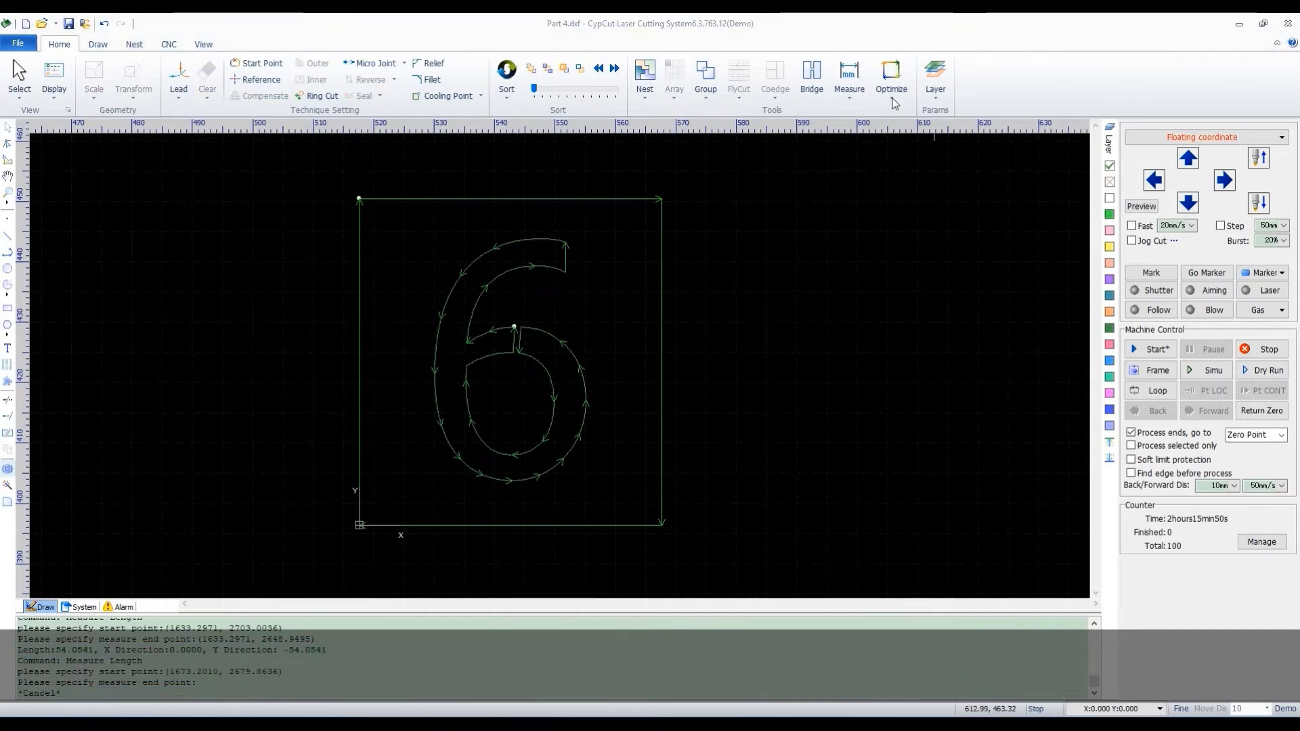
Step: Review the optimise functions list, then open User Configuration from the File menu
left_click(893, 99)
left_click(895, 80)
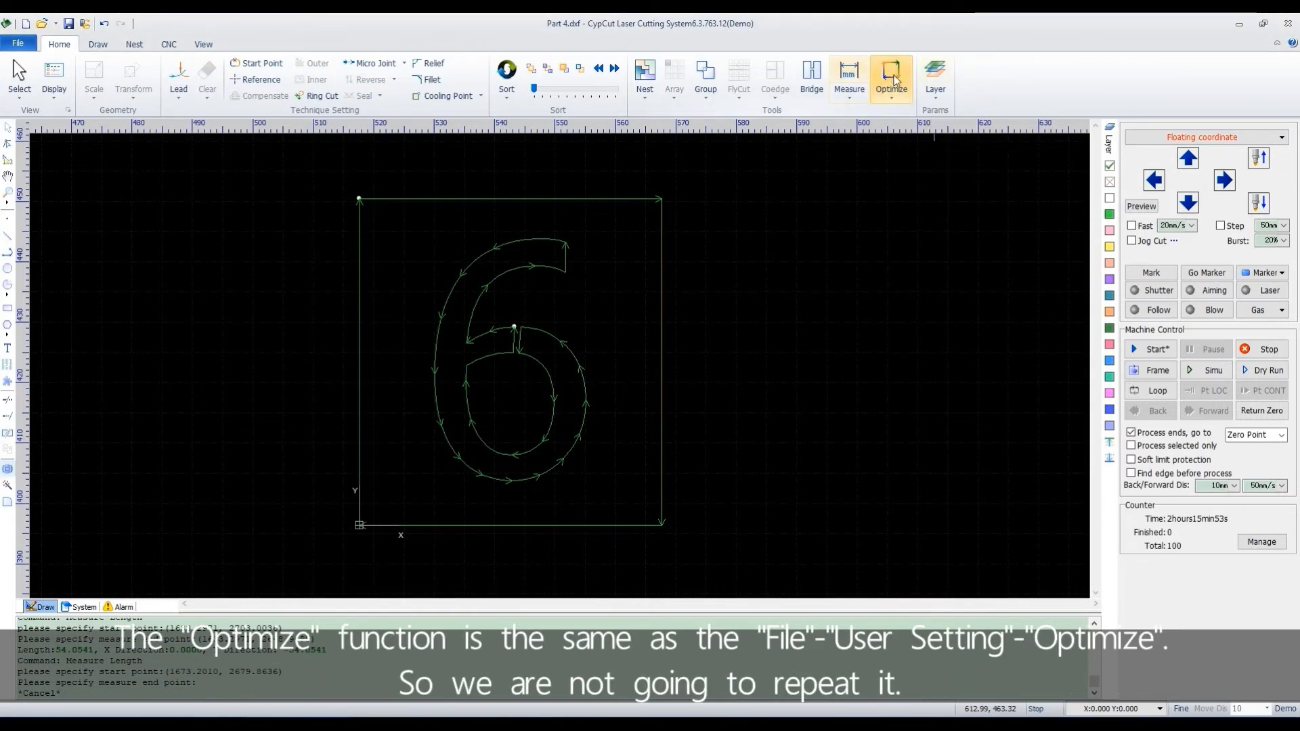
left_click(17, 43)
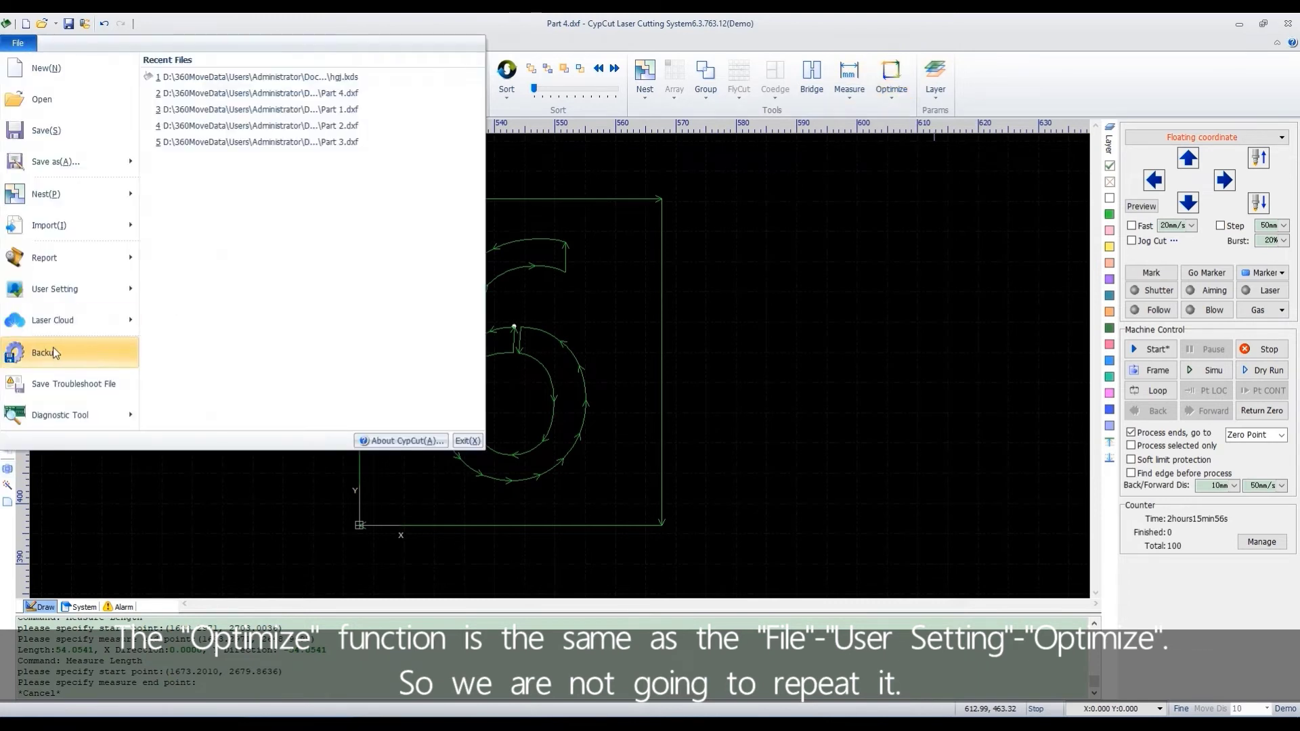
mouse_move(96, 293)
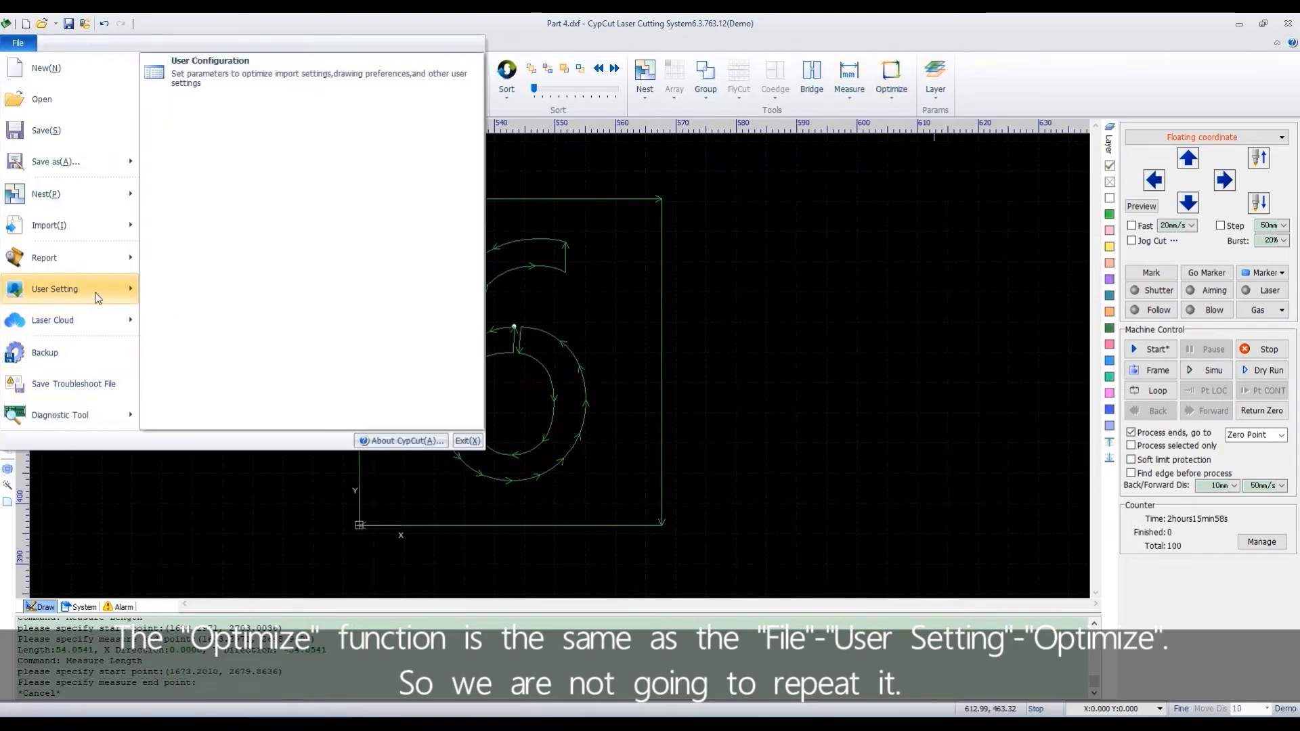
left_click(235, 67)
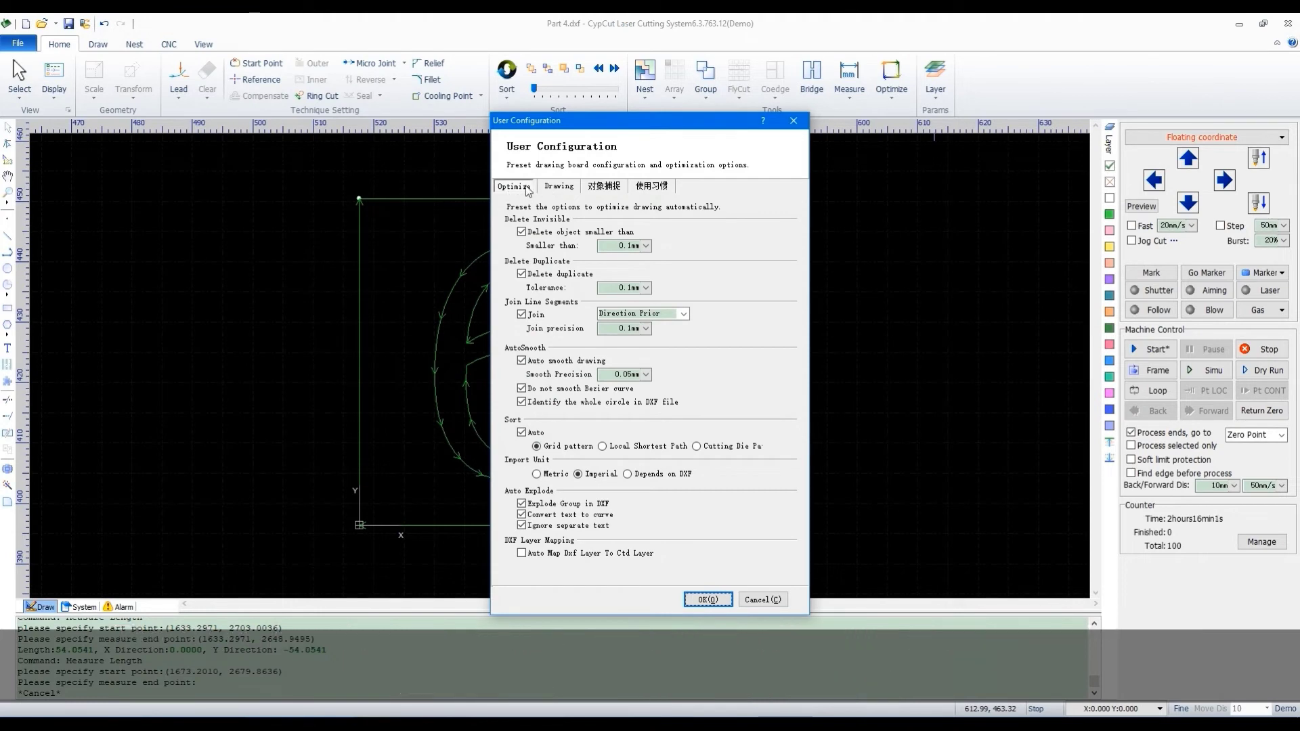
Step: Close the user configuration settings and dismiss the Optimize list unused
left_click(706, 600)
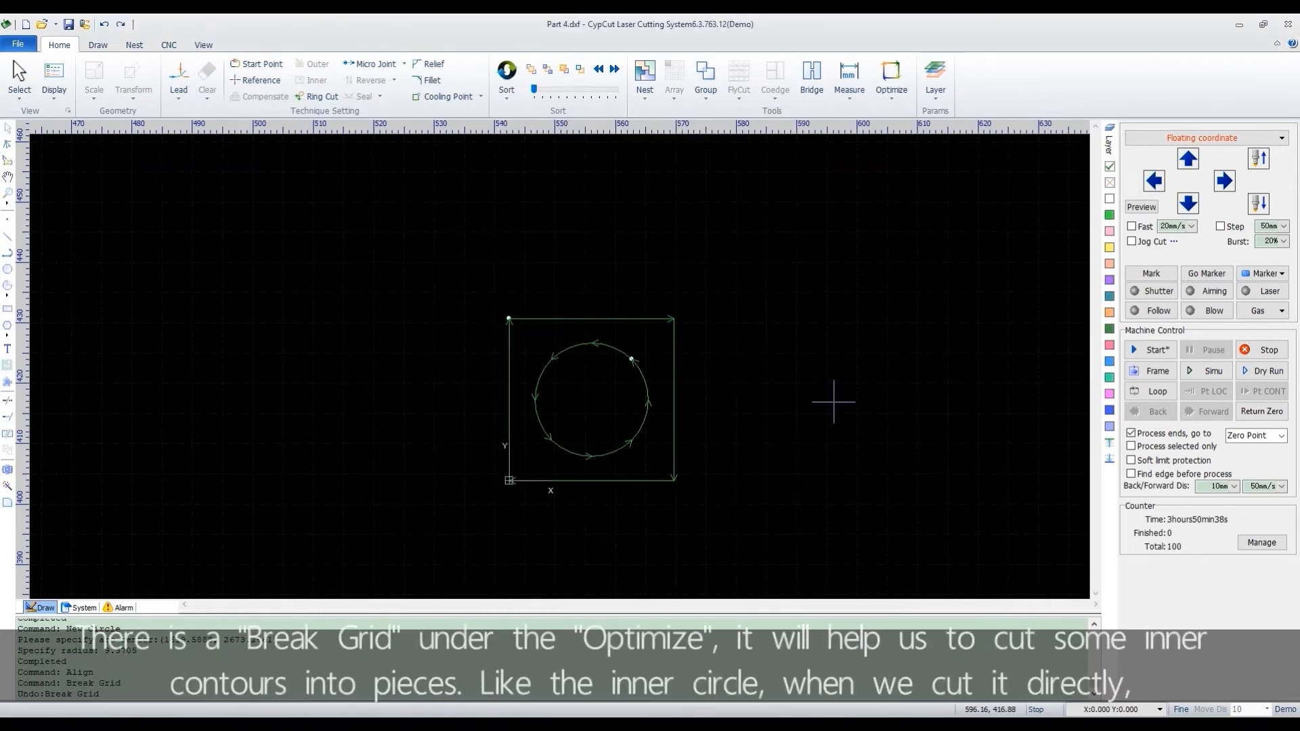
left_click(895, 101)
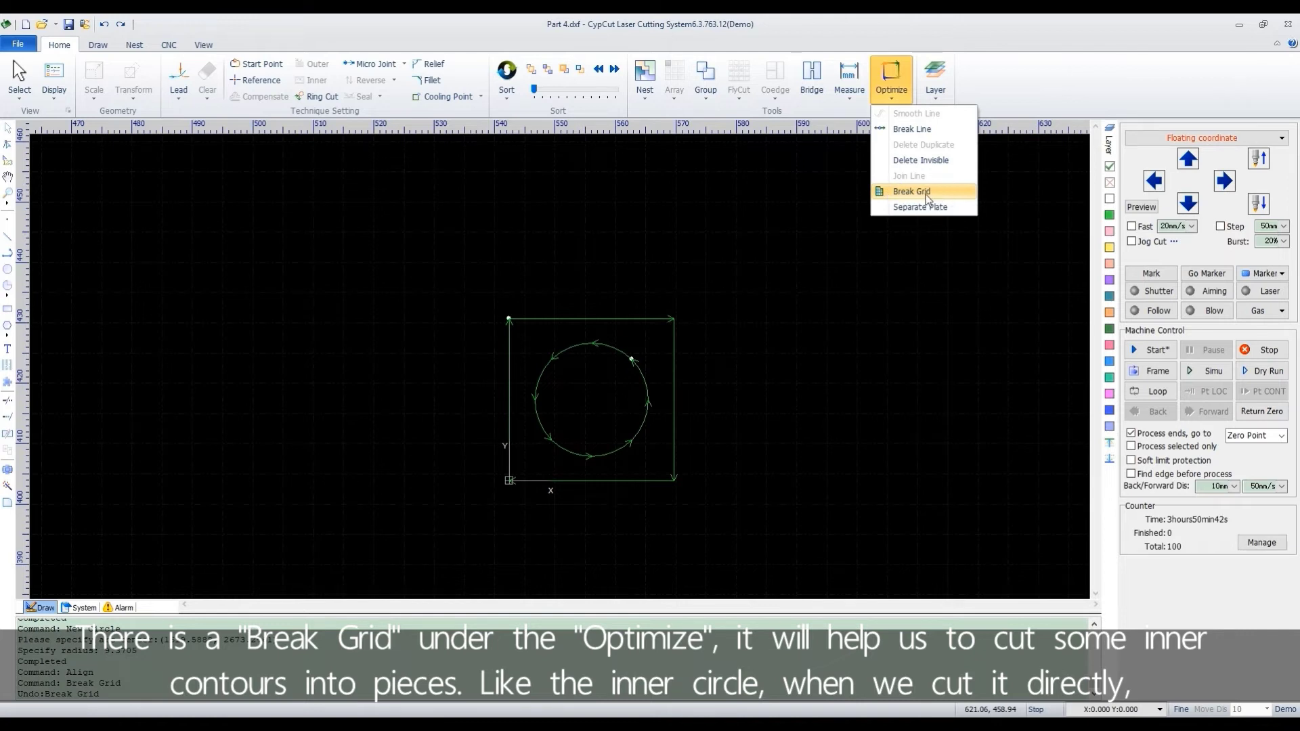
left_click(879, 346)
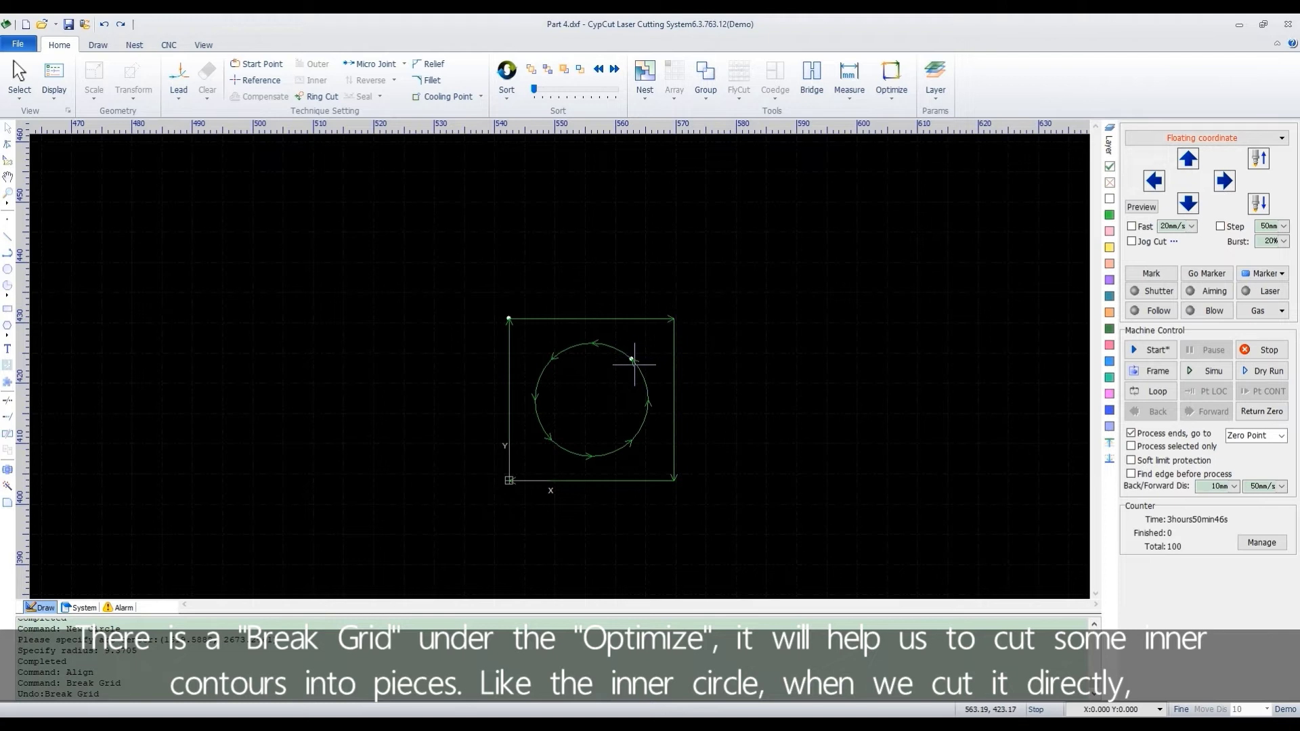
Step: Apply a 1×1 Break Grid to the inner circle and simulate its cutting path
left_click(610, 345)
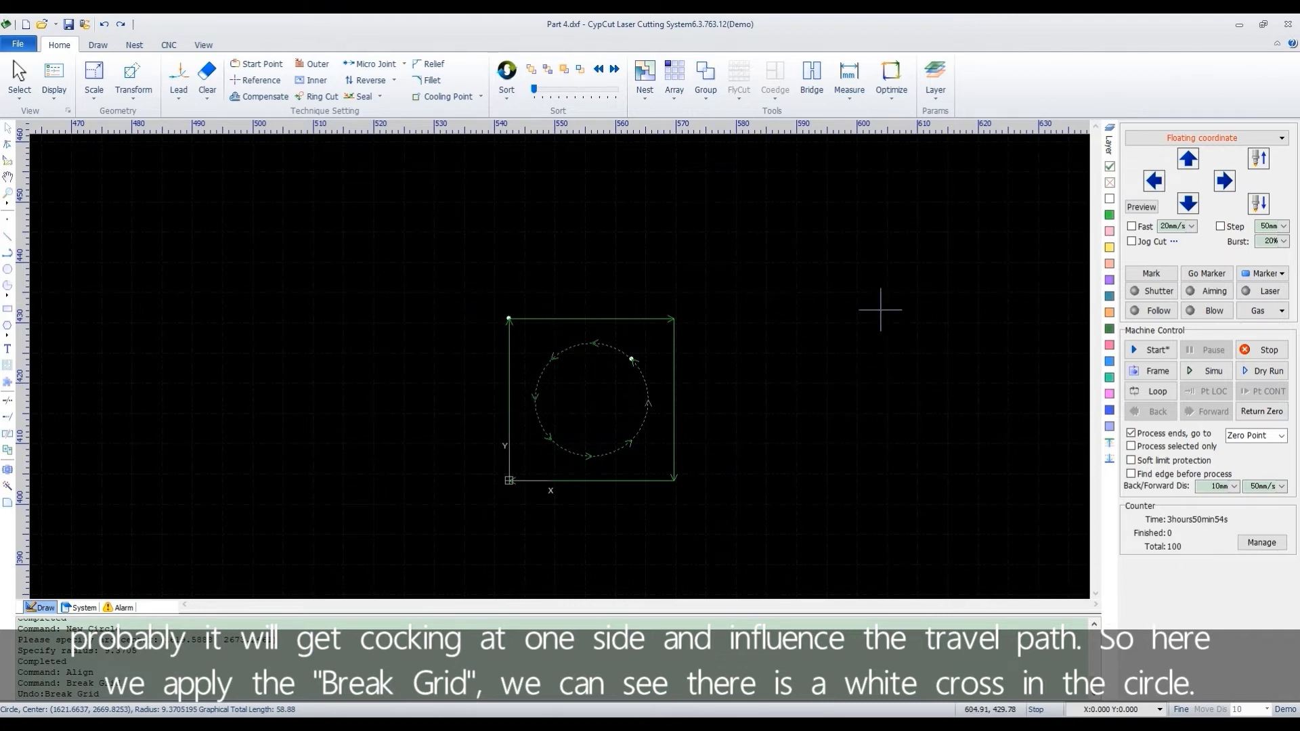
left_click(905, 98)
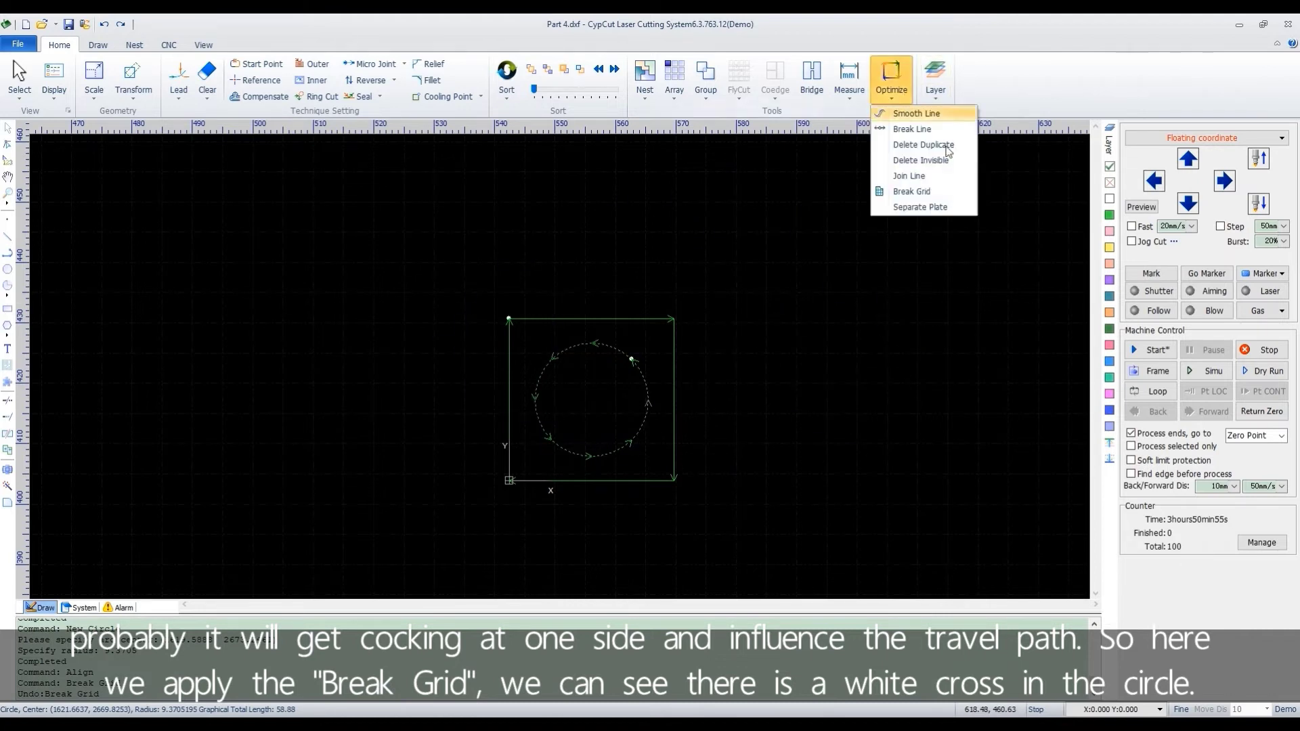
left_click(905, 193)
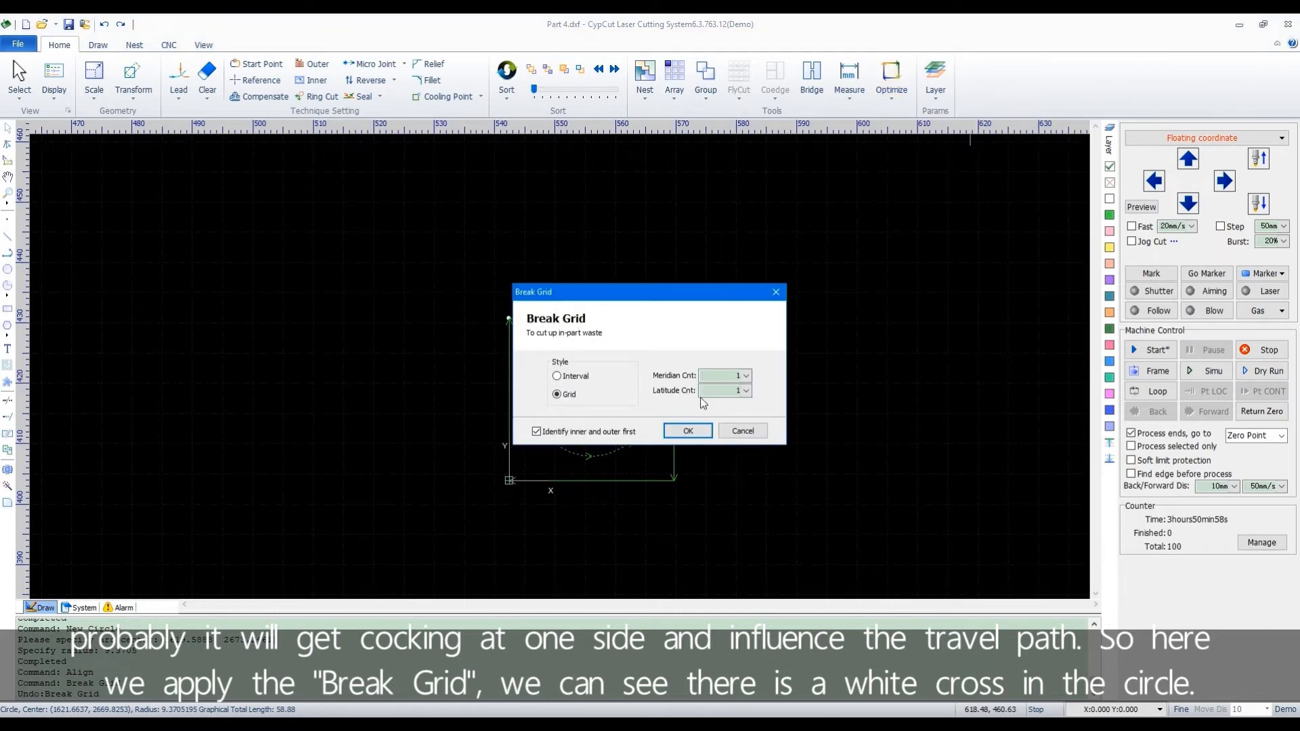
left_click(688, 432)
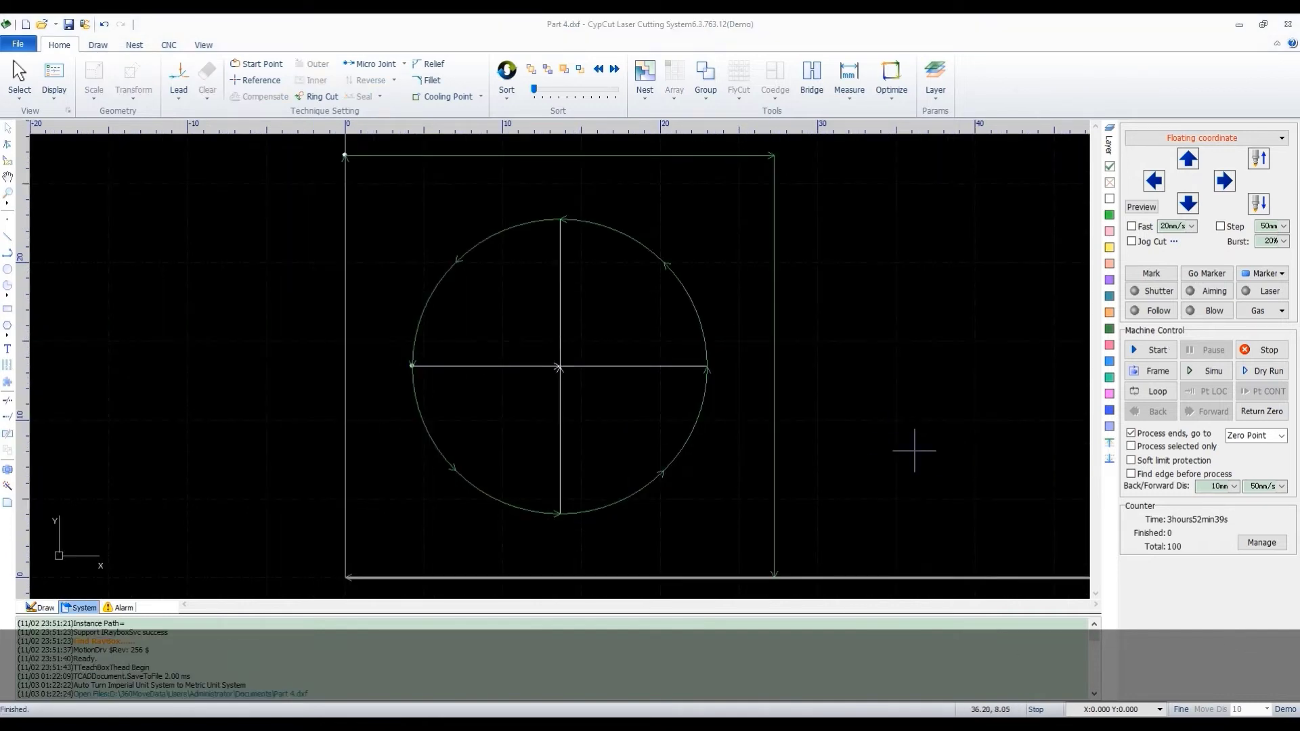
left_click(1215, 371)
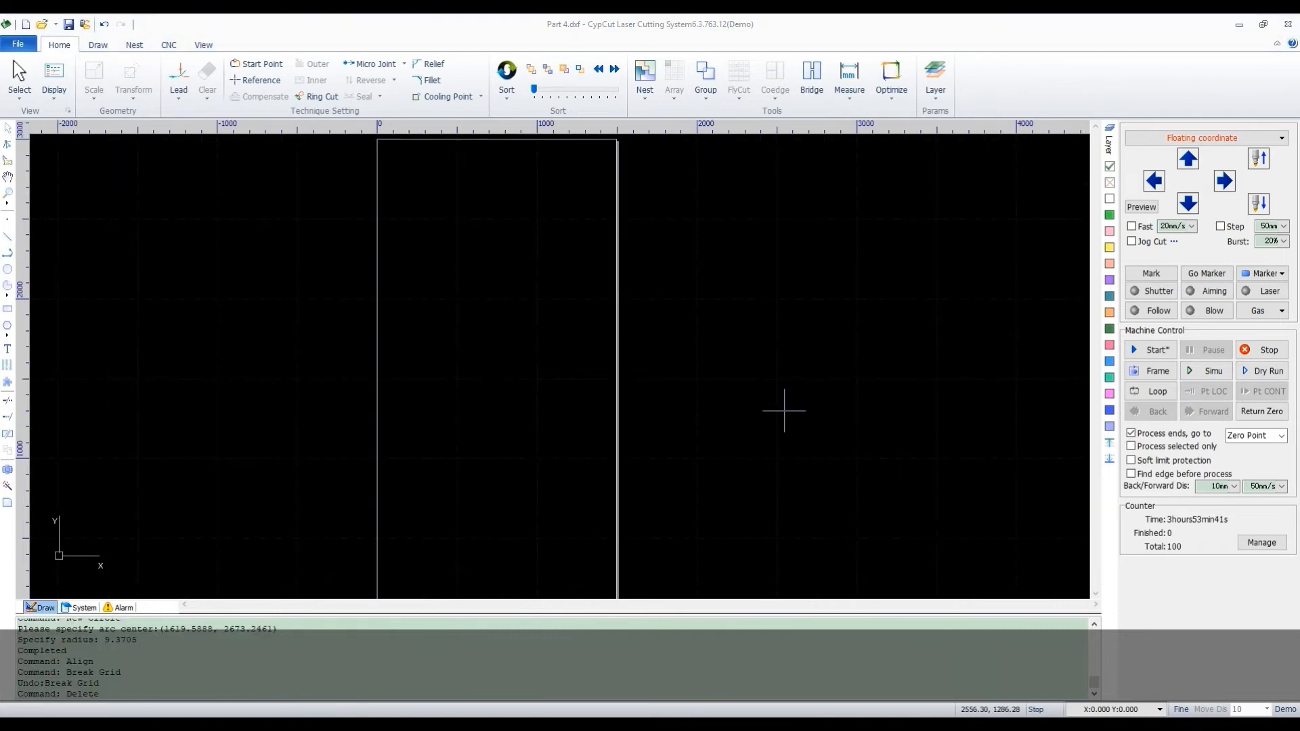
Step: Import the Part 4 drawing with its star, circle, slot, rectangle and hexagon
left_click(19, 45)
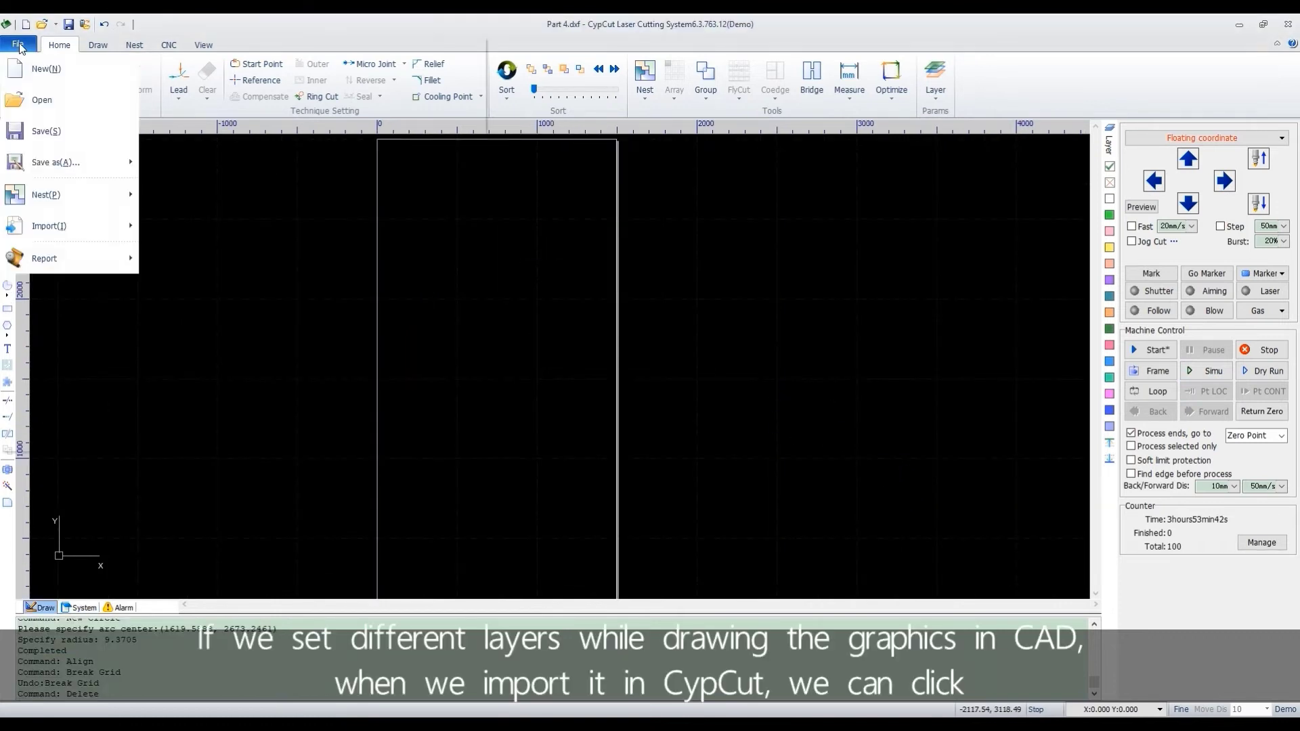
mouse_move(46, 222)
left_click(206, 112)
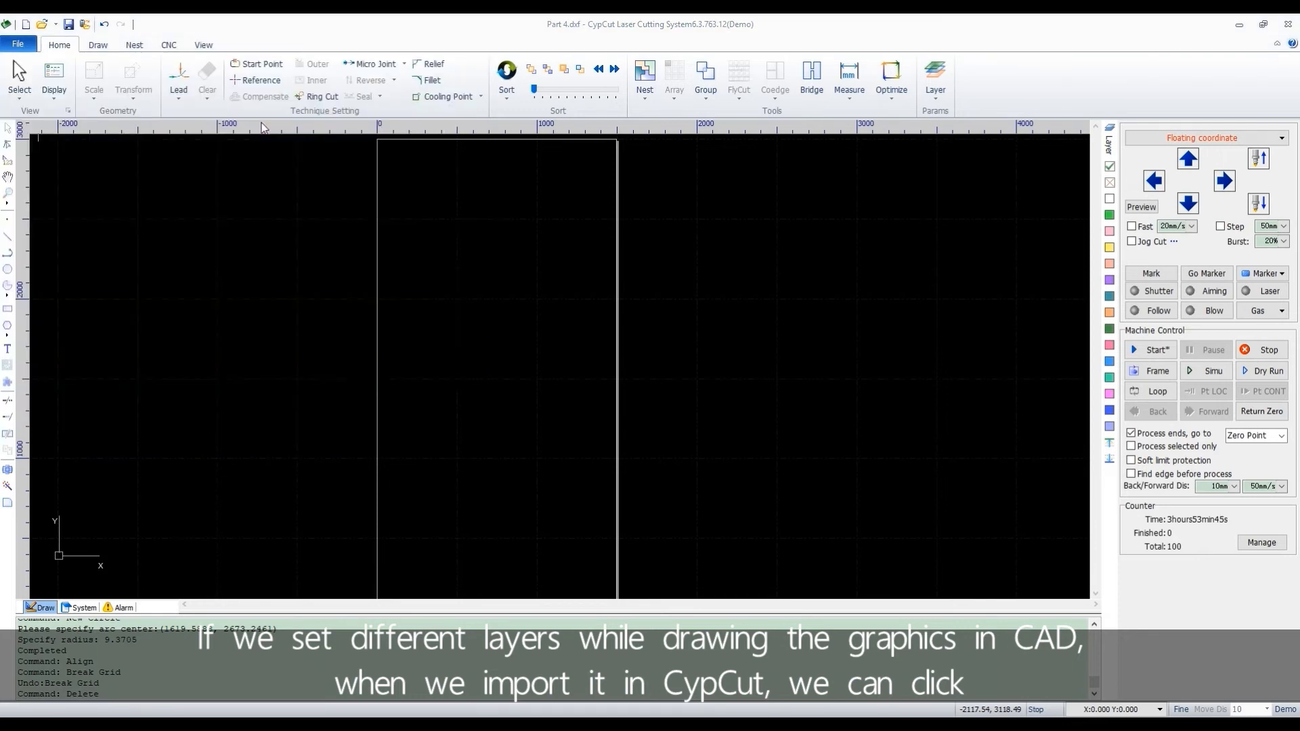
left_click(460, 383)
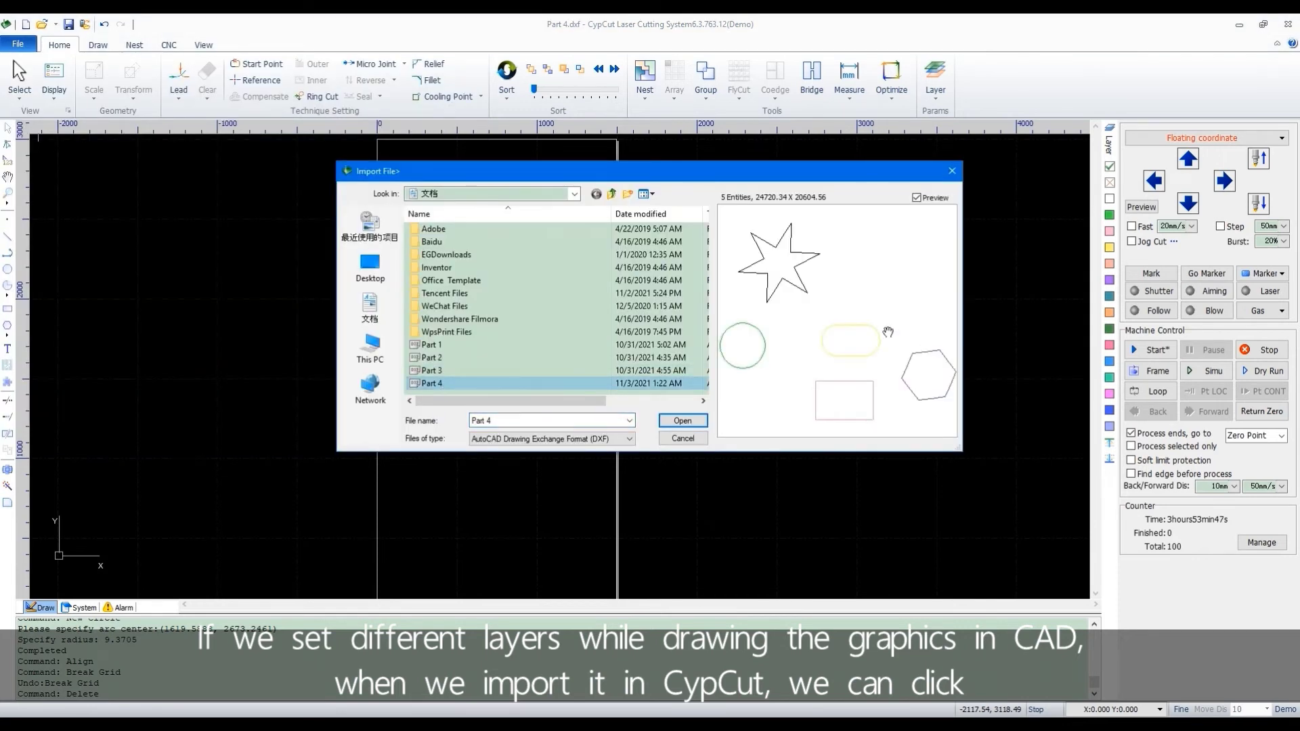
left_click(701, 422)
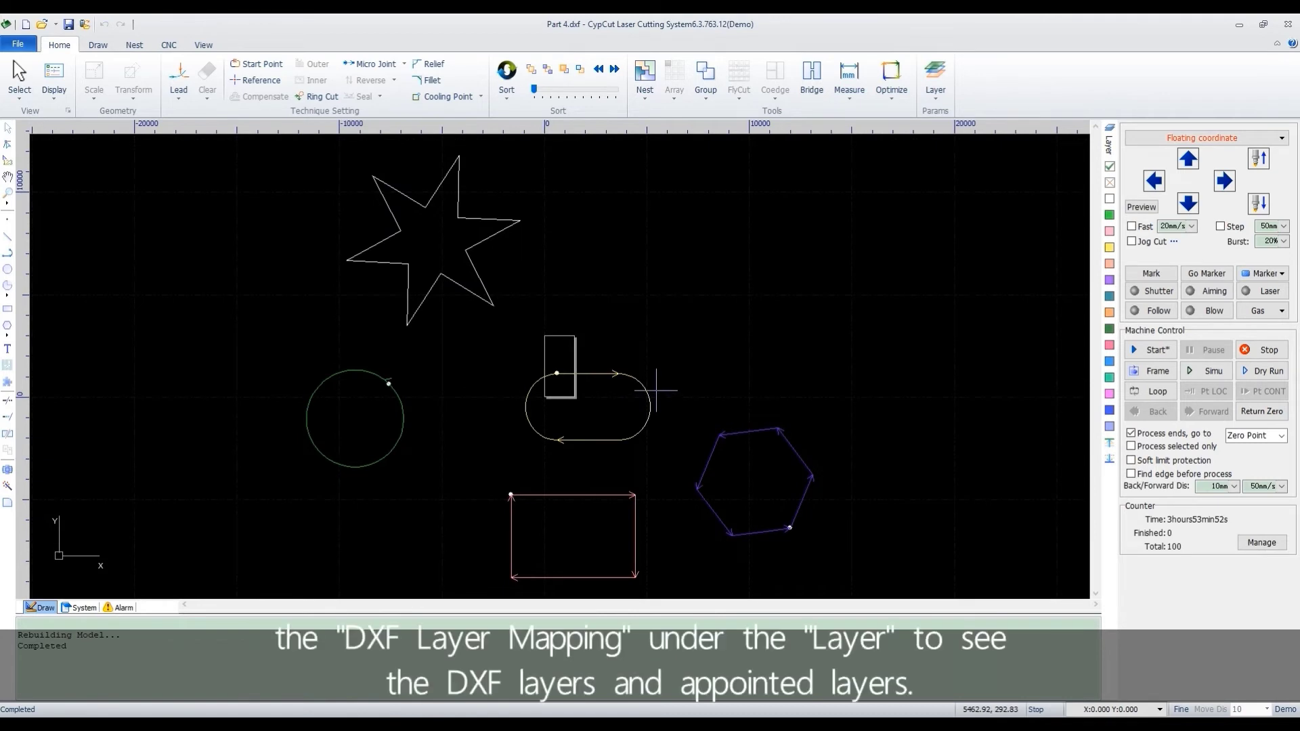
Step: Set an appointed layer for DXF layer 0 in DXF Layer Mapping and apply it
left_click(937, 94)
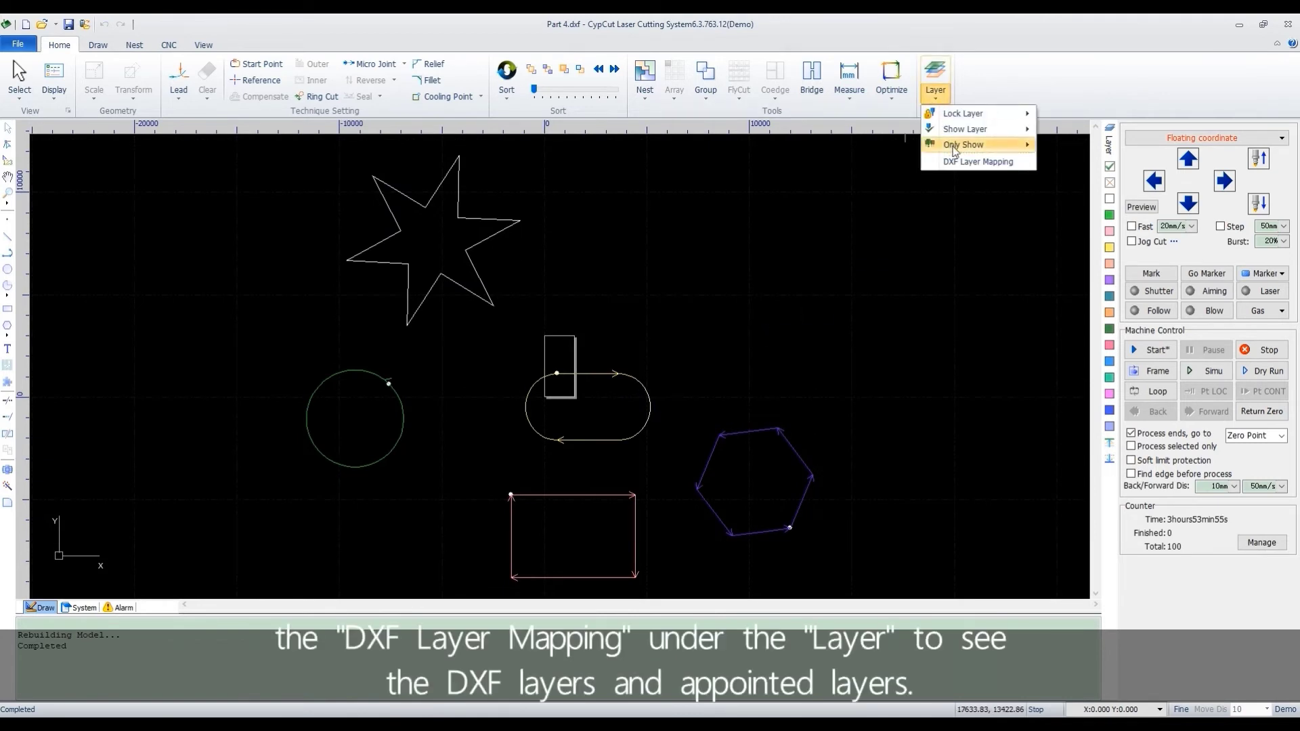
left_click(978, 162)
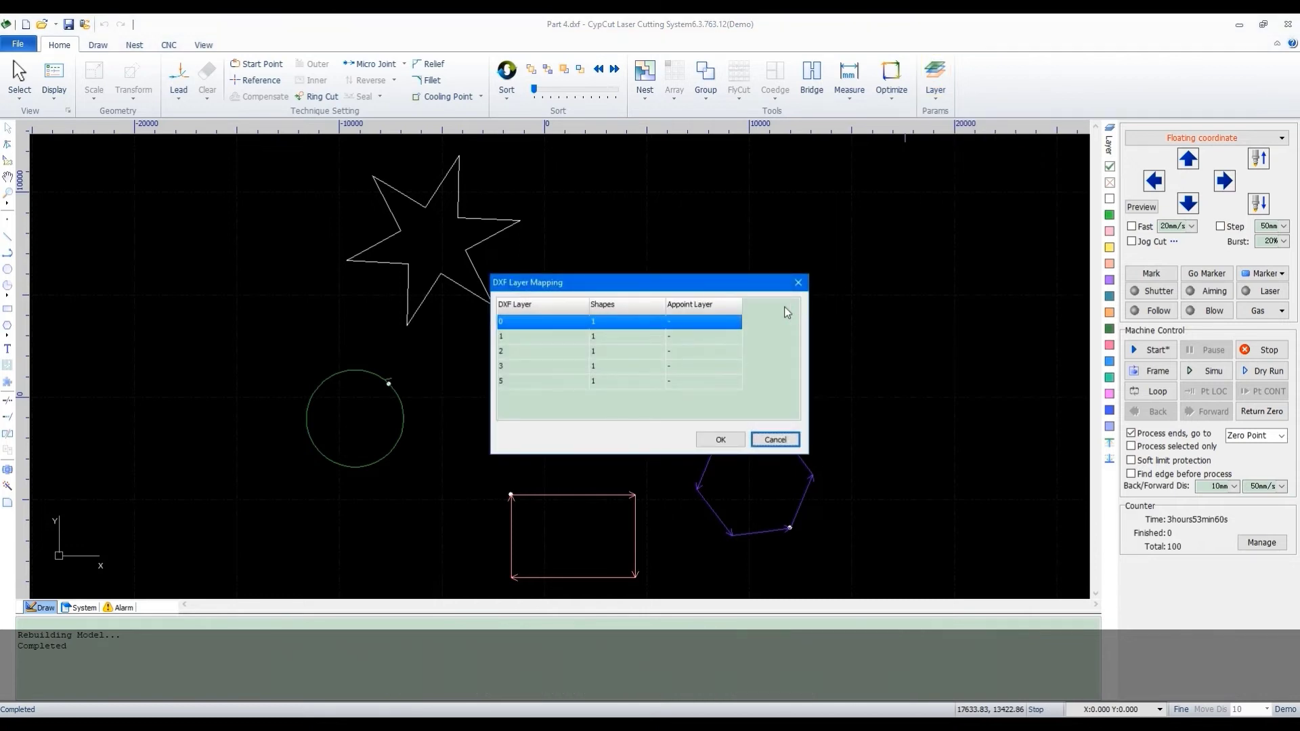
left_click_drag(568, 282, 754, 196)
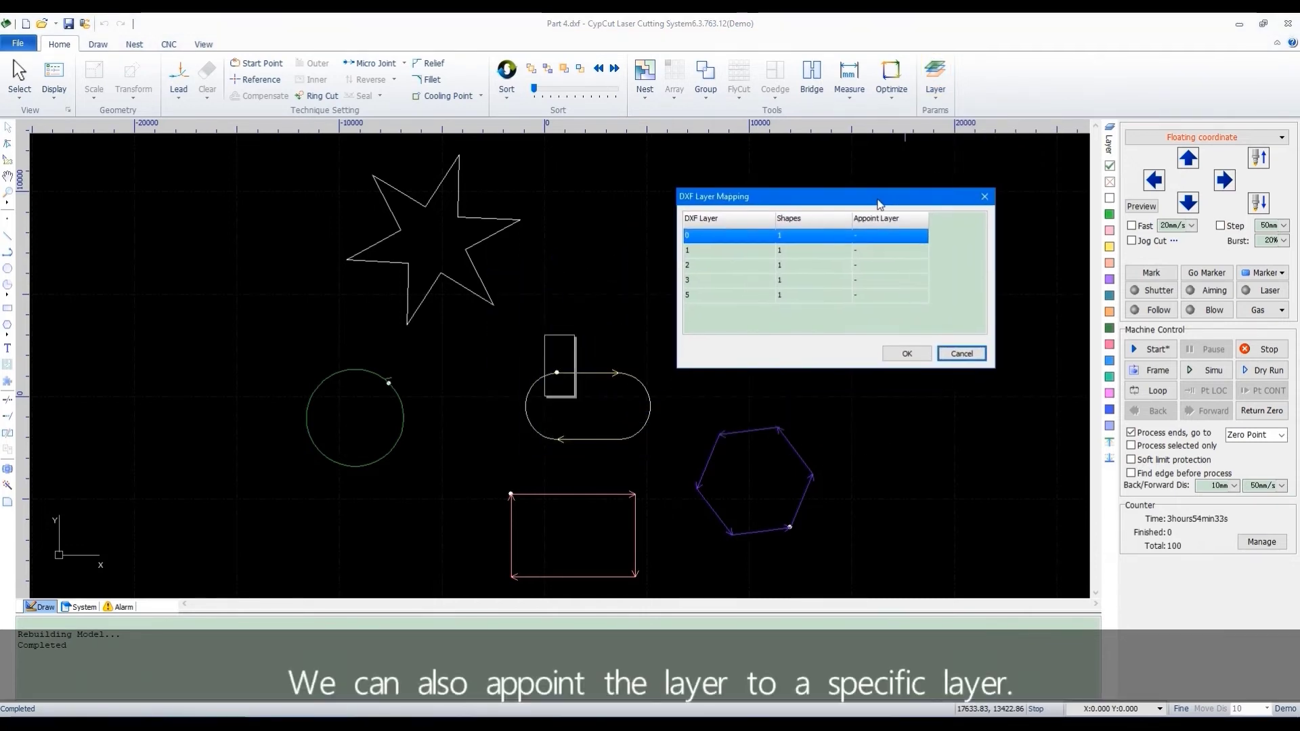
left_click(882, 236)
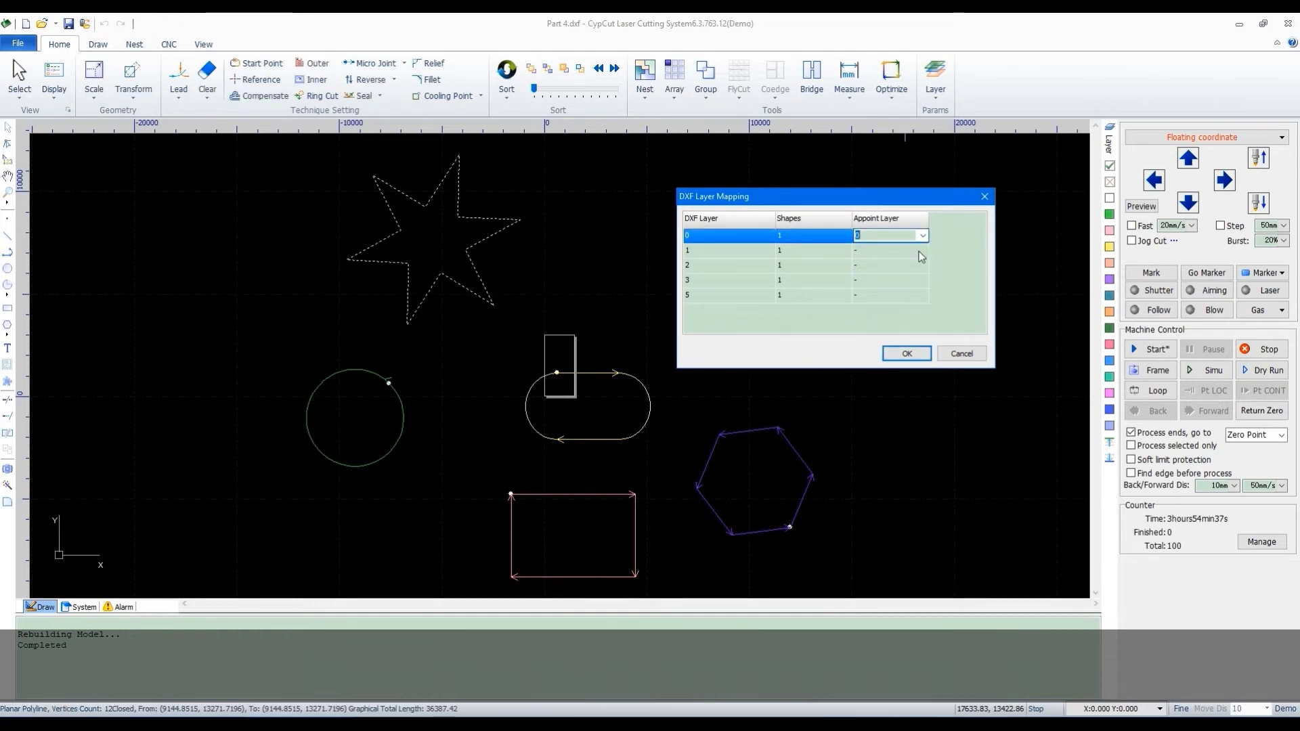
left_click(906, 354)
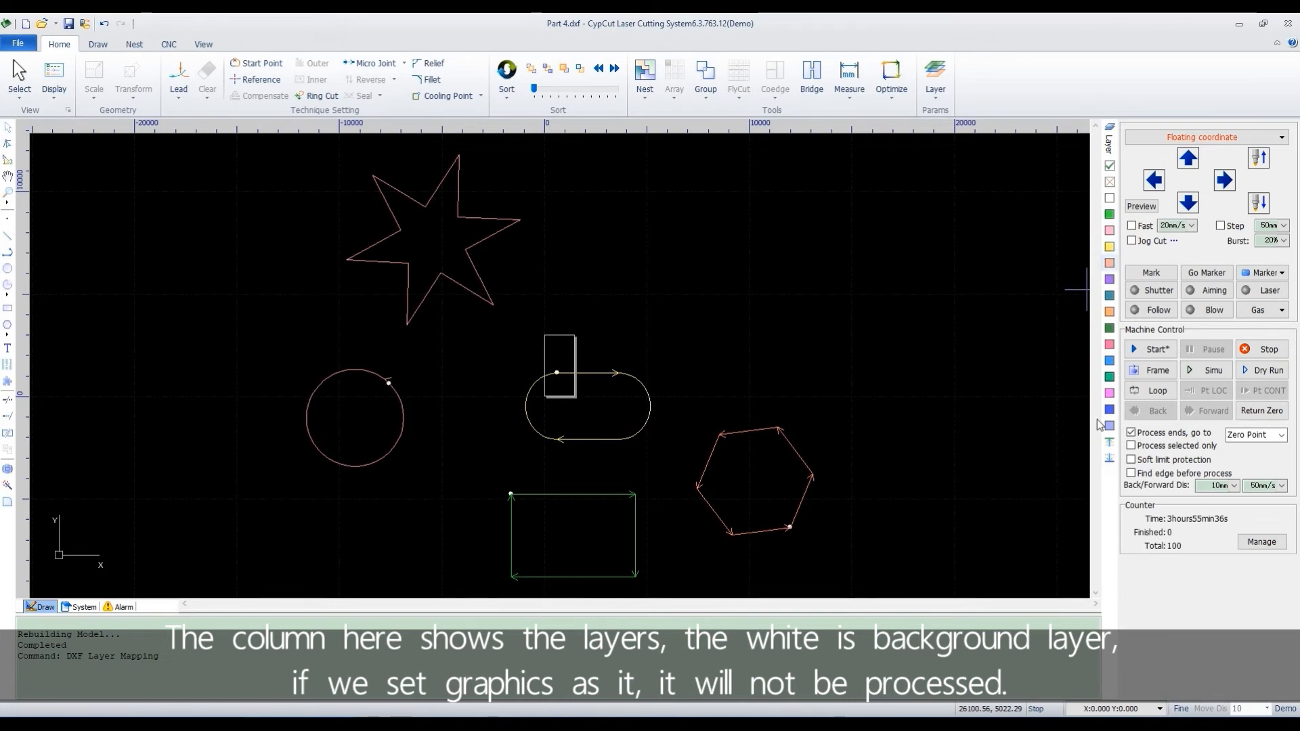
Step: Move the star onto the white background layer
left_click(477, 218)
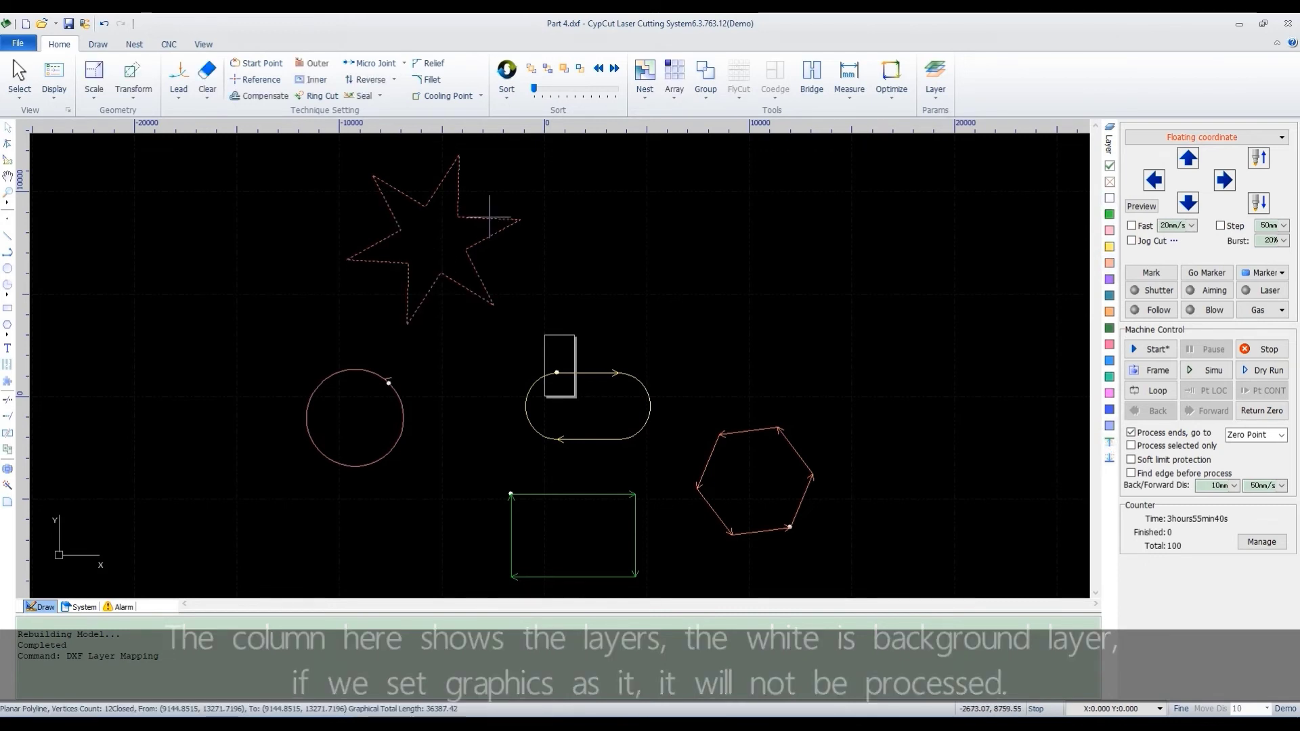
left_click(1109, 198)
left_click(511, 246)
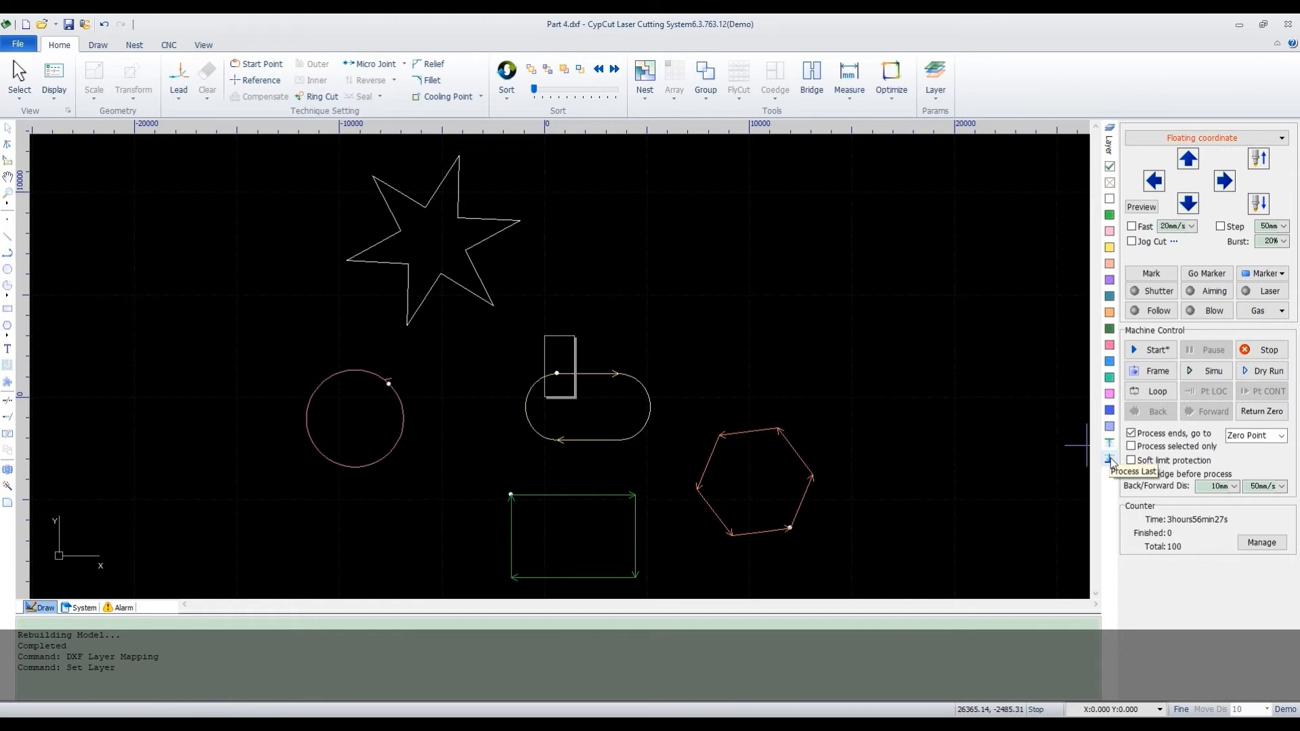
Step: Select all five Part 4 shapes and simulate their cutting path at maximum speed
left_click_drag(926, 562, 715, 406)
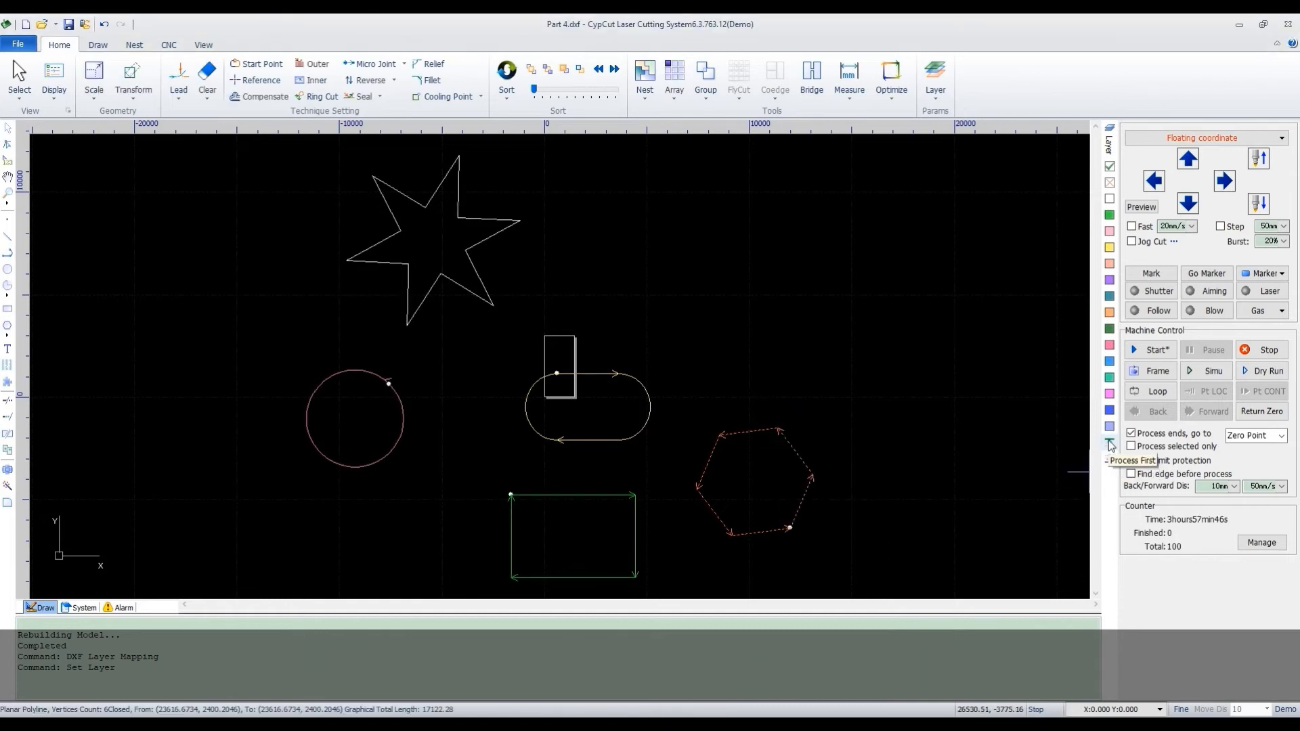
left_click(1109, 425)
left_click(383, 418)
left_click(1206, 370)
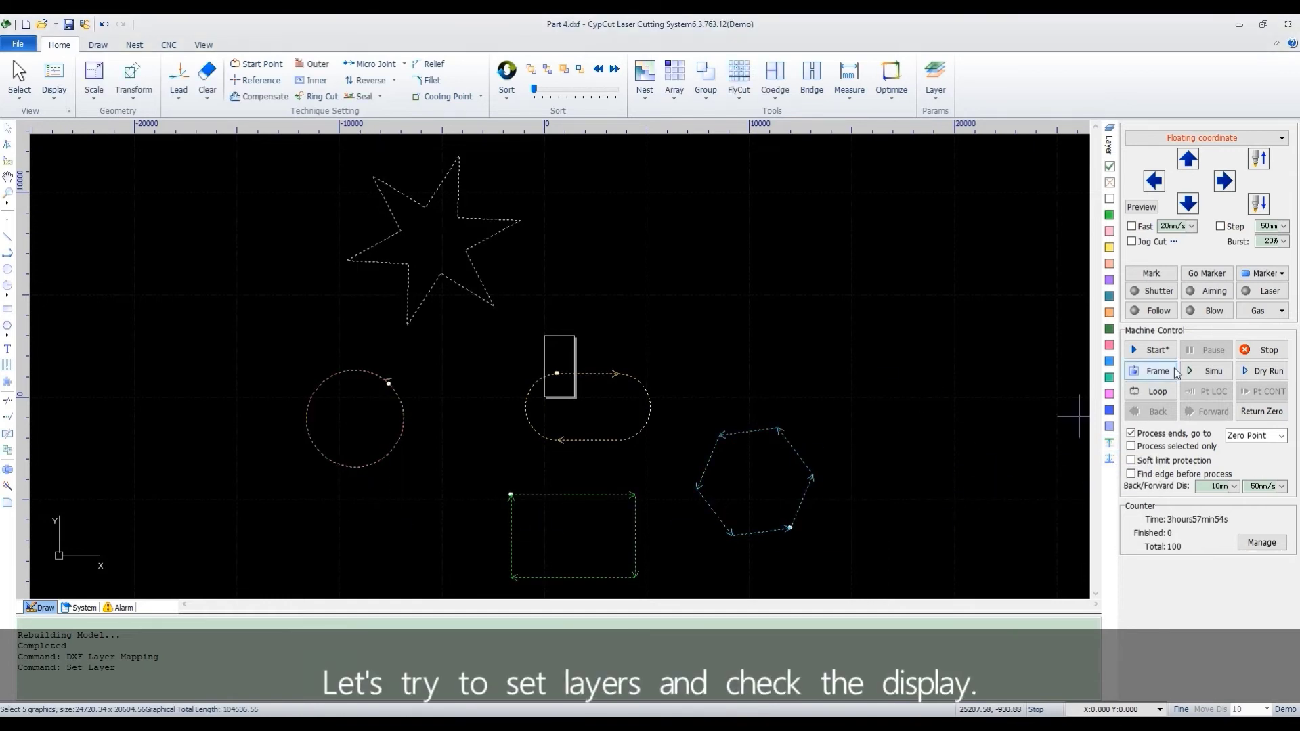
left_click(626, 392)
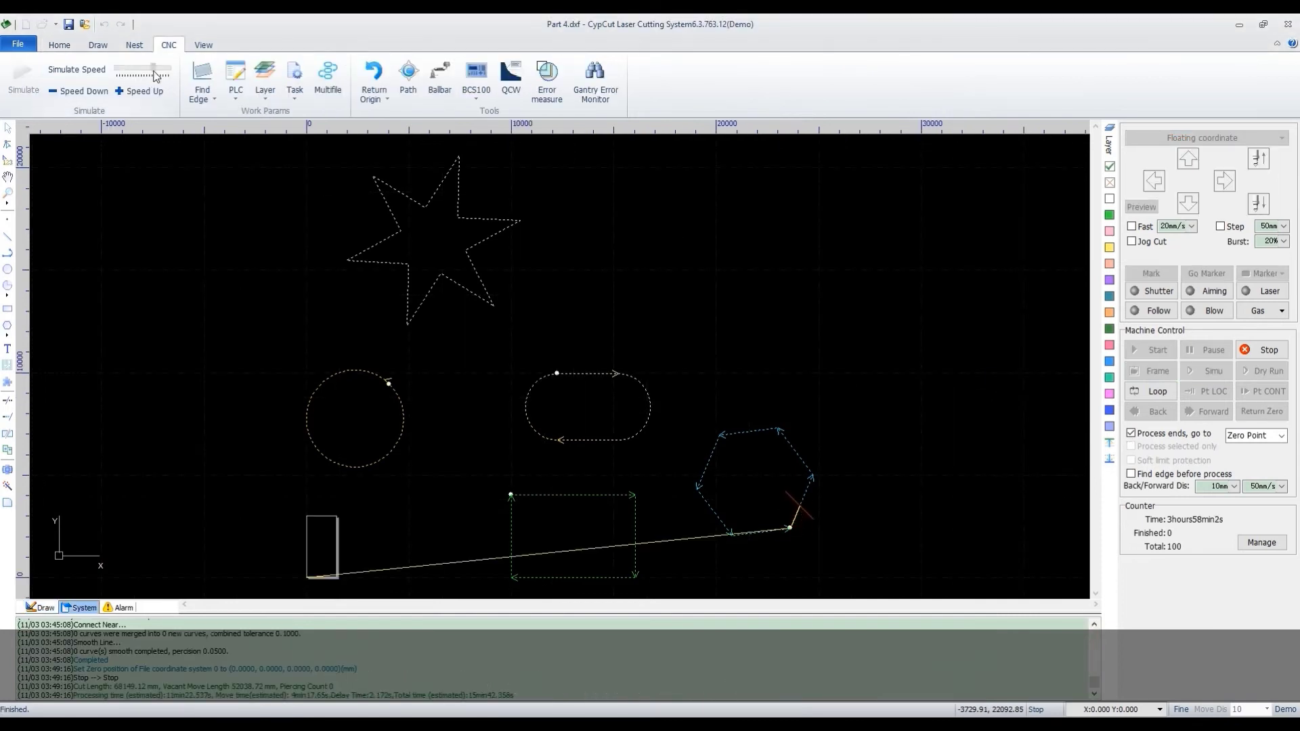
left_click_drag(155, 70, 169, 71)
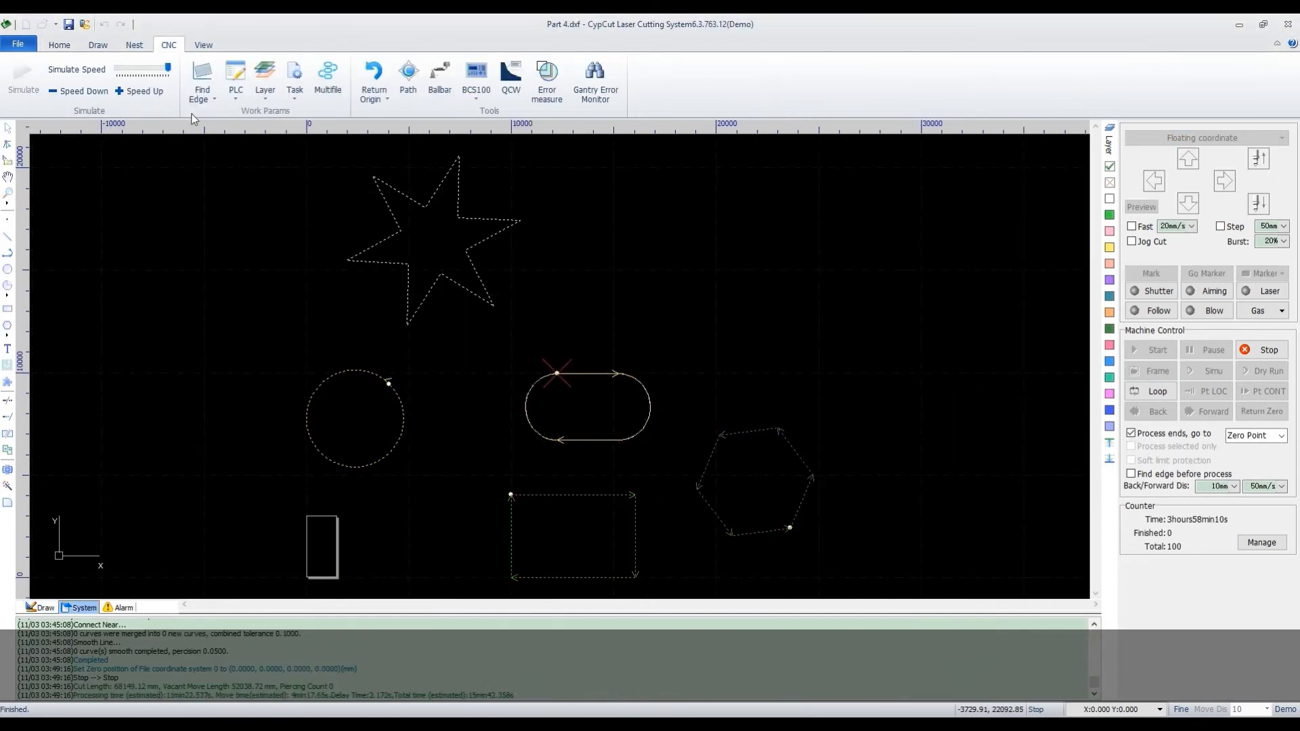
Step: Start and cancel the Line, Rectangle, Circle and Polyline tools from the Draw tab and toolbar
left_click(99, 45)
left_click(17, 73)
left_click(54, 73)
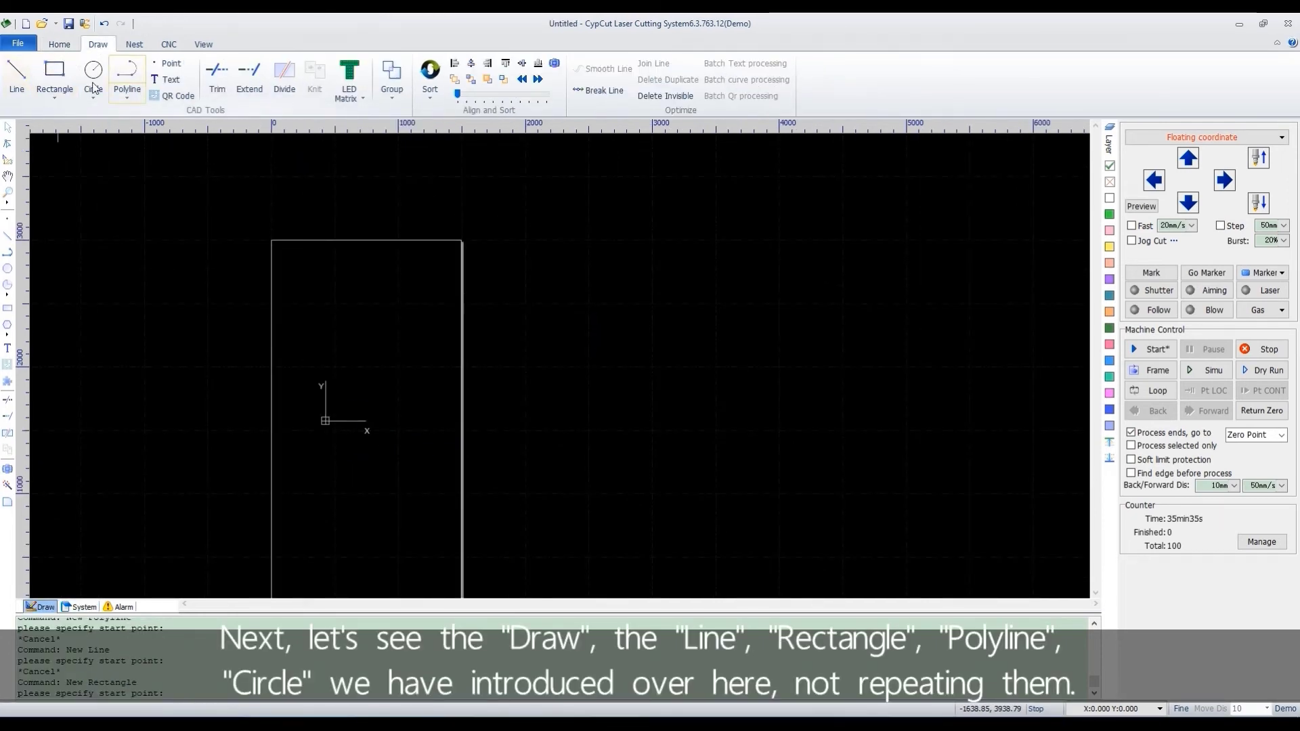
left_click(94, 74)
left_click(128, 76)
left_click(8, 235)
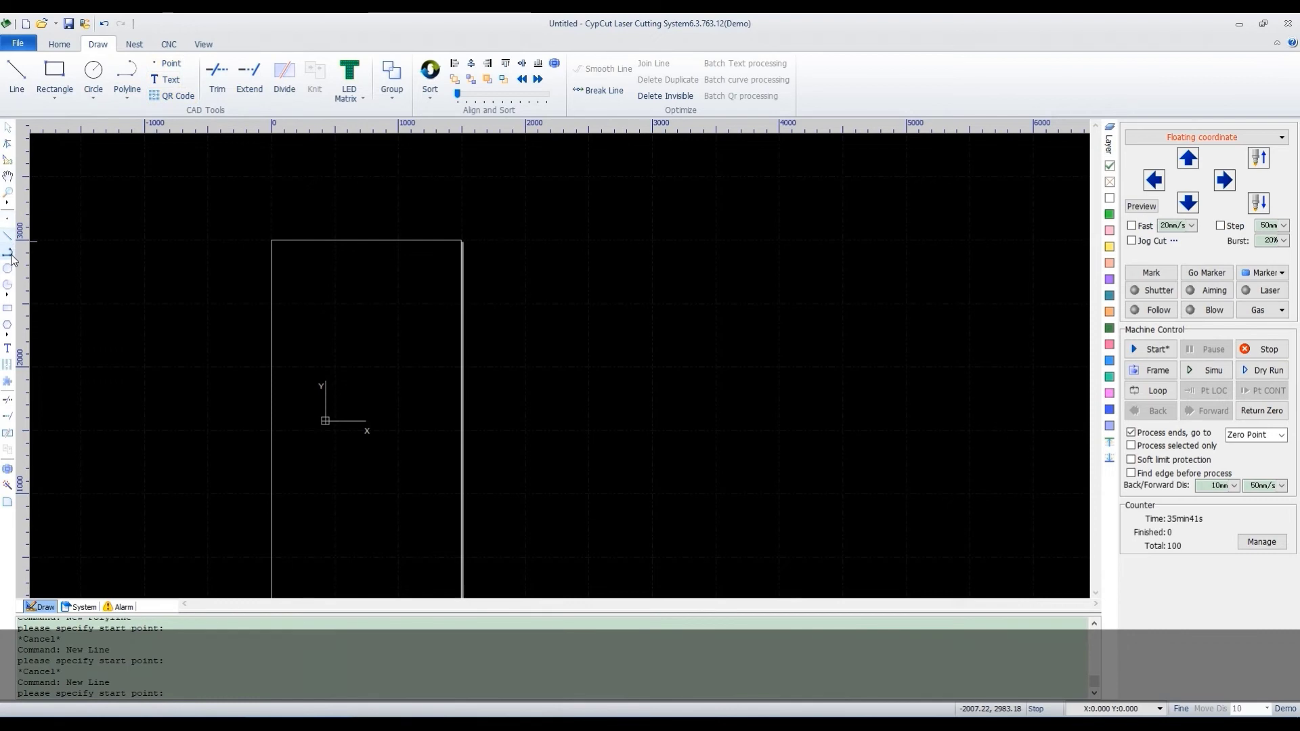
left_click(7, 252)
left_click(8, 268)
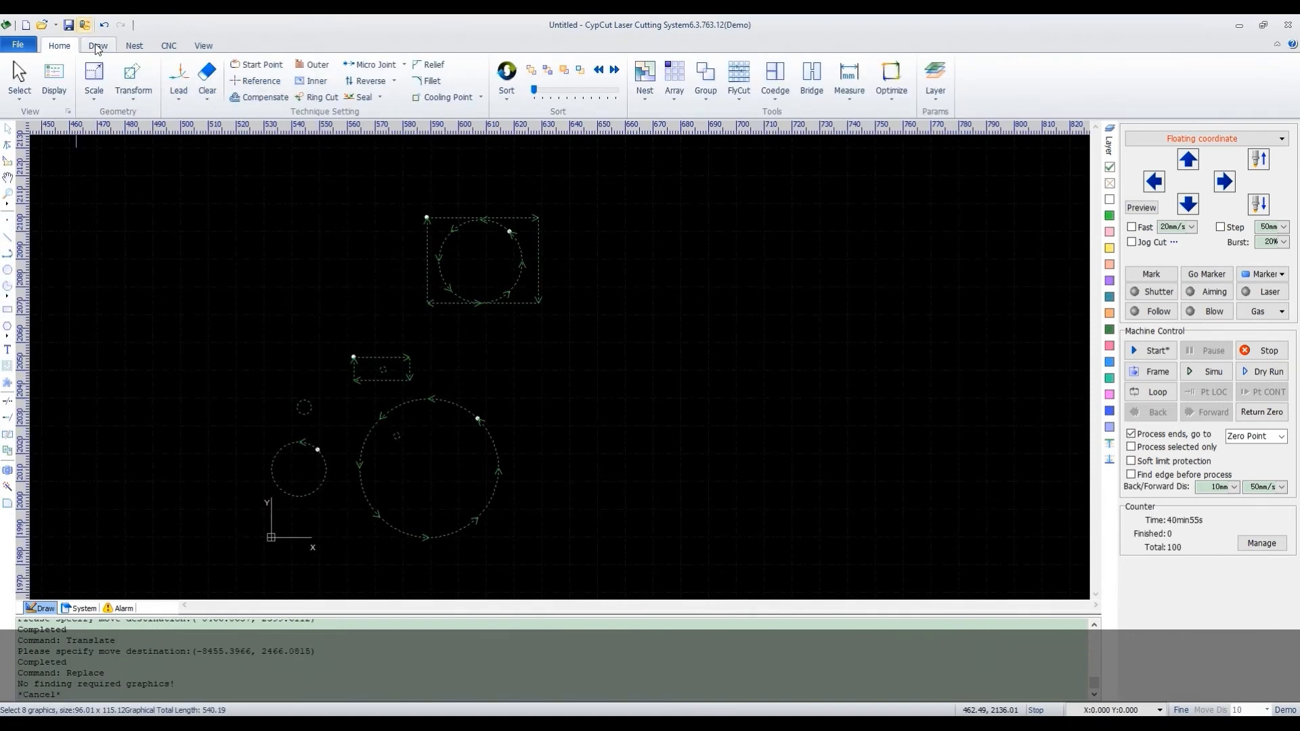
Step: Replace every circle smaller than 6.00 mm diameter with a single point
left_click(98, 45)
left_click(95, 99)
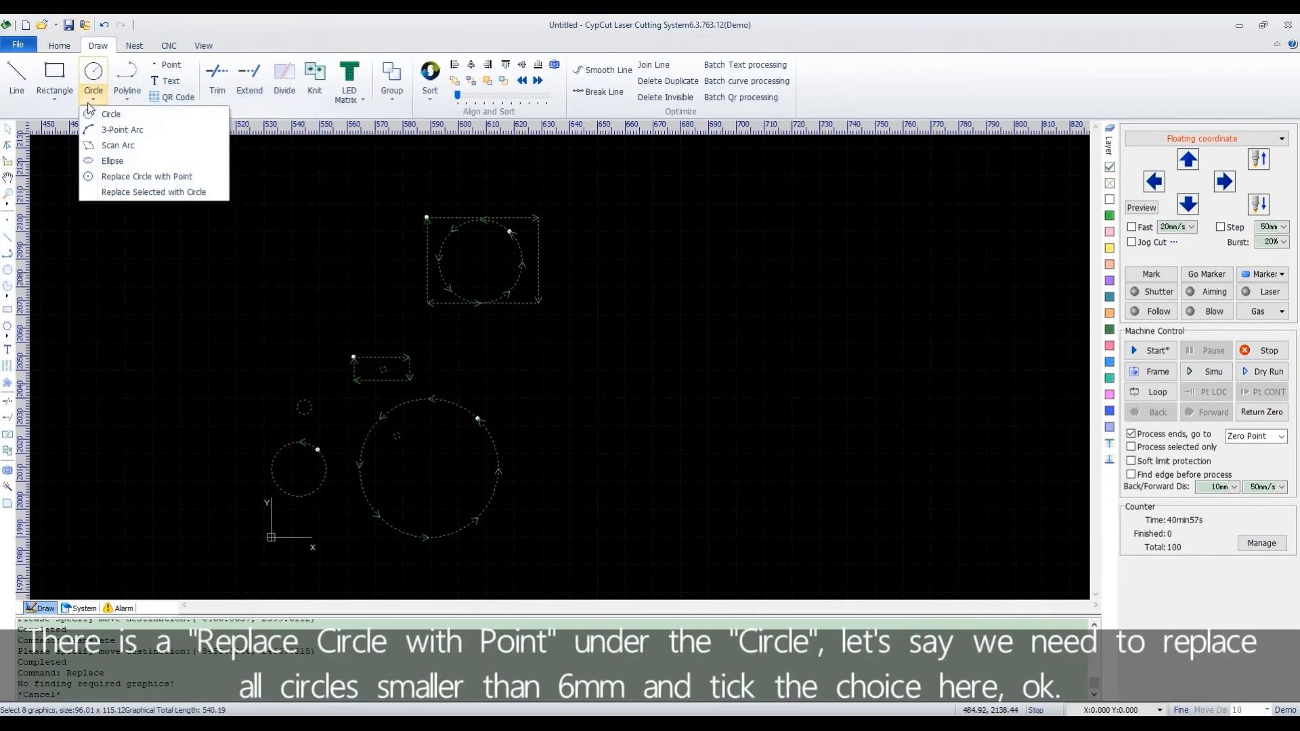
left_click(160, 181)
left_click_drag(650, 282, 752, 281)
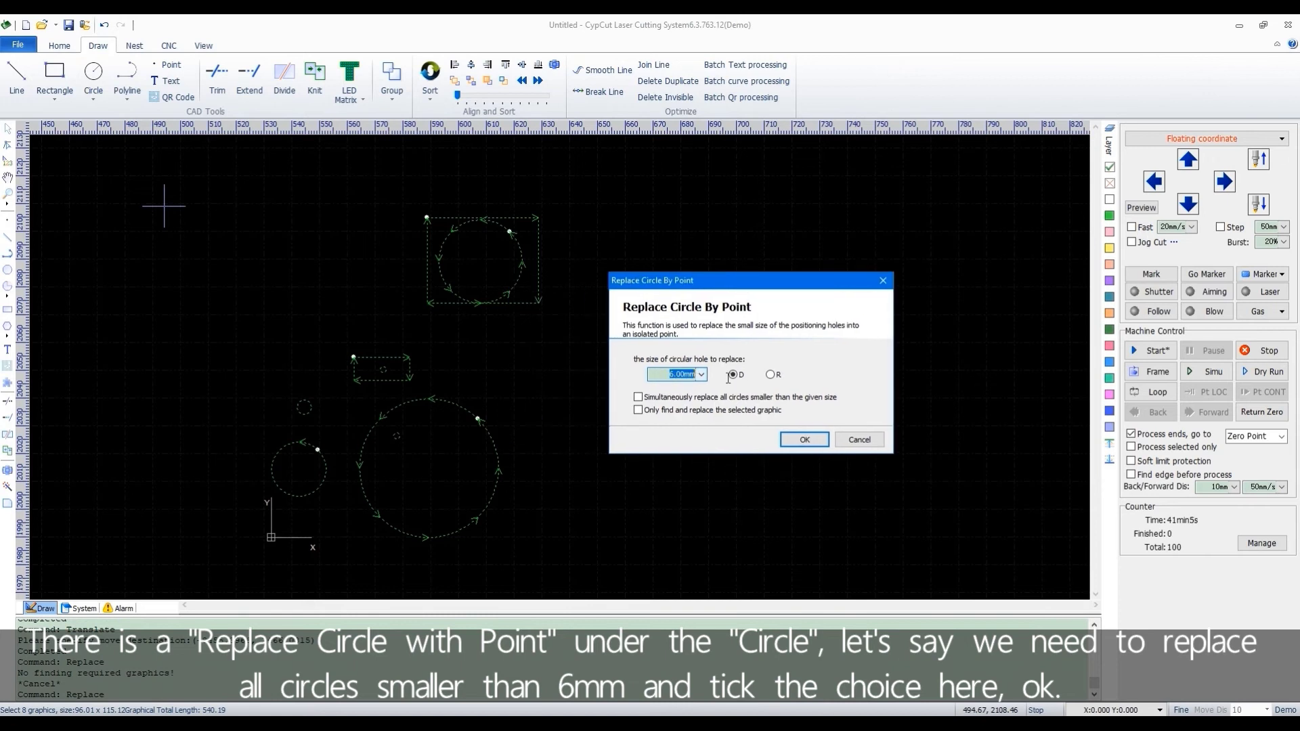
left_click(639, 398)
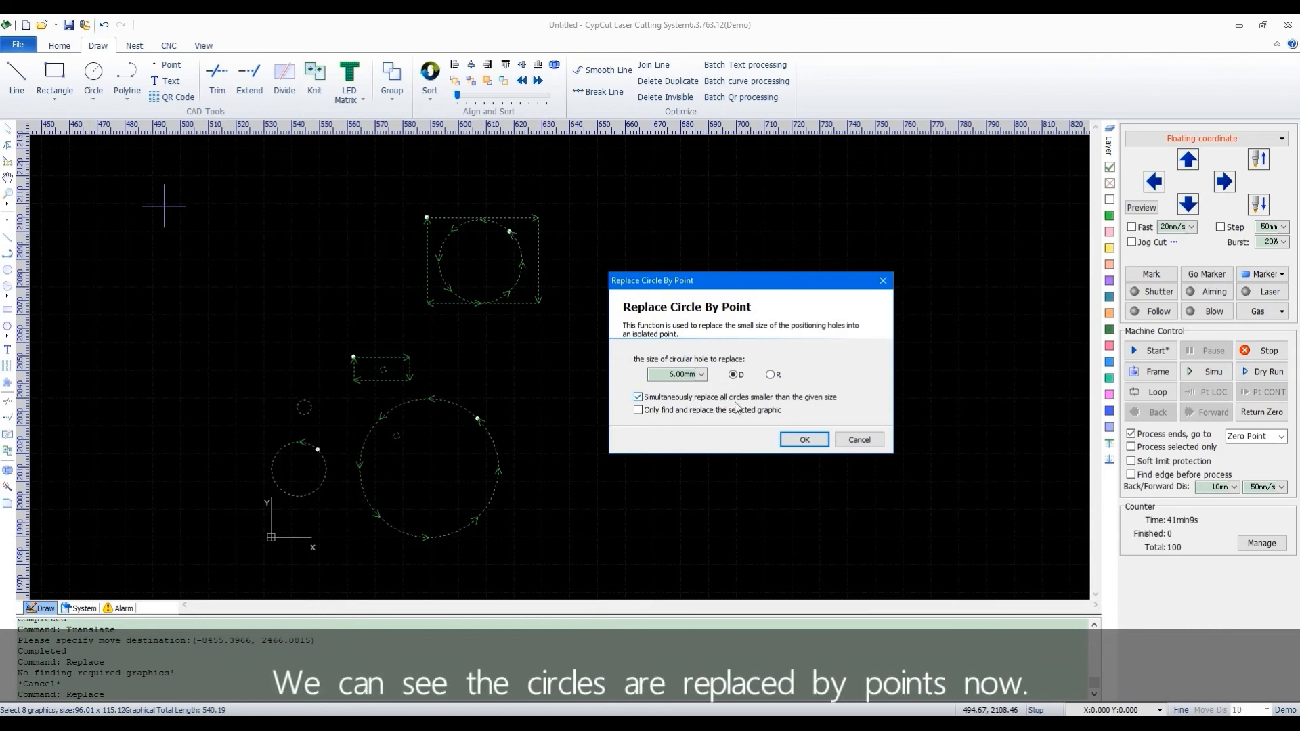
left_click(804, 440)
Step: Zoom in to check the points at the big circle's centre and inside the rectangle
scroll(377, 443, "up", 1)
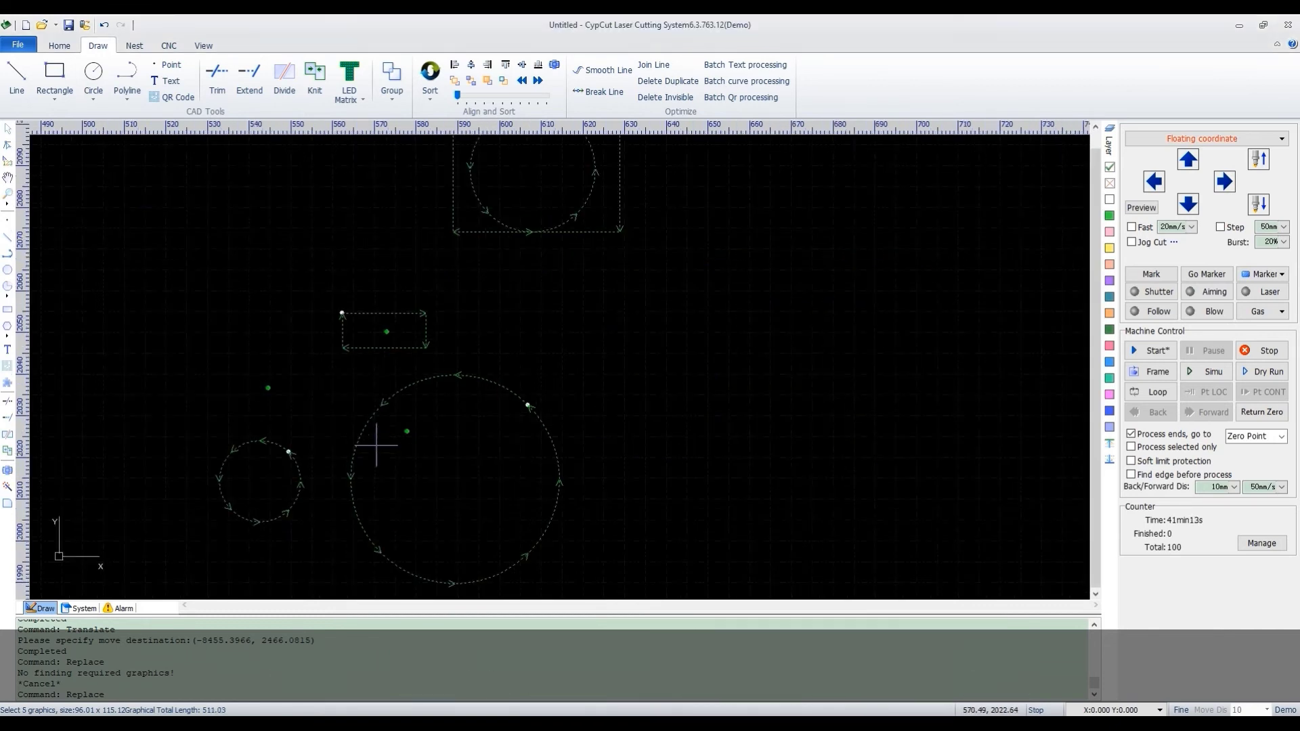
left_click(407, 432)
scroll(408, 434, "up", 2)
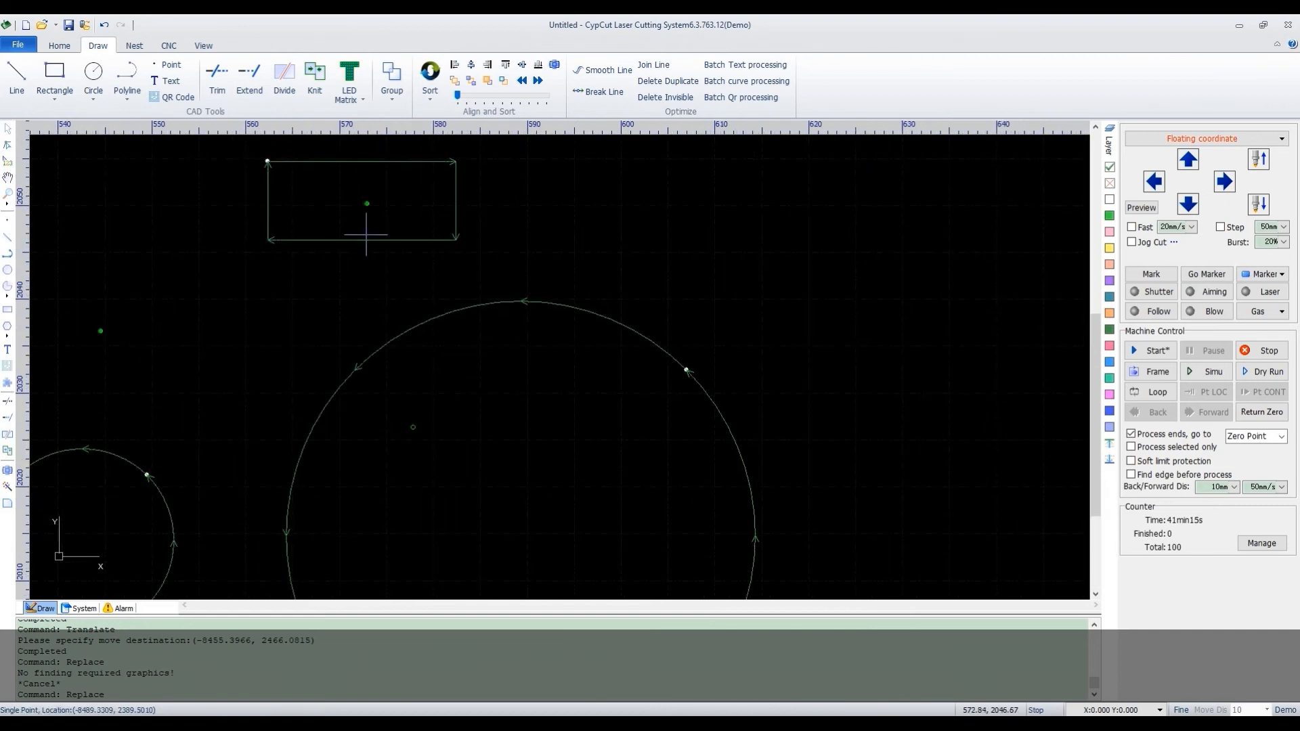
left_click(367, 204)
left_click(102, 330)
scroll(177, 371, "down", 3)
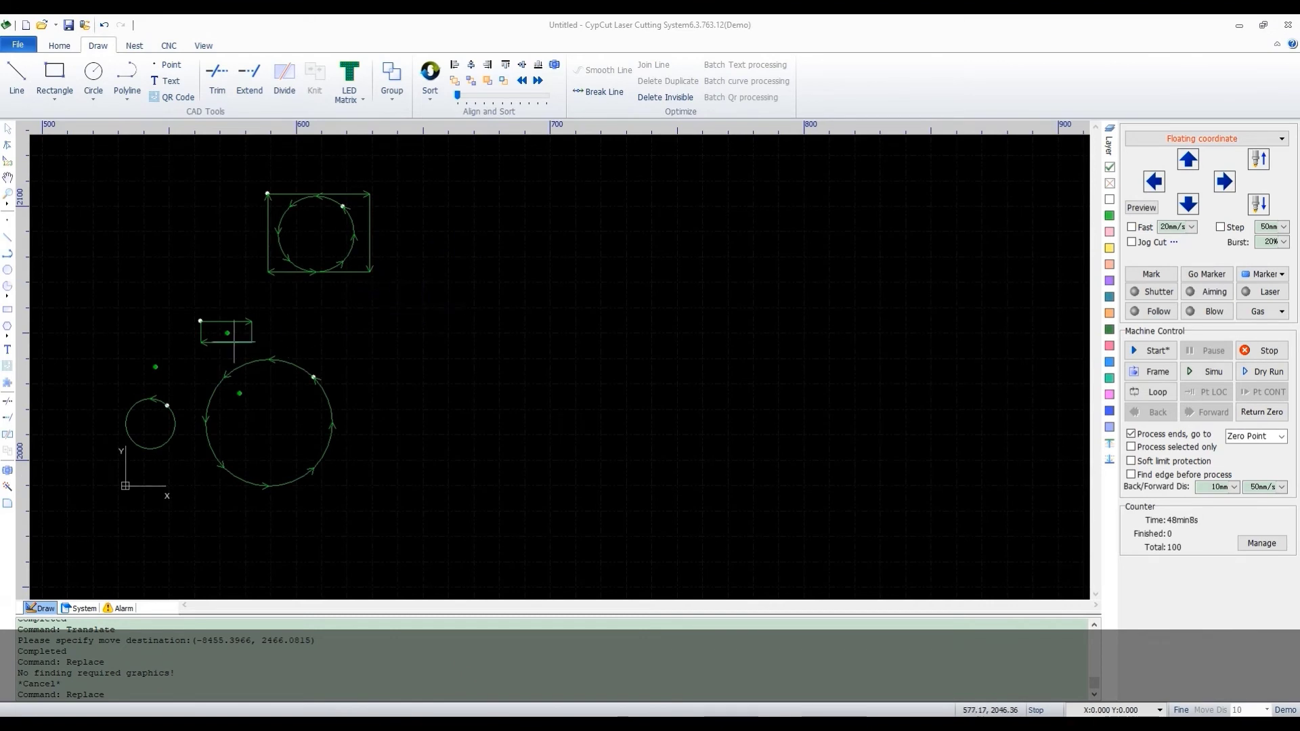
Step: Reopen the circle options list under Draw
left_click(94, 99)
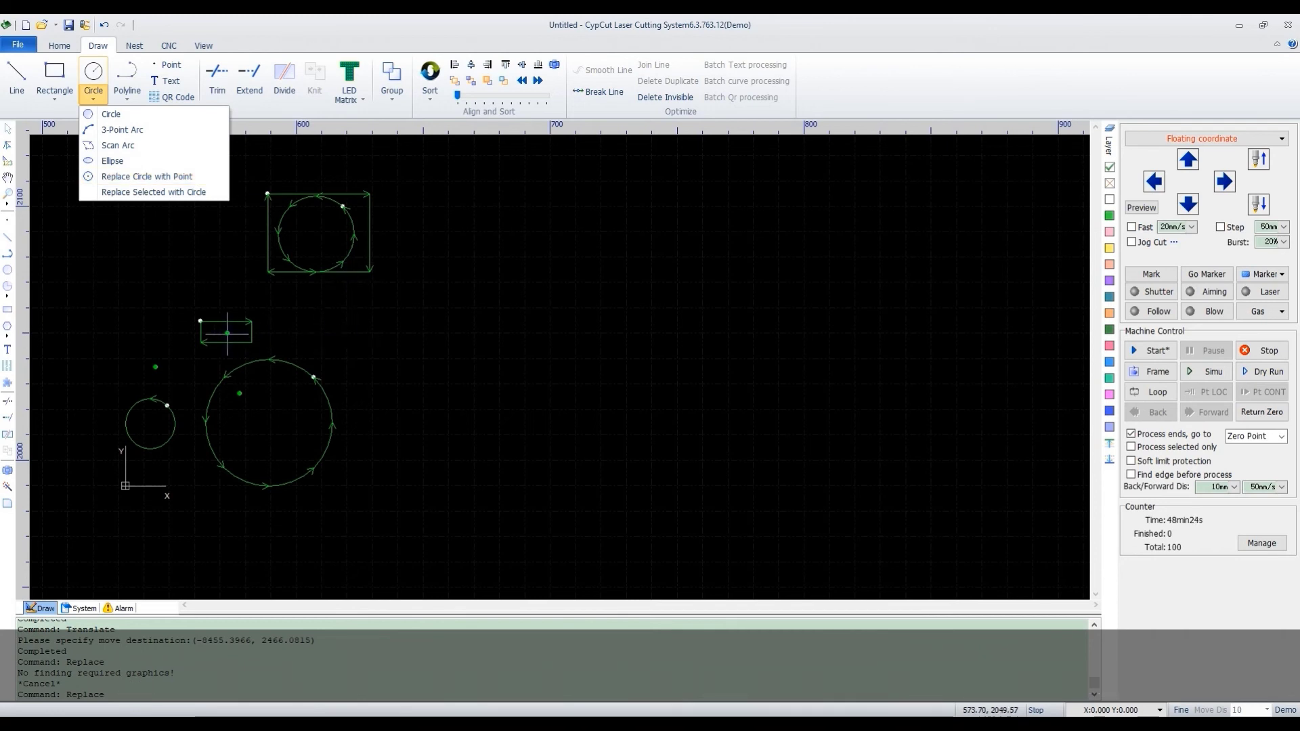
mouse_move(228, 333)
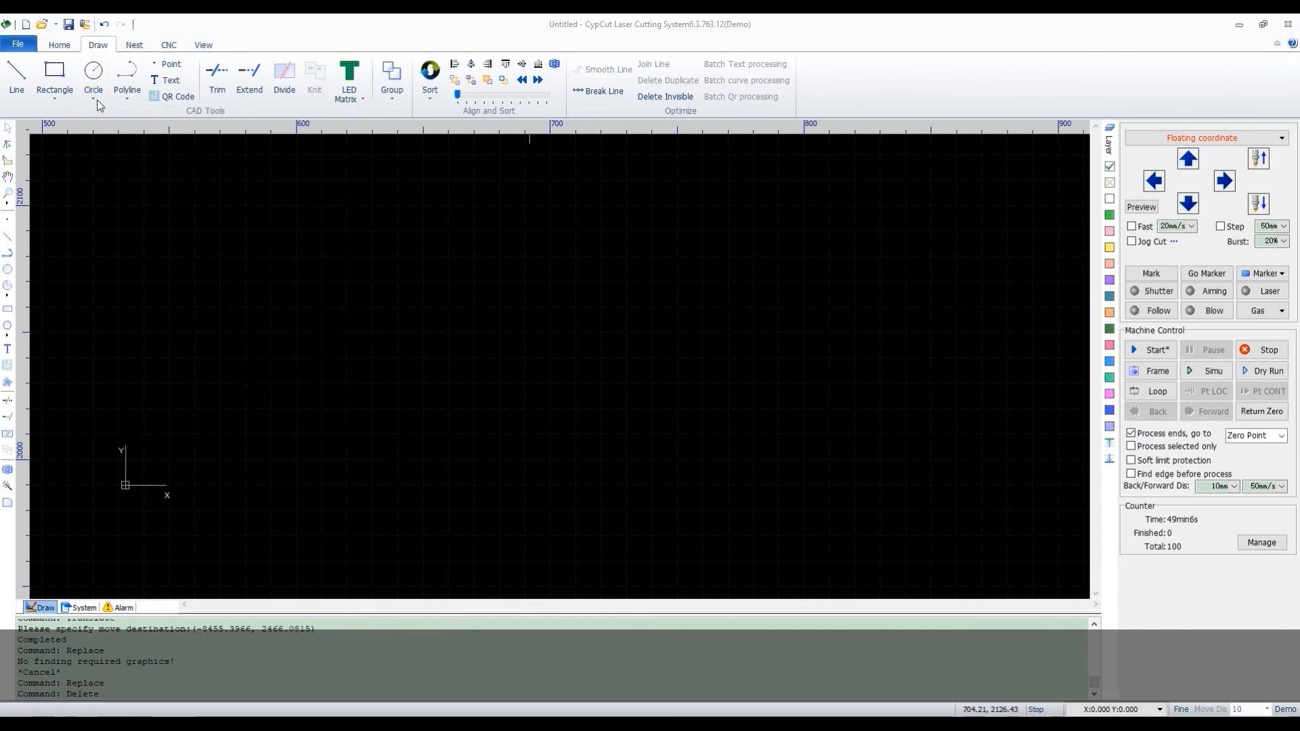
left_click(94, 99)
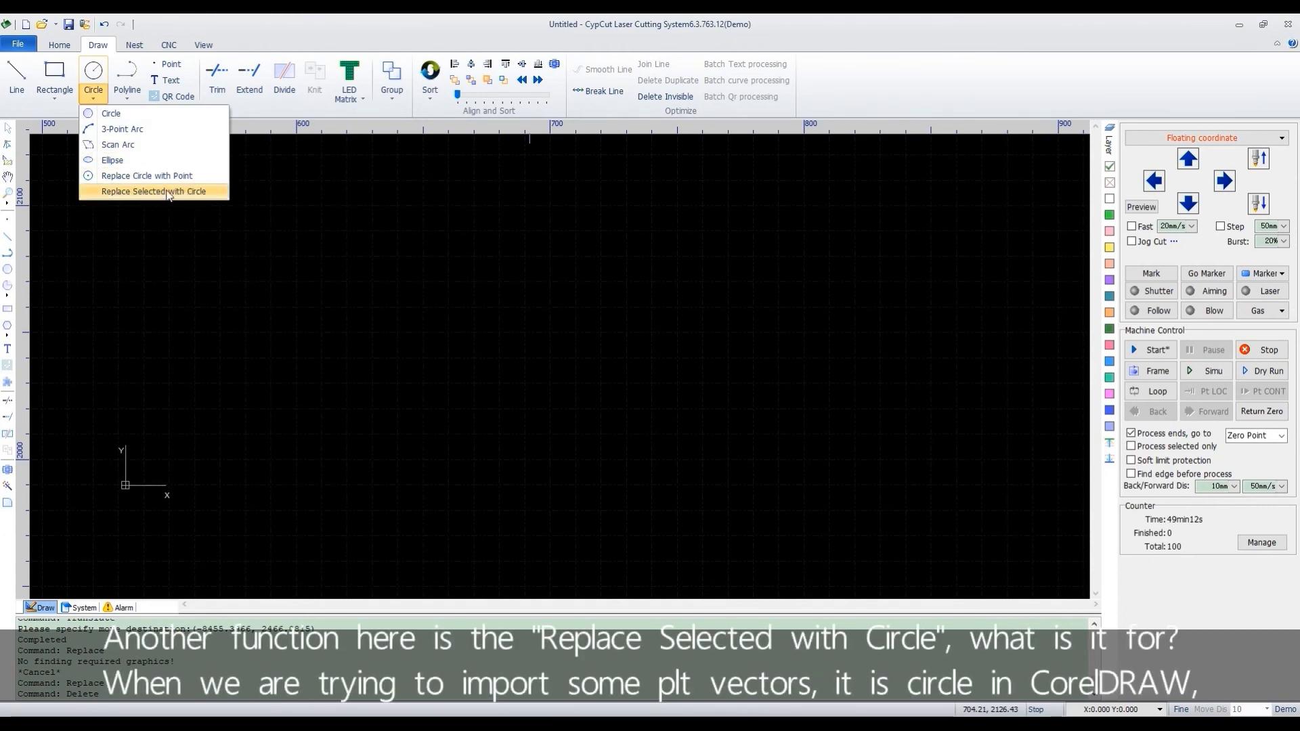
Step: Import Part 7.dxf, a 5×5 grid of polygon circles around a small rectangle
left_click(24, 44)
mouse_move(72, 221)
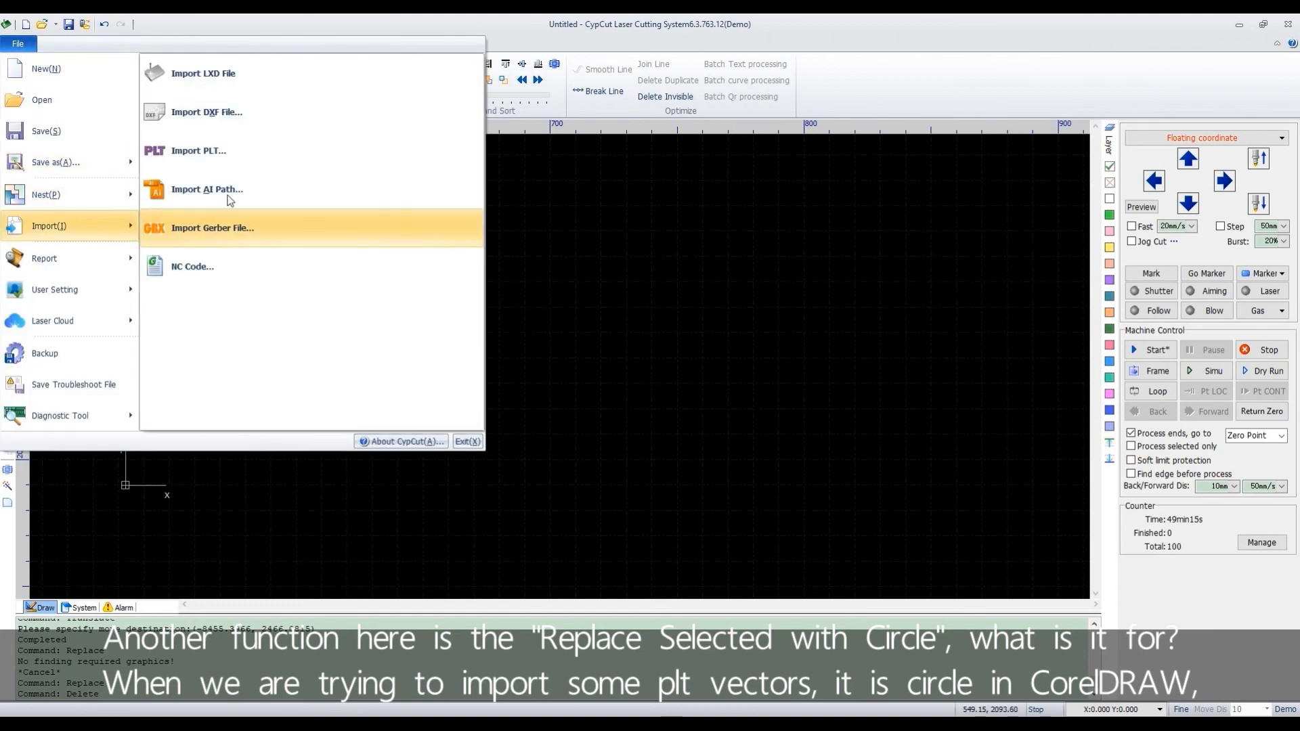
left_click(224, 121)
scroll(480, 306, "down", 1)
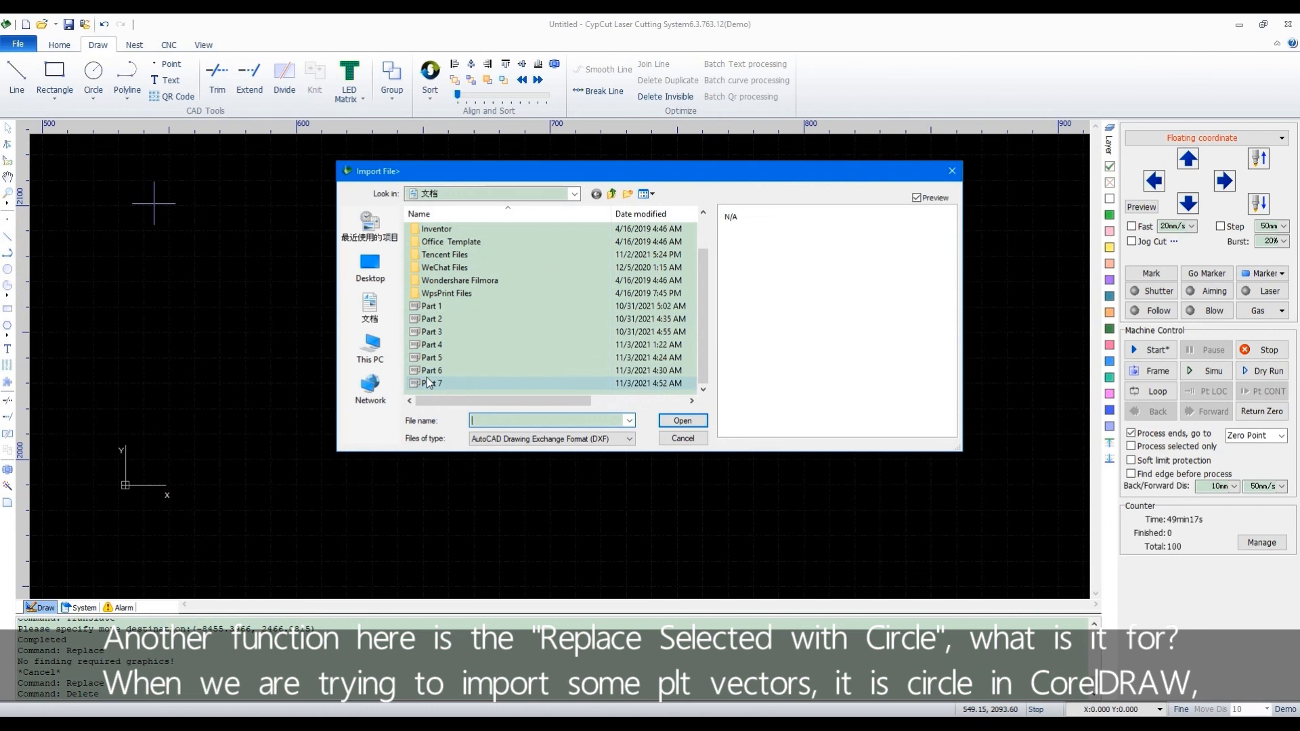
left_click(461, 384)
left_click(682, 421)
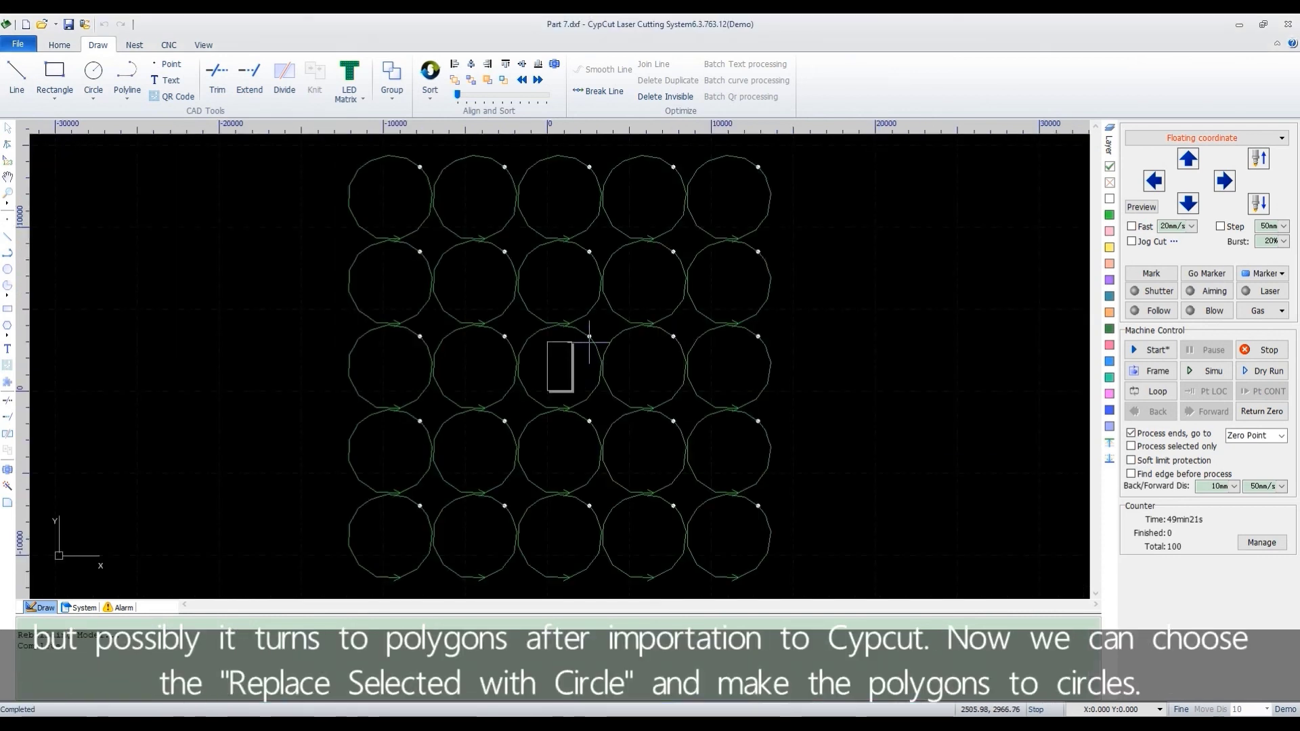
Step: Select all 25 polygons and convert them to true circles with Replace Selected with Circle
scroll(589, 345, "up", 3)
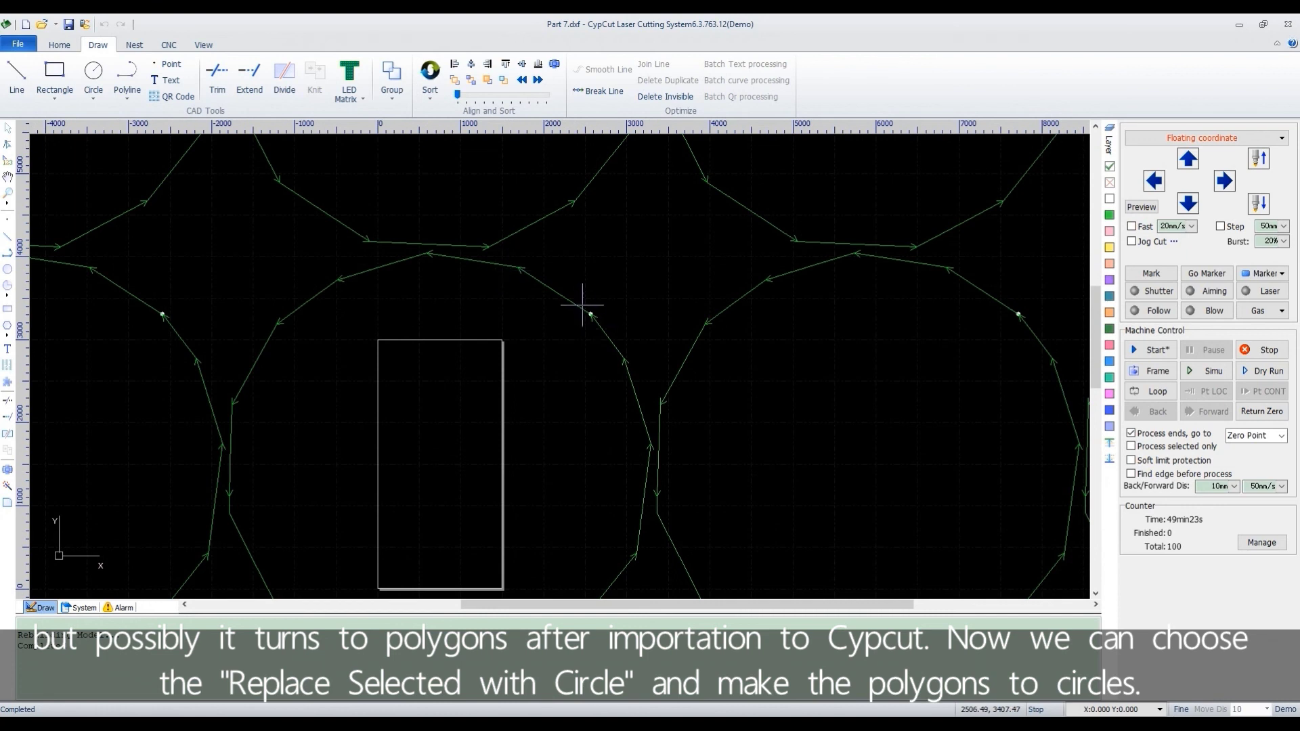
scroll(505, 274, "up", 3)
scroll(505, 275, "down", 5)
key("ctrl+a")
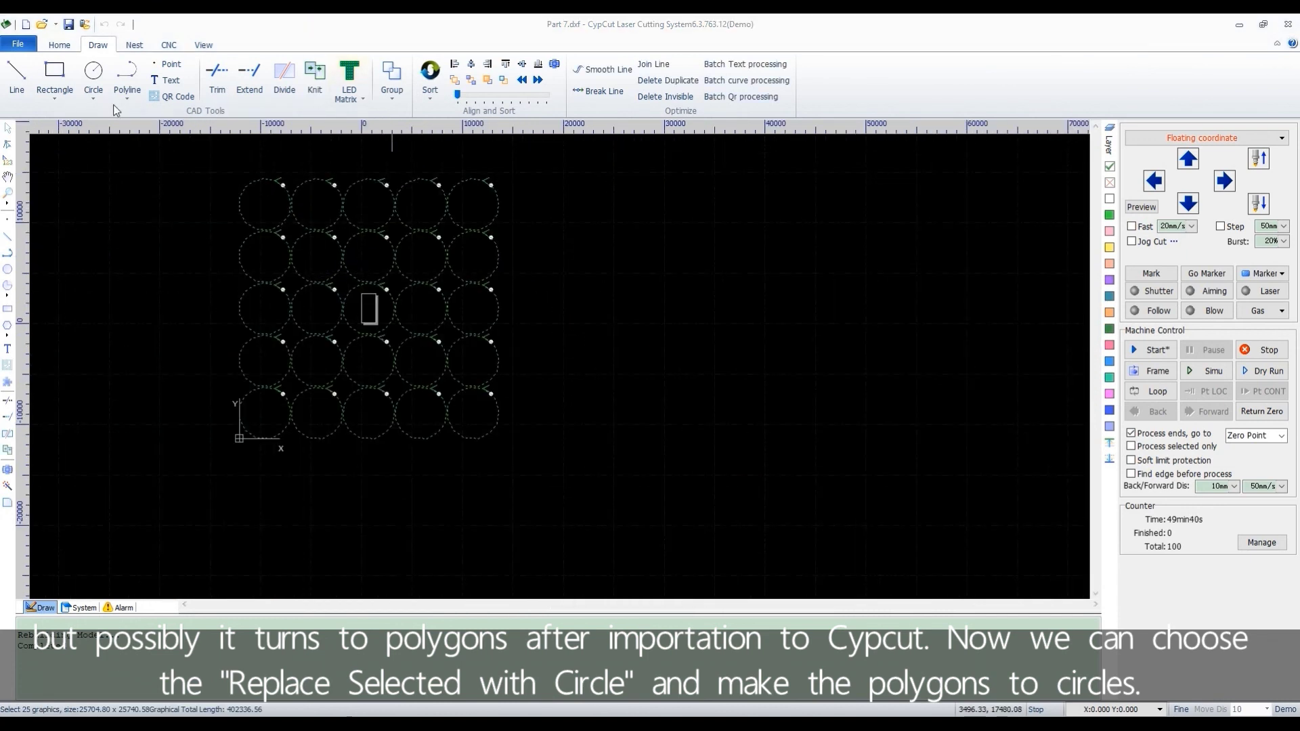
left_click(93, 99)
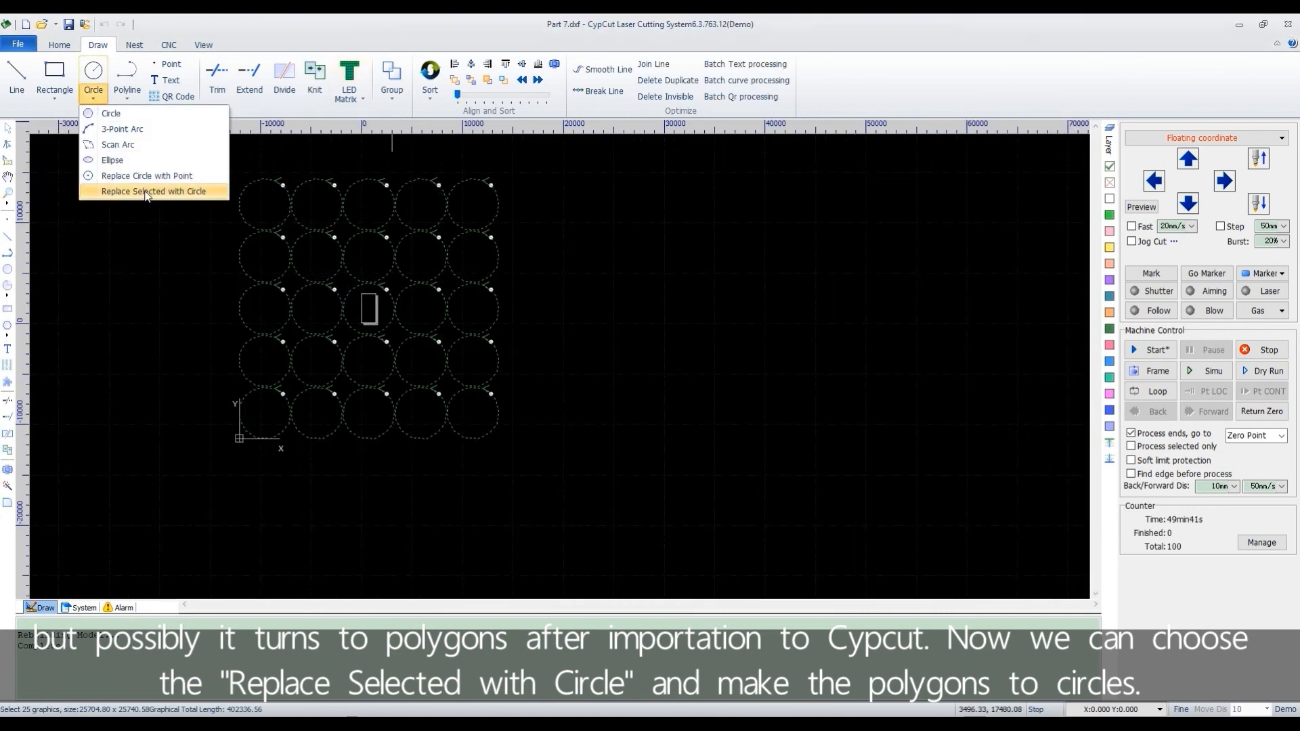
left_click(145, 192)
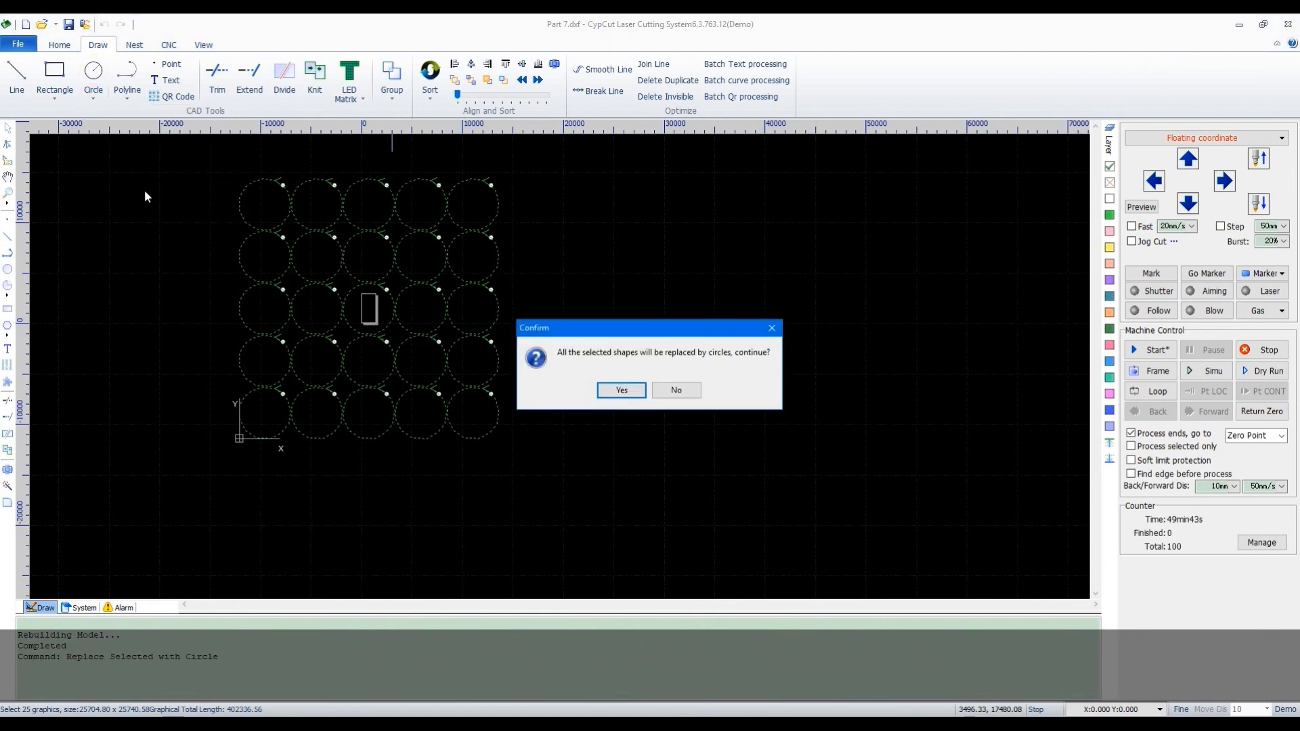
left_click(622, 390)
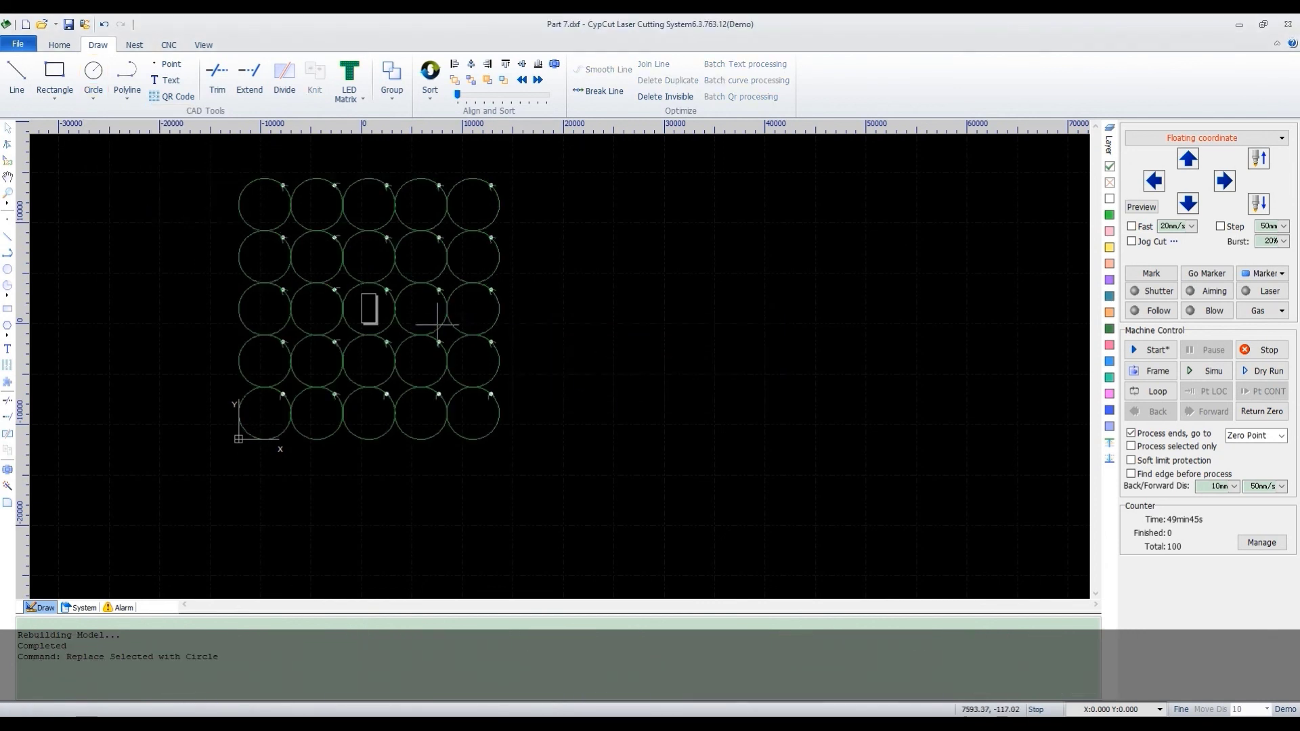
Step: Zoom in and out to inspect the new smooth circles
scroll(437, 318, "up", 5)
scroll(365, 308, "down", 5)
scroll(386, 311, "up", 8)
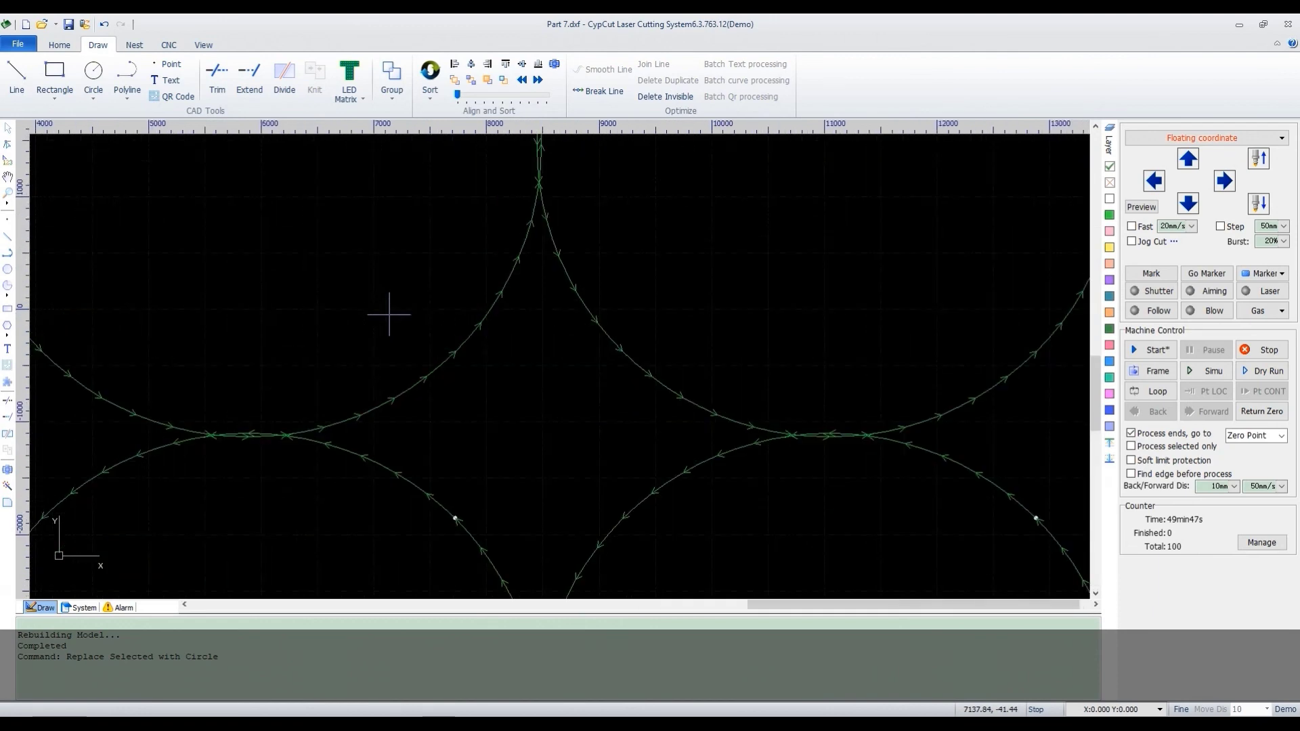
scroll(470, 332, "down", 5)
scroll(494, 257, "up", 5)
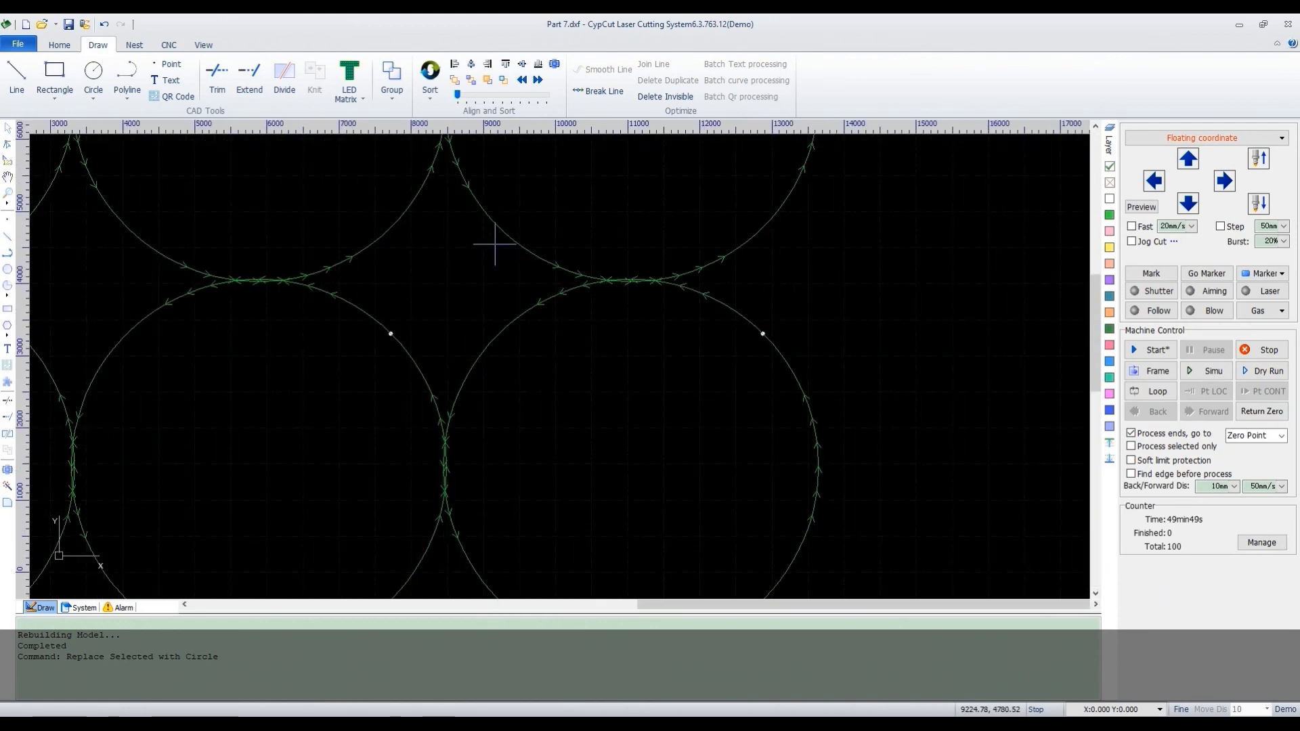